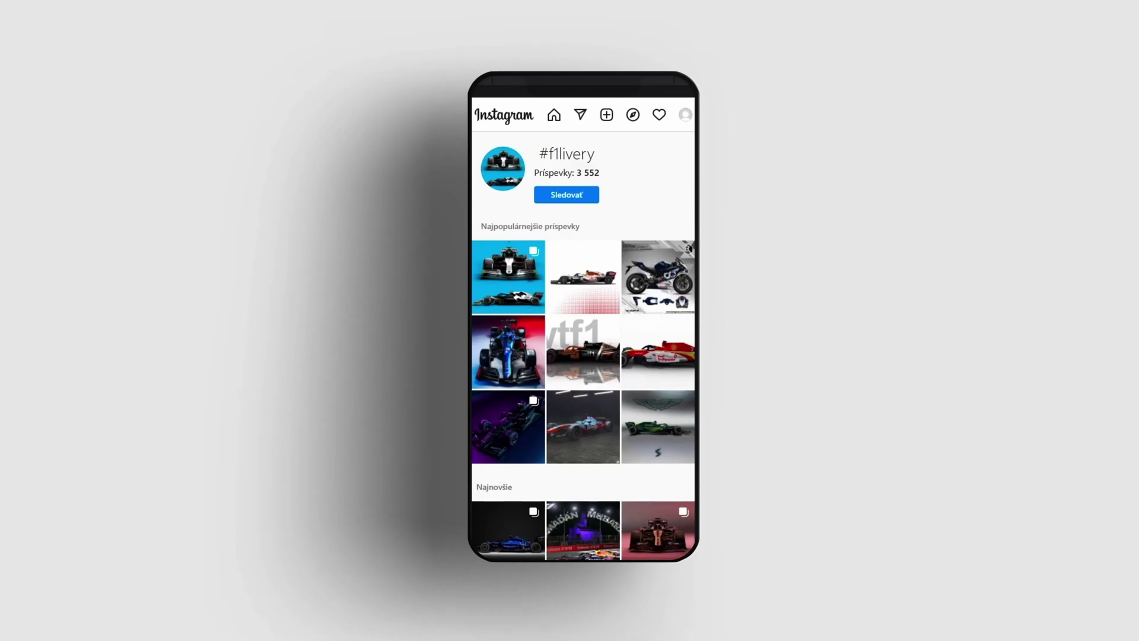
- Open the first #f1livery post from the.formula1 and view its second carousel image
{"action": "left_click", "coordinate": [530, 276]}
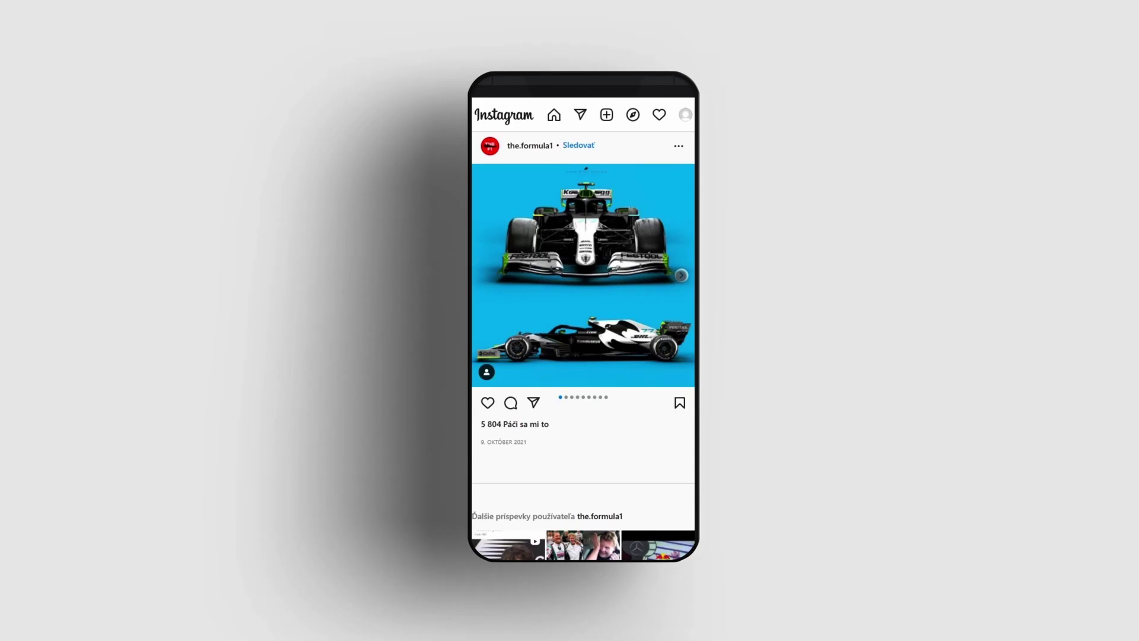
{"action": "left_click", "coordinate": [681, 275]}
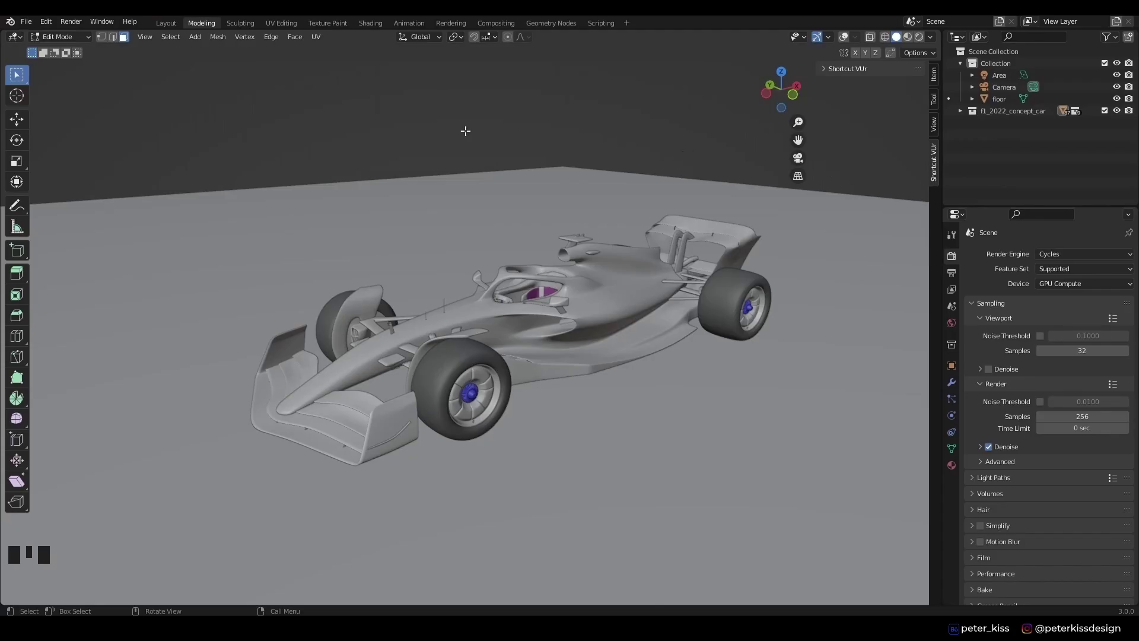
- Review the Cycles Render Devices in Preferences, then switch the viewport to Material Preview shading
{"action": "left_click", "coordinate": [42, 24]}
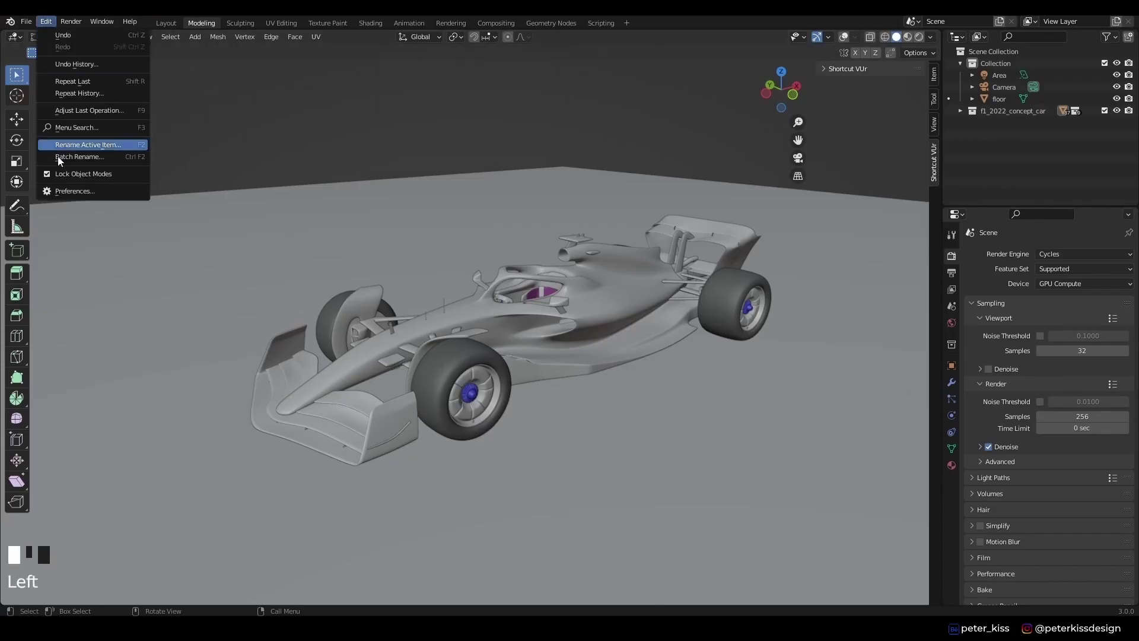
{"action": "left_click", "coordinate": [76, 189]}
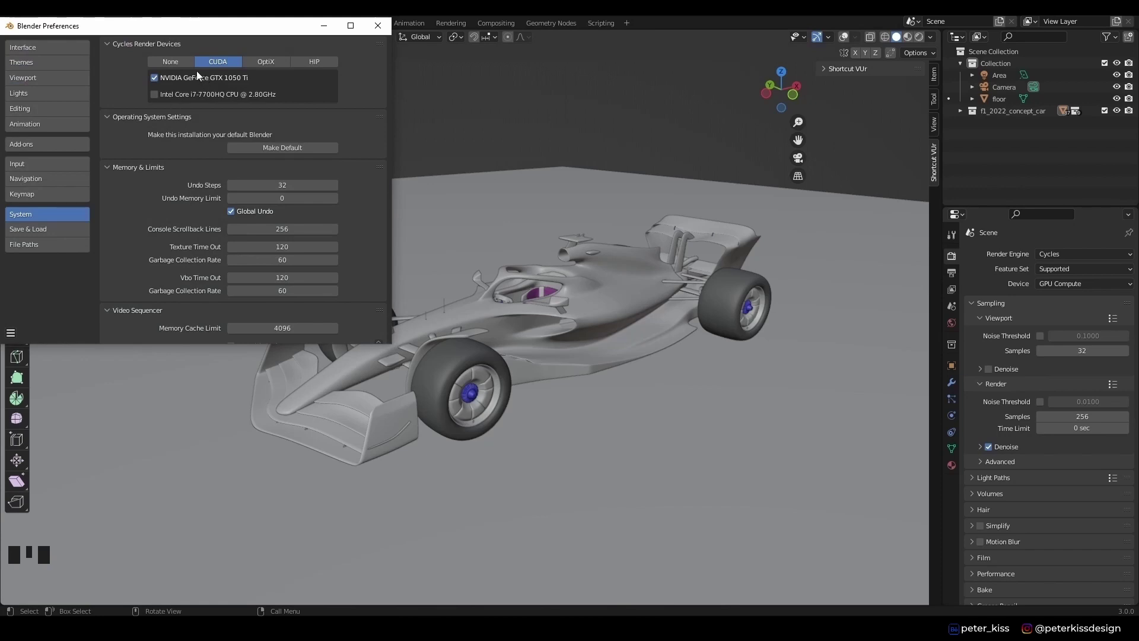
{"action": "left_click", "coordinate": [376, 26]}
{"action": "left_click", "coordinate": [908, 36]}
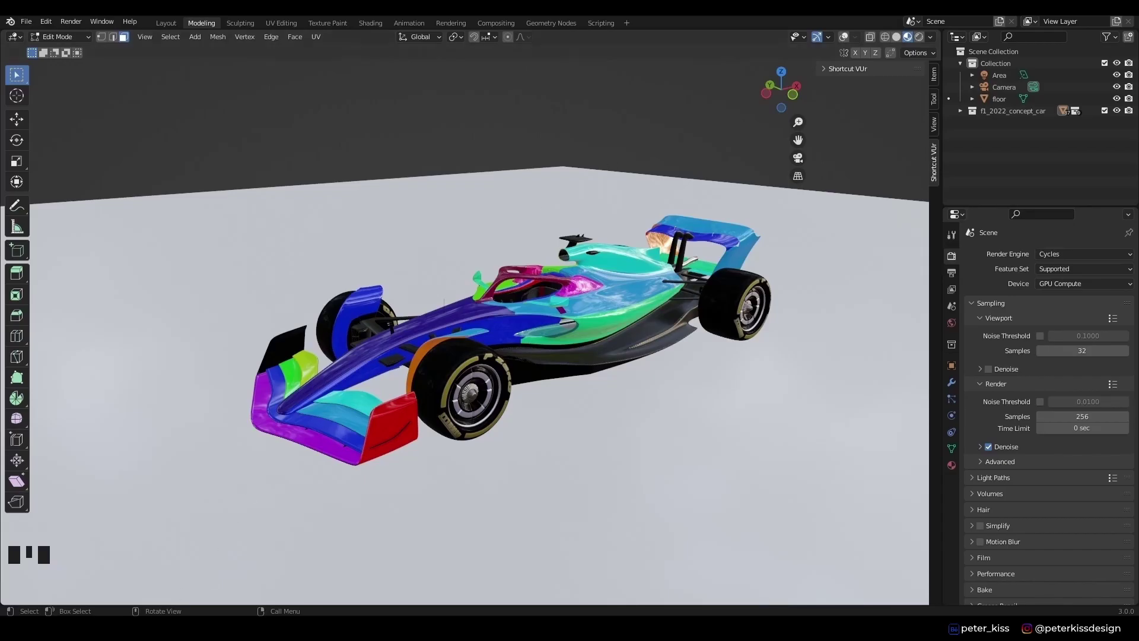
{"action": "mouse_move", "coordinate": [130, 626]}
{"action": "left_click", "coordinate": [118, 588]}
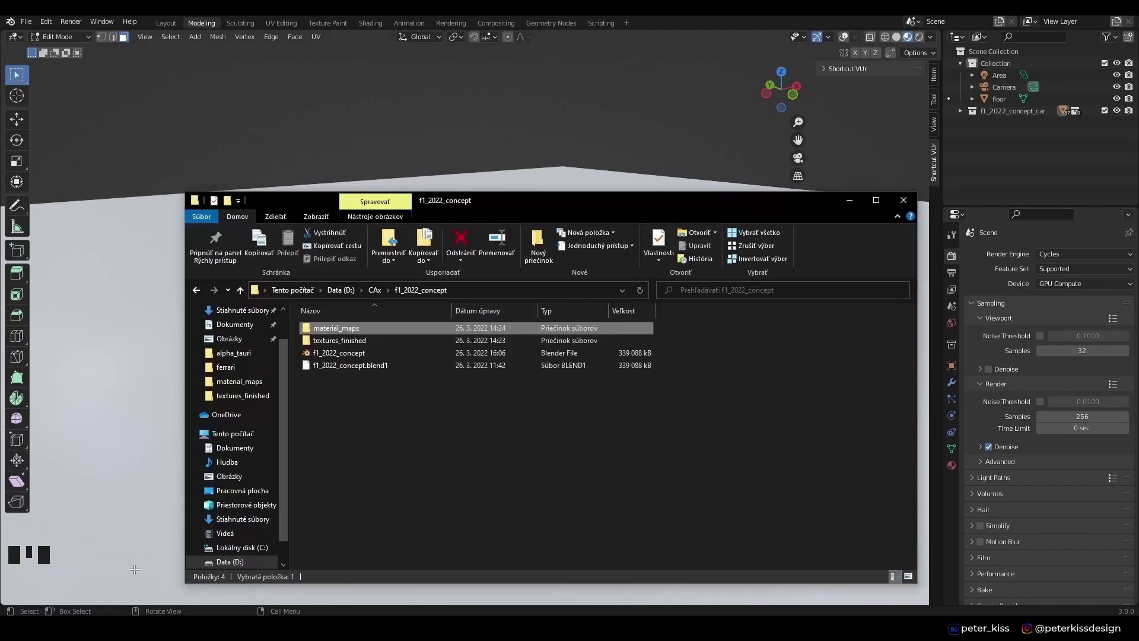
{"action": "double_click", "coordinate": [347, 330]}
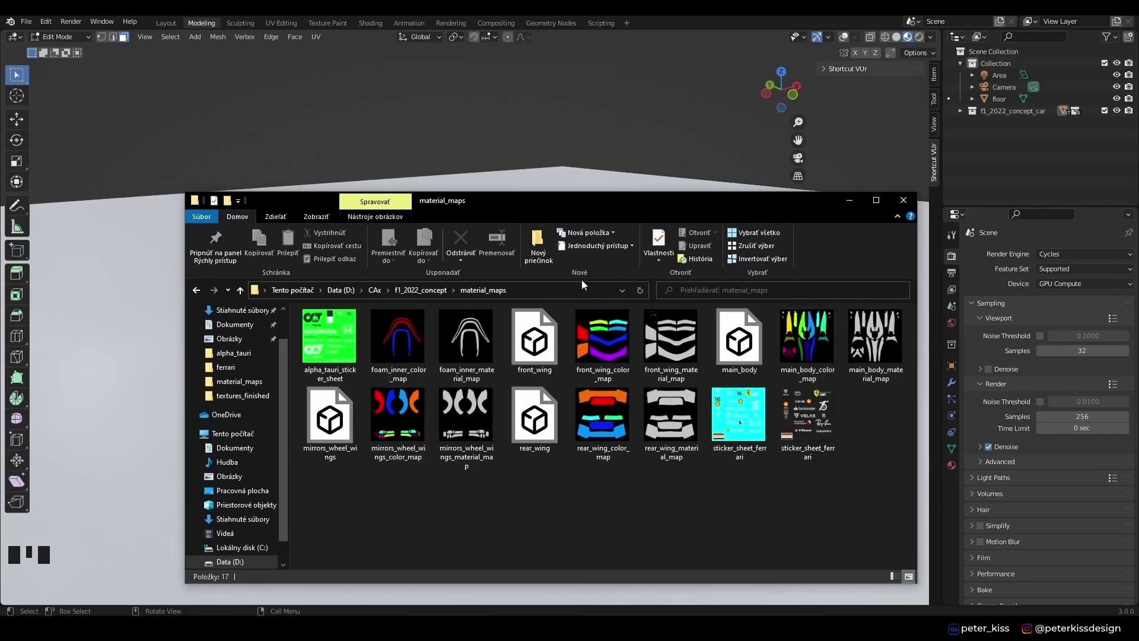
{"action": "left_click", "coordinate": [850, 199]}
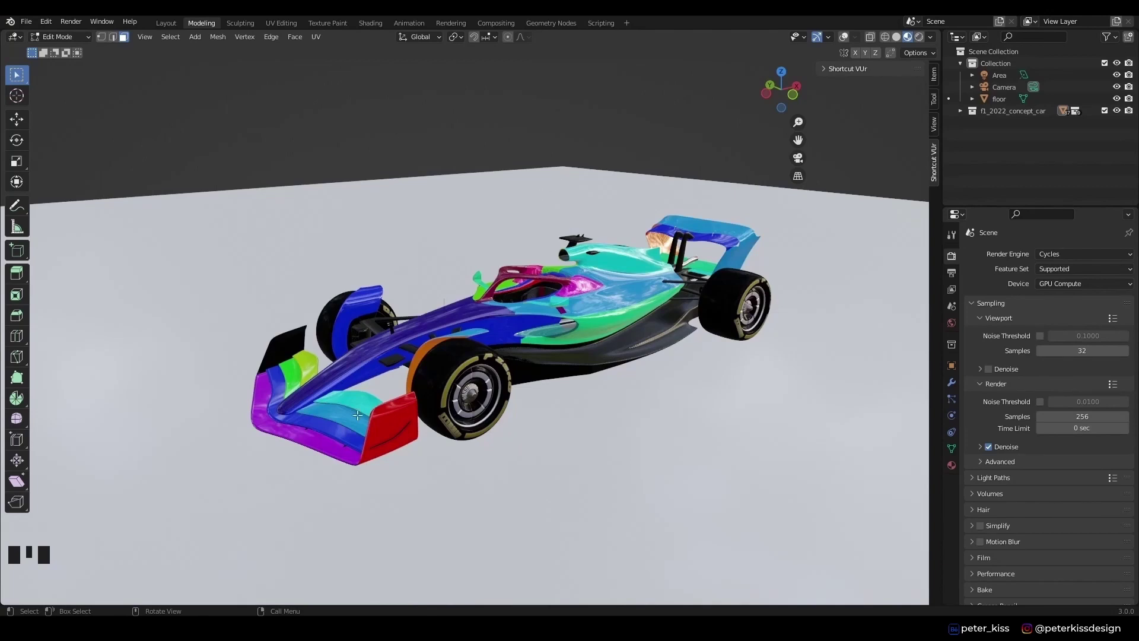
- Orbit the viewport around the car's front wing to inspect the colour map
{"action": "middle_click_drag", "start_coordinate": [355, 435], "coordinate": [406, 423]}
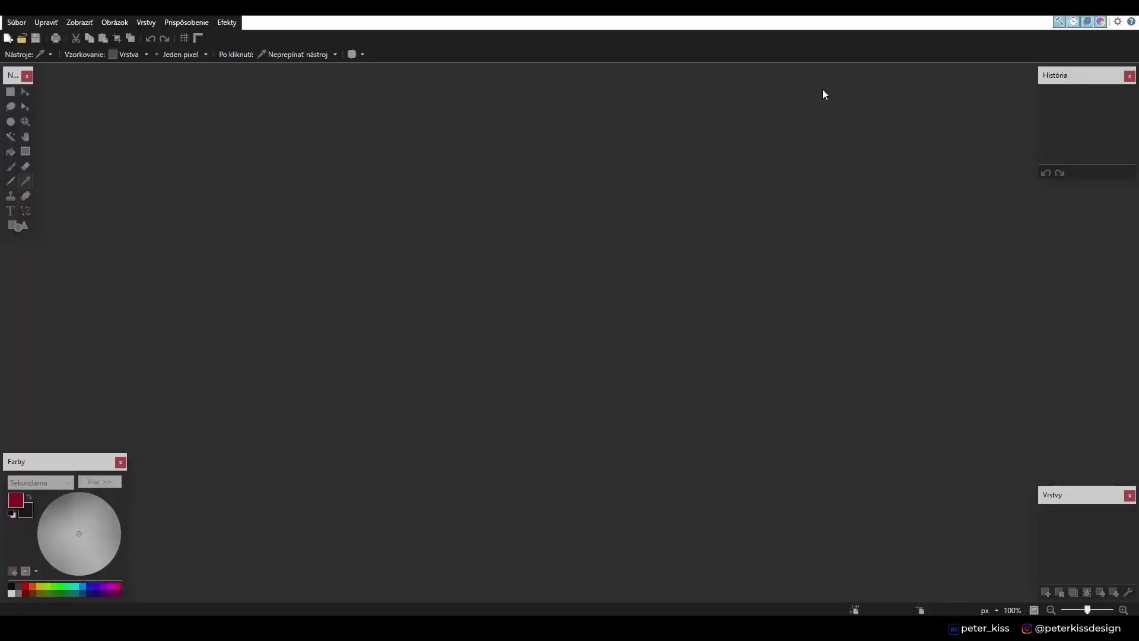
- Open the five colour maps and sticker_sheet_ferrari from material_maps, then bring the wing colour map forward
{"action": "left_click", "coordinate": [21, 38]}
{"action": "left_click", "coordinate": [240, 95]}
{"action": "left_click", "coordinate": [378, 95], "text": "ctrl"}
{"action": "left_click", "coordinate": [516, 95], "text": "ctrl"}
{"action": "left_click", "coordinate": [240, 168], "text": "ctrl"}
{"action": "left_click", "coordinate": [378, 175], "text": "ctrl"}
{"action": "left_click", "coordinate": [513, 183], "text": "ctrl"}
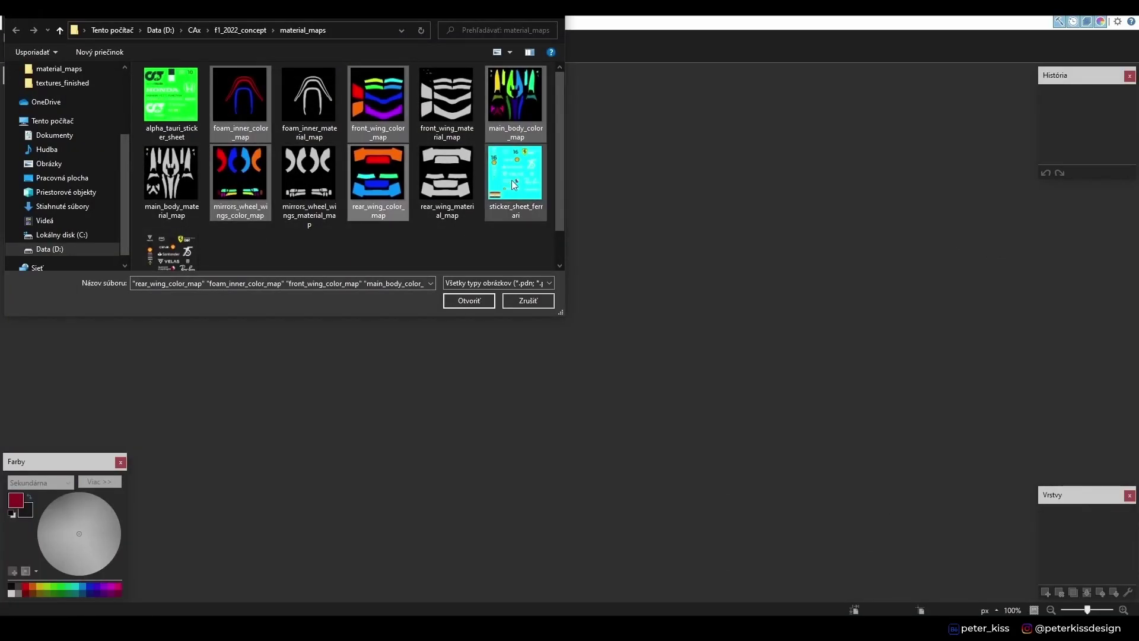
{"action": "left_click", "coordinate": [469, 301]}
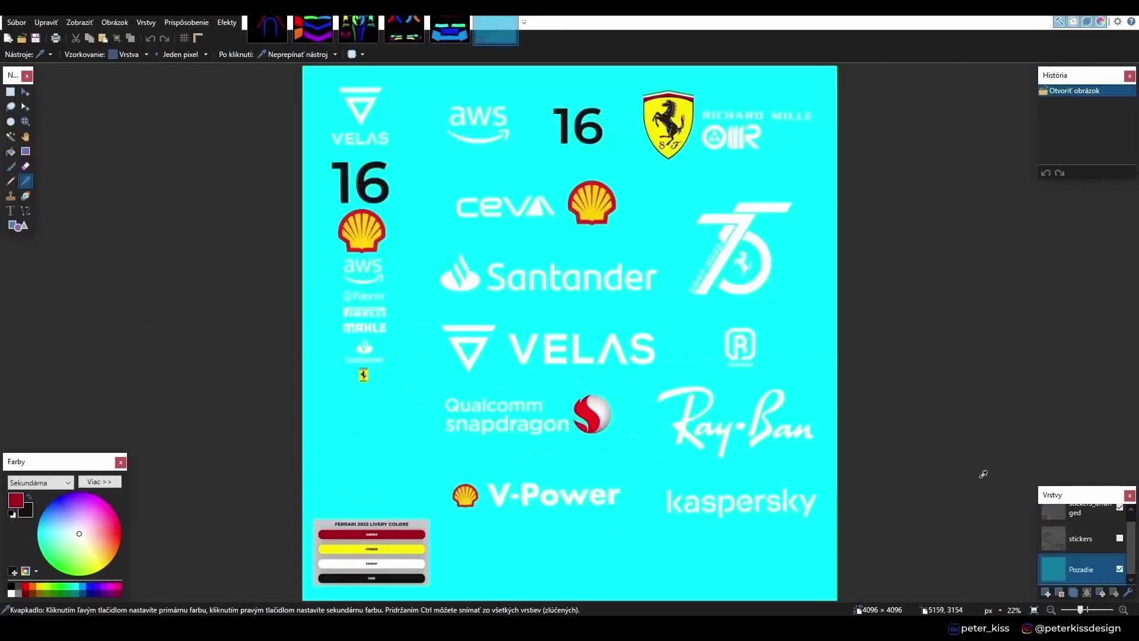
{"action": "left_click", "coordinate": [1081, 525]}
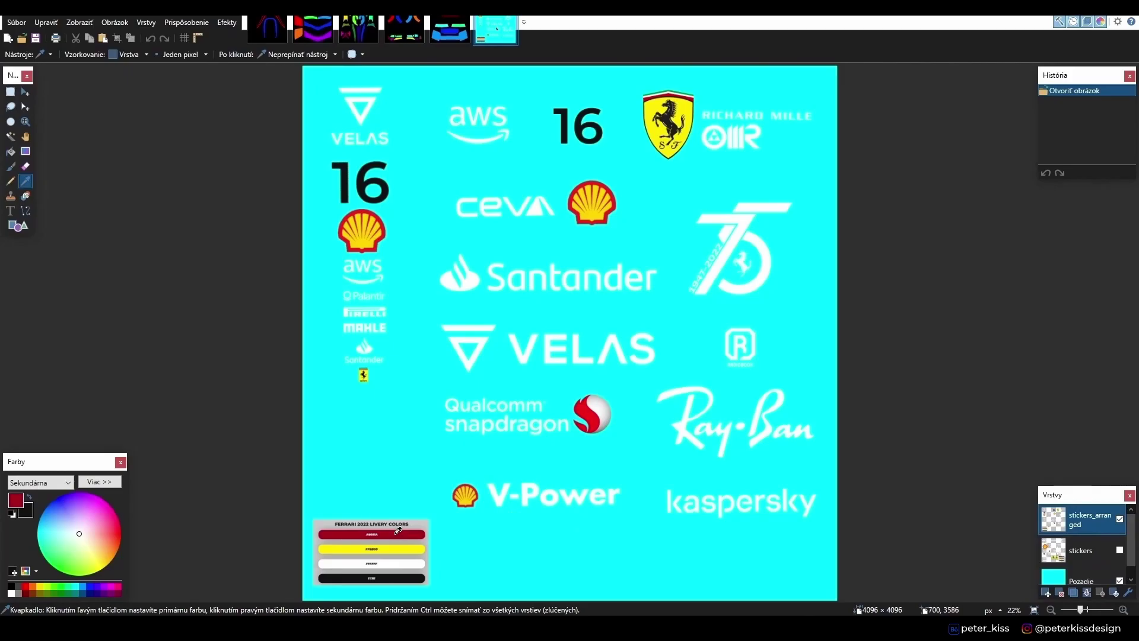
{"action": "left_click_drag", "start_coordinate": [313, 31], "coordinate": [449, 32]}
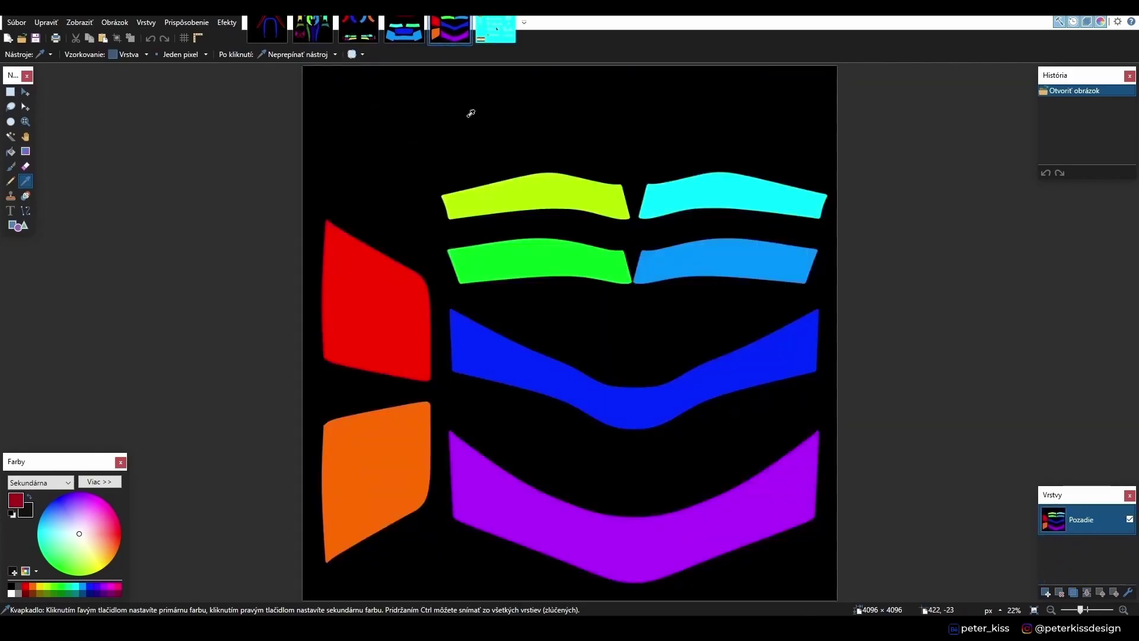
- Add a new layer and magic-wand select the red, orange, purple and blue panels
{"action": "left_click", "coordinate": [1047, 592]}
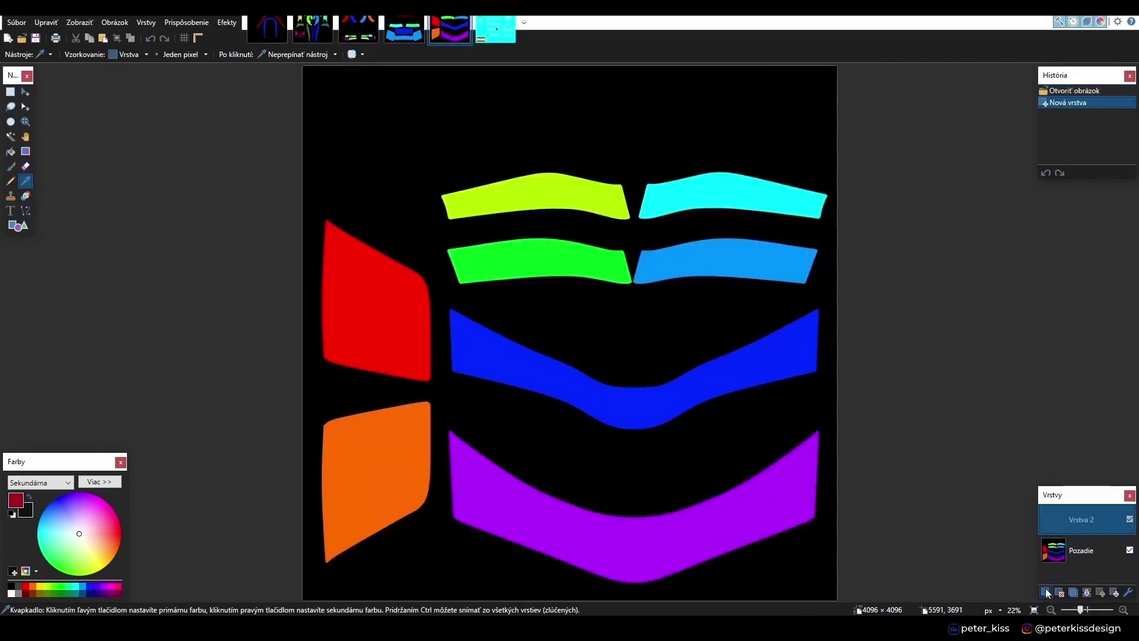
{"action": "left_click", "coordinate": [11, 136]}
{"action": "left_click", "coordinate": [399, 336]}
{"action": "key", "text": "alt+Page_Down"}
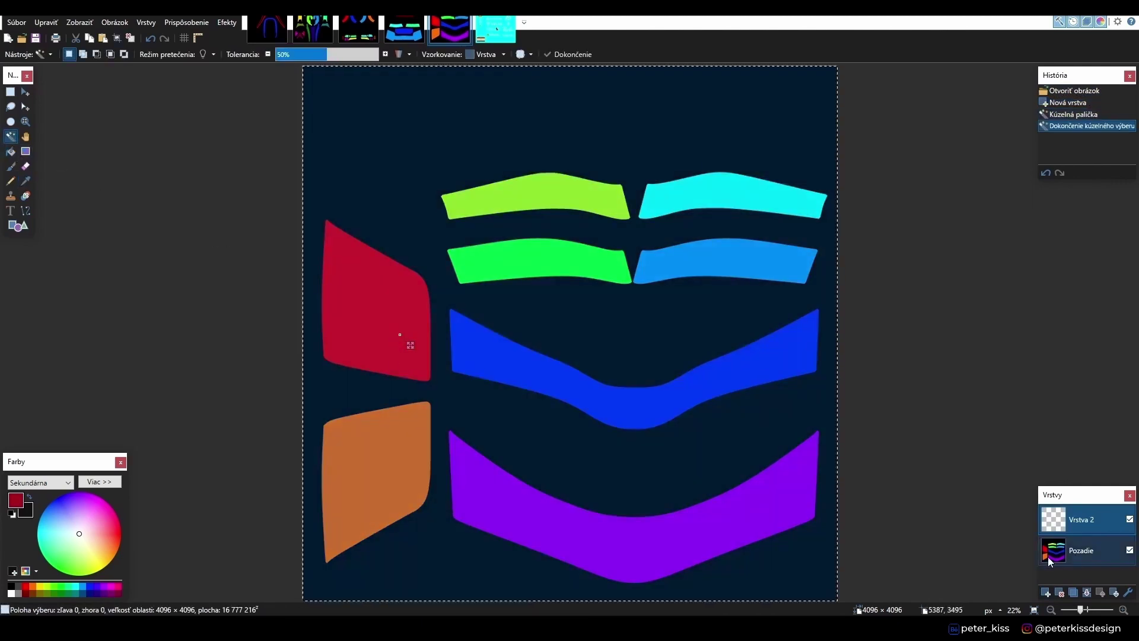
{"action": "left_click", "coordinate": [350, 314]}
{"action": "left_click", "coordinate": [394, 475], "text": "ctrl"}
{"action": "left_click", "coordinate": [492, 528], "text": "ctrl"}
{"action": "left_click", "coordinate": [549, 375], "text": "ctrl"}
{"action": "key", "text": "alt+Page_Up"}
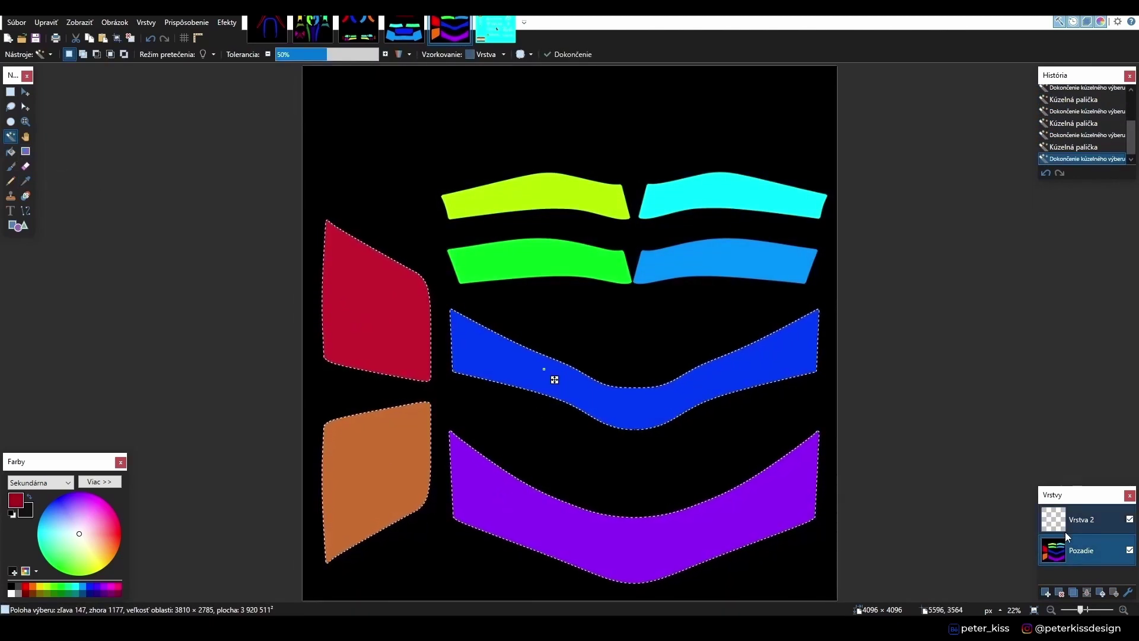
- Fill those four panels dark grey on the new layer and clear the selection
{"action": "left_click", "coordinate": [11, 151]}
{"action": "left_click", "coordinate": [385, 316]}
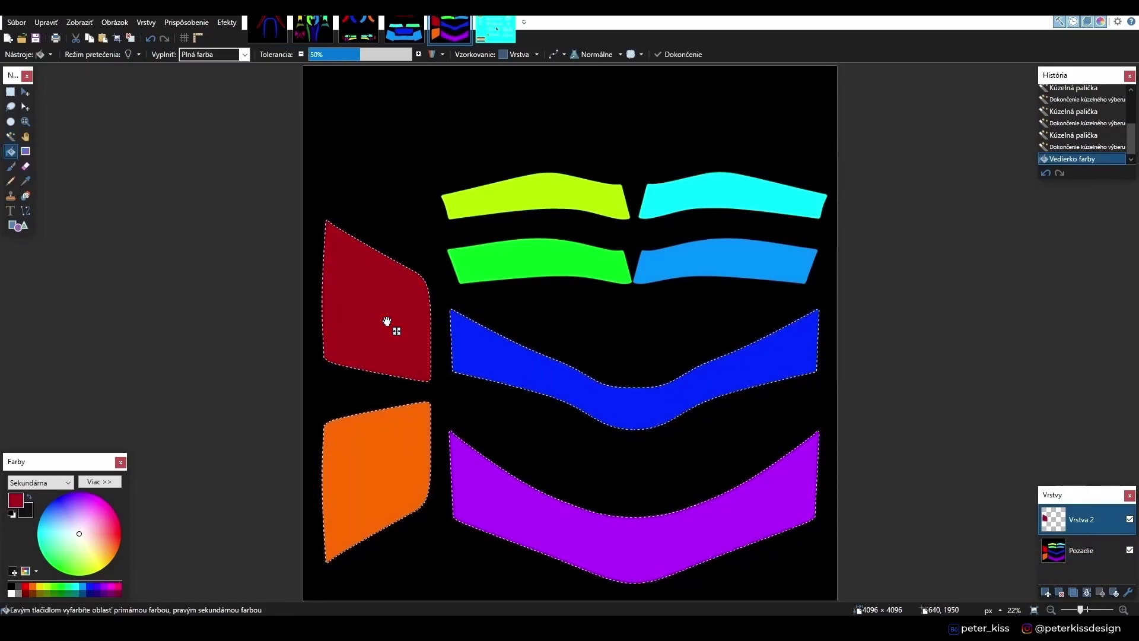
{"action": "right_click", "coordinate": [360, 328]}
{"action": "right_click", "coordinate": [394, 438]}
{"action": "right_click", "coordinate": [464, 481]}
{"action": "right_click", "coordinate": [491, 365]}
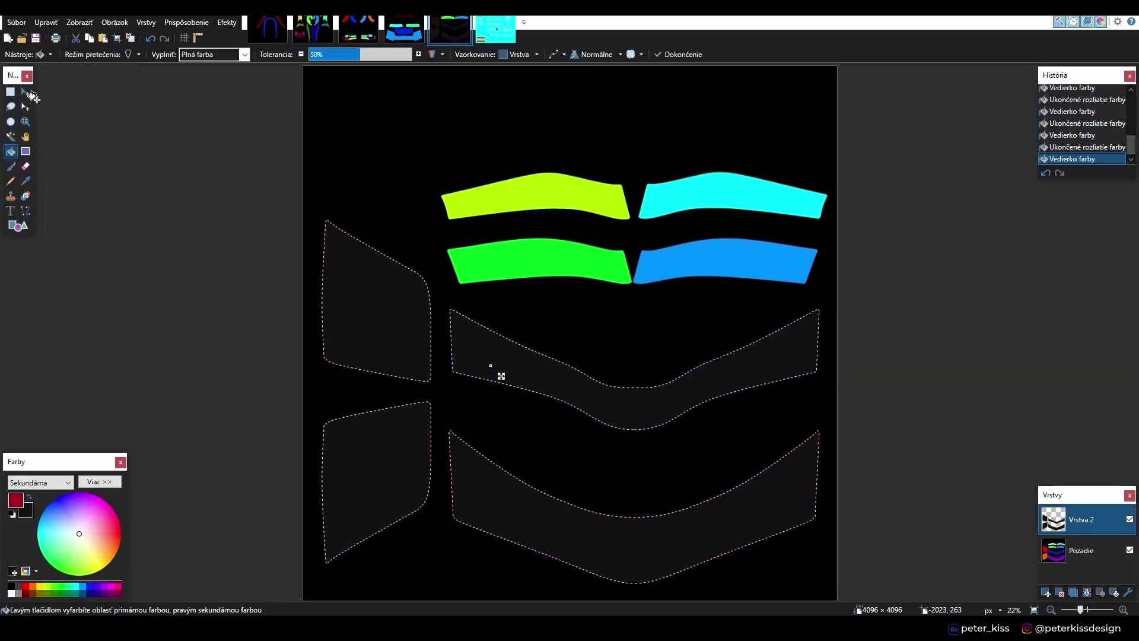
{"action": "left_click", "coordinate": [11, 92]}
{"action": "left_click", "coordinate": [174, 248]}
- Add another layer and magic-wand select the four upper strips on the original colour map
{"action": "left_click", "coordinate": [1046, 593]}
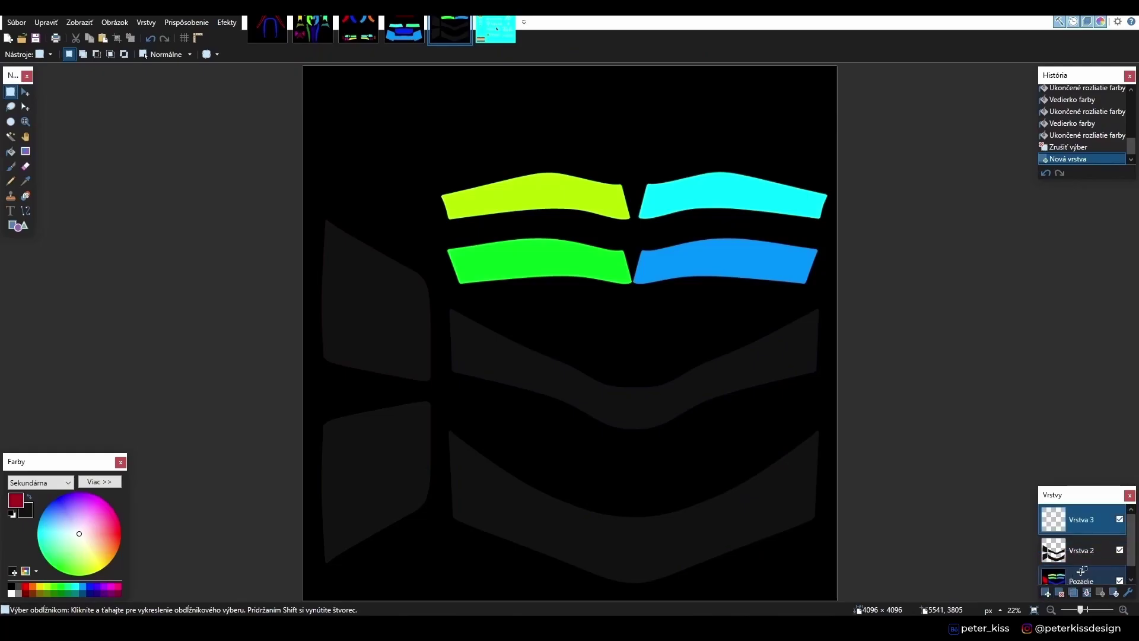
{"action": "left_click", "coordinate": [1080, 574]}
{"action": "left_click", "coordinate": [11, 137]}
{"action": "left_click", "coordinate": [575, 209], "text": "ctrl"}
{"action": "left_click", "coordinate": [590, 269], "text": "ctrl"}
{"action": "left_click", "coordinate": [730, 196], "text": "ctrl"}
{"action": "left_click", "coordinate": [686, 268], "text": "ctrl"}
{"action": "left_click", "coordinate": [1080, 510]}
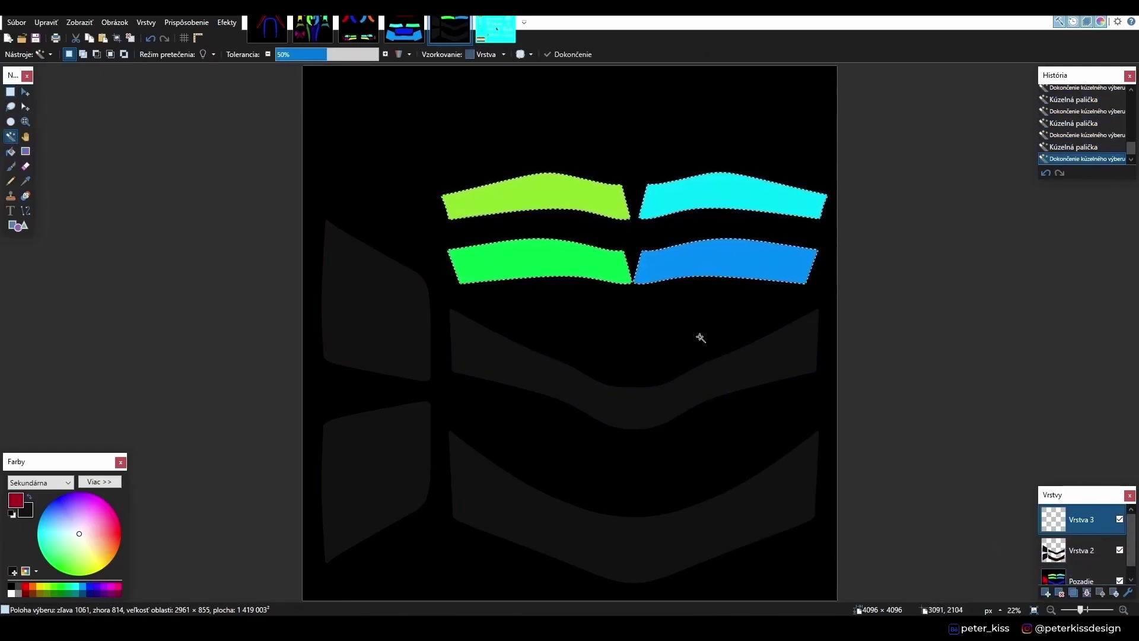
- Fill the four upper strips dark red on the newest layer and deselect
{"action": "left_click", "coordinate": [546, 185]}
{"action": "key", "text": "ctrl+z"}
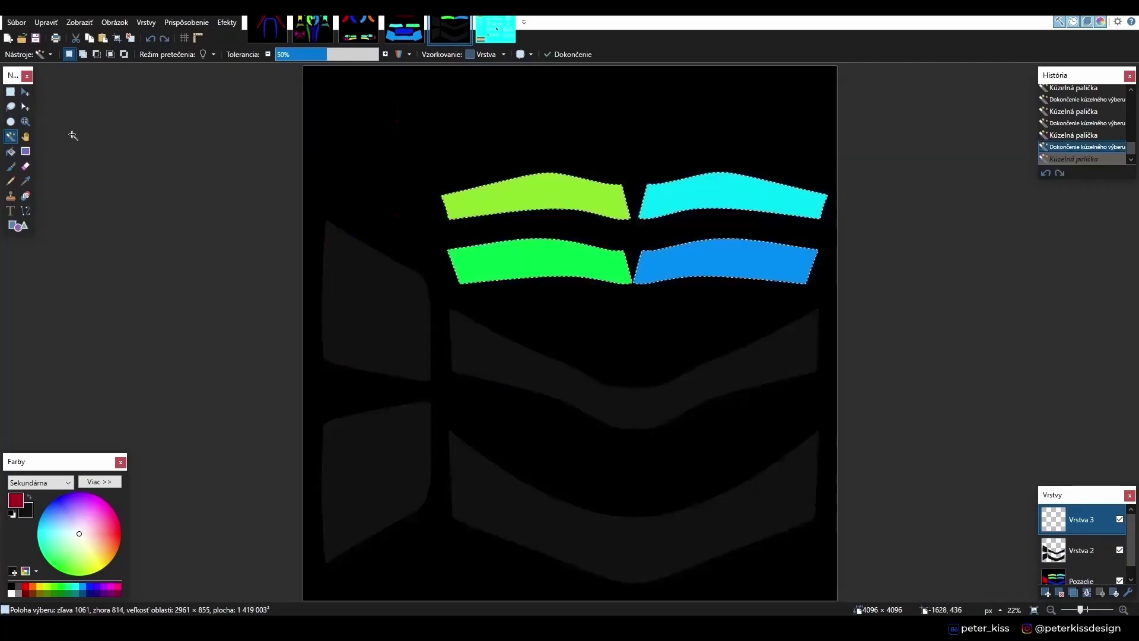
{"action": "key", "text": "f"}
{"action": "left_click", "coordinate": [582, 193]}
{"action": "left_click", "coordinate": [585, 254]}
{"action": "left_click", "coordinate": [677, 199]}
{"action": "left_click", "coordinate": [687, 254]}
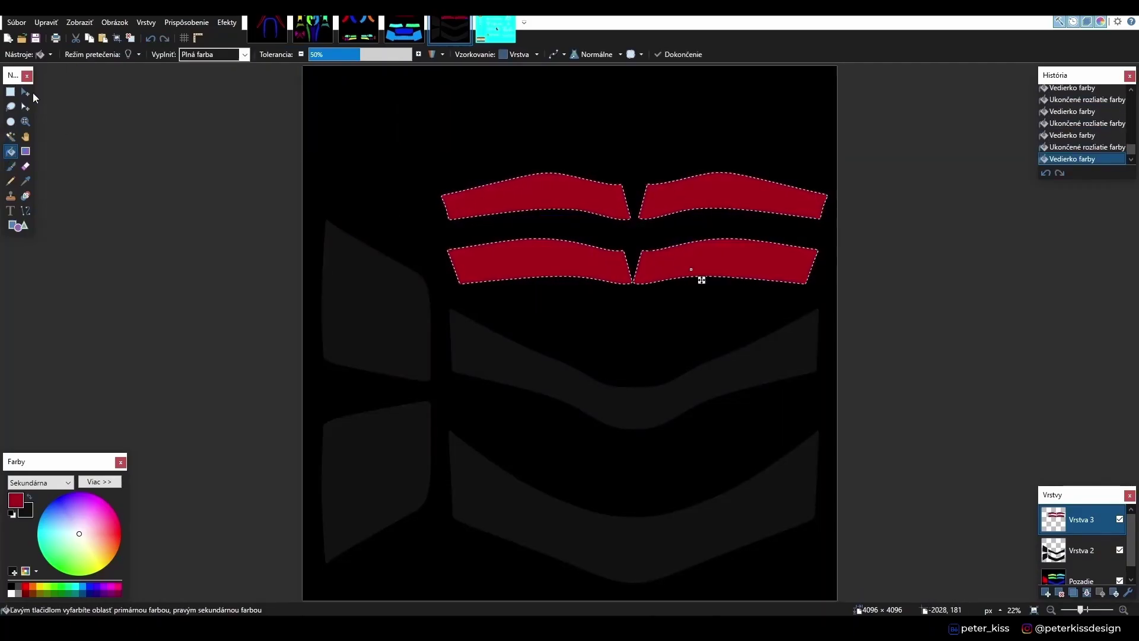
{"action": "key", "text": "s"}
{"action": "key", "text": "ctrl+d"}
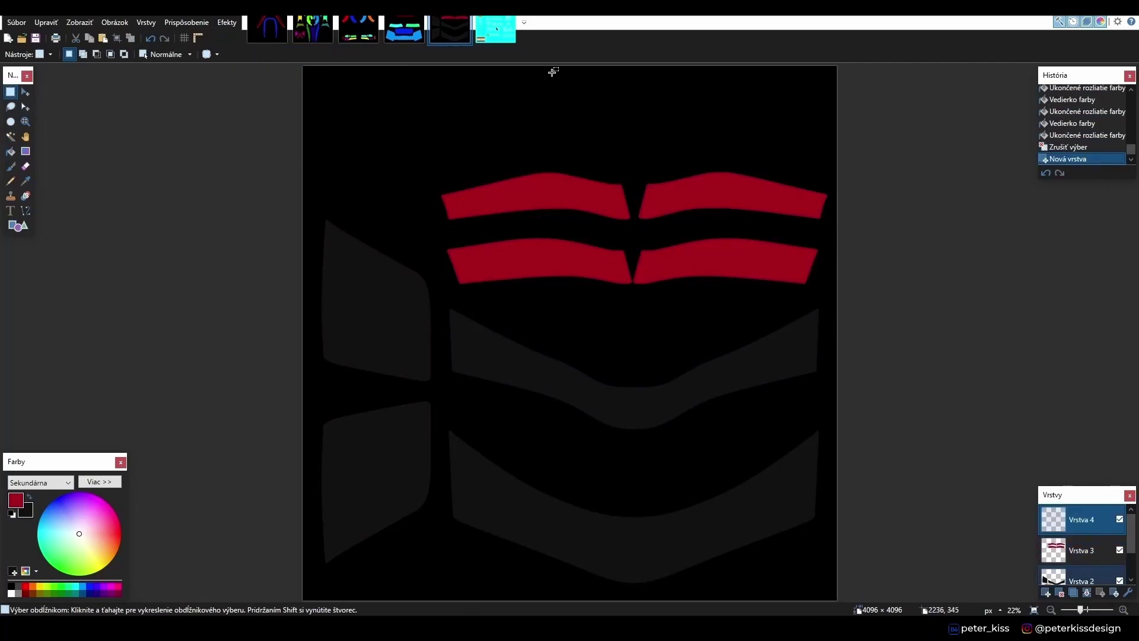
- Copy the V-Power logo from the sticker sheet and place two shrunken, rotated copies on the upper chevron
{"action": "left_click", "coordinate": [495, 29]}
{"action": "left_click_drag", "start_coordinate": [446, 473], "coordinate": [550, 494]}
{"action": "key", "text": "ctrl+c"}
{"action": "left_click", "coordinate": [450, 30]}
{"action": "key", "text": "ctrl+shift+v"}
{"action": "left_click_drag", "start_coordinate": [562, 502], "coordinate": [829, 394]}
{"action": "right_click_drag", "start_coordinate": [830, 394], "coordinate": [833, 382]}
{"action": "left_click_drag", "start_coordinate": [834, 381], "coordinate": [581, 413]}
{"action": "key", "text": "ctrl+c"}
{"action": "key", "text": "ctrl+v"}
{"action": "right_click_drag", "start_coordinate": [578, 400], "coordinate": [562, 423]}
{"action": "right_click_drag", "start_coordinate": [562, 423], "coordinate": [565, 419]}
{"action": "left_click_drag", "start_coordinate": [559, 440], "coordinate": [562, 434]}
{"action": "key", "text": "s"}
- Copy the Kaspersky logo and place two tilted, shrunken copies on the lower chevron
{"action": "left_click", "coordinate": [495, 30]}
{"action": "left_click_drag", "start_coordinate": [656, 483], "coordinate": [824, 529]}
{"action": "key", "text": "ctrl+c"}
{"action": "left_click", "coordinate": [450, 29]}
{"action": "key", "text": "ctrl+v"}
{"action": "right_click_drag", "start_coordinate": [842, 527], "coordinate": [816, 467]}
{"action": "left_click_drag", "start_coordinate": [815, 463], "coordinate": [744, 502], "text": "shift"}
{"action": "right_click_drag", "start_coordinate": [758, 524], "coordinate": [759, 518]}
{"action": "left_click_drag", "start_coordinate": [777, 519], "coordinate": [570, 541]}
{"action": "key", "text": "ctrl+c"}
{"action": "key", "text": "ctrl+v"}
{"action": "right_click_drag", "start_coordinate": [570, 542], "coordinate": [556, 575]}
{"action": "left_click_drag", "start_coordinate": [534, 600], "coordinate": [537, 596]}
{"action": "key", "text": "s"}
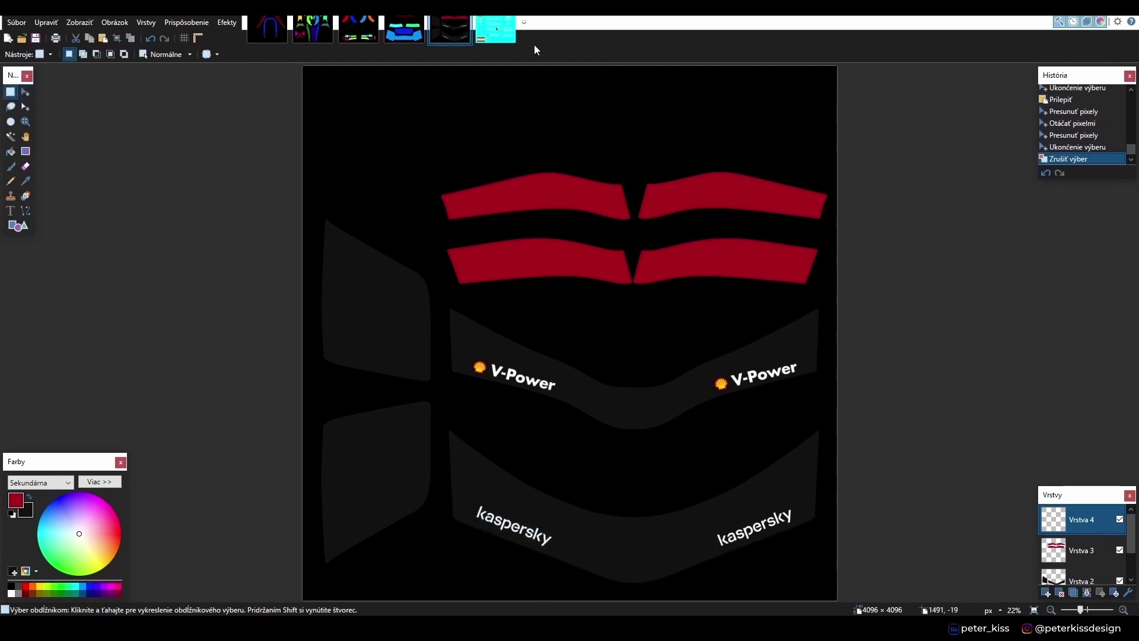
- Paste the Santander flame, rotate it about 88° and enlarge it on the left panel, then duplicate it
{"action": "left_click", "coordinate": [496, 29]}
{"action": "mouse_move", "coordinate": [432, 245]}
{"action": "left_mouse_down"}
{"action": "mouse_move", "coordinate": [486, 304]}
{"action": "mouse_move", "coordinate": [394, 319]}
{"action": "left_mouse_up"}
{"action": "key", "text": "ctrl+c"}
{"action": "left_click", "coordinate": [450, 29]}
{"action": "key", "text": "ctrl+v"}
{"action": "right_click_drag", "start_coordinate": [401, 302], "coordinate": [407, 357]}
{"action": "left_click_drag", "start_coordinate": [406, 292], "coordinate": [431, 275], "text": "shift"}
{"action": "right_click_drag", "start_coordinate": [394, 332], "coordinate": [391, 334]}
{"action": "left_click_drag", "start_coordinate": [345, 345], "coordinate": [372, 499], "text": "shift"}
{"action": "key", "text": "ctrl+c"}
{"action": "key", "text": "ctrl+v"}
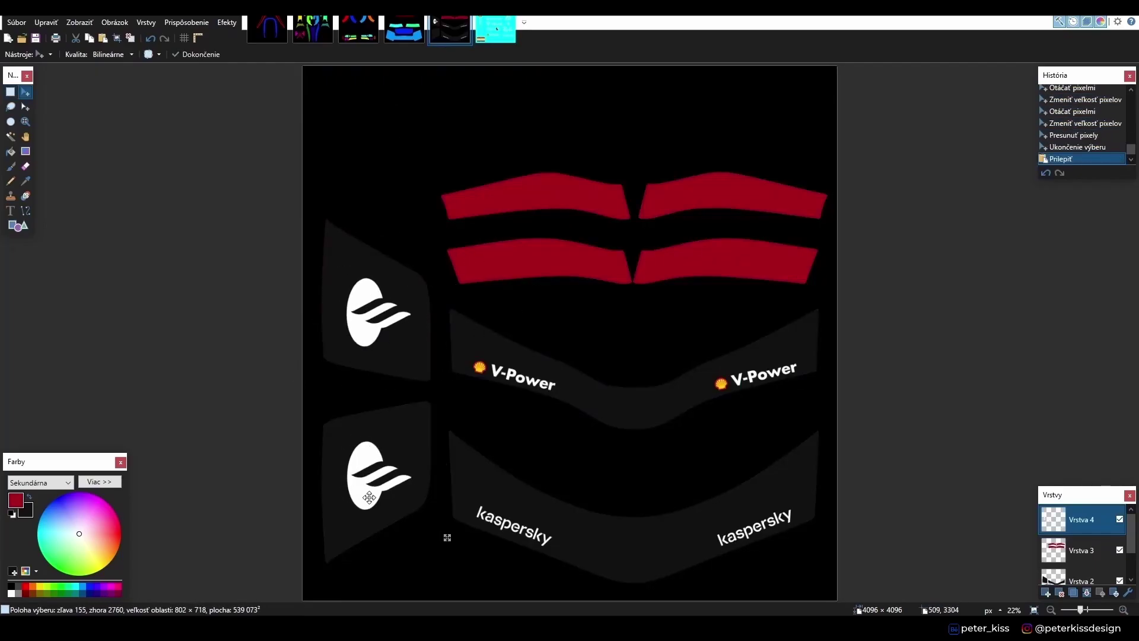
{"action": "key", "text": "s"}
{"action": "key", "text": "ctrl+d"}
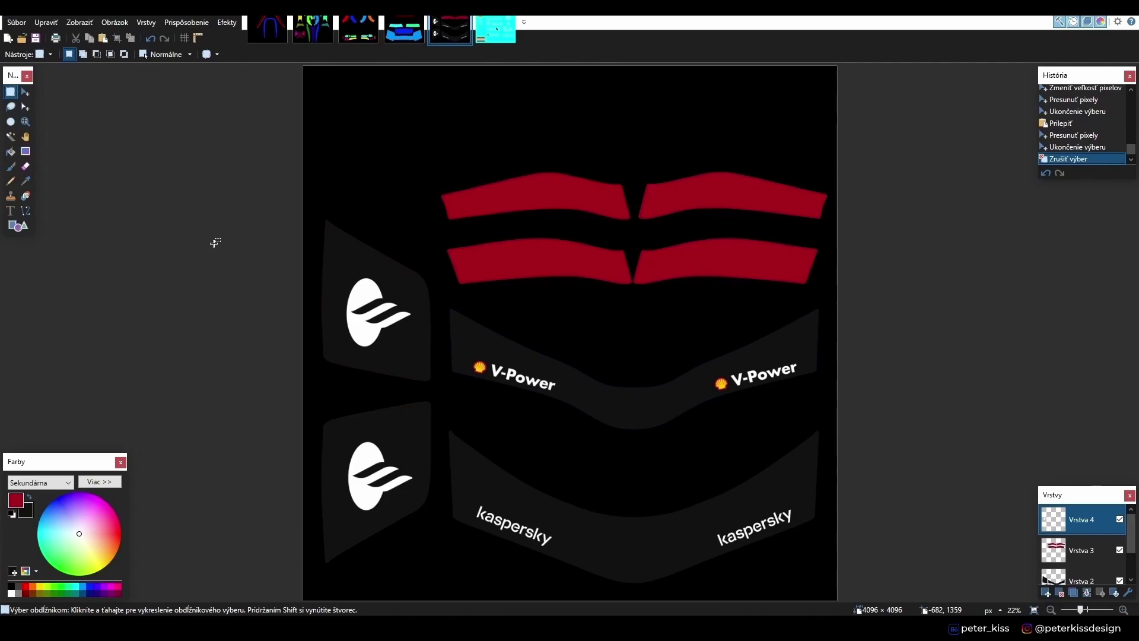
- Rename the sticker layer 'stickers', the stripes layer 'red' and the base layer 'black'
{"action": "double_click", "coordinate": [1079, 522]}
{"action": "type", "text": "stickers"}
{"action": "key", "text": "Return"}
{"action": "double_click", "coordinate": [1088, 549]}
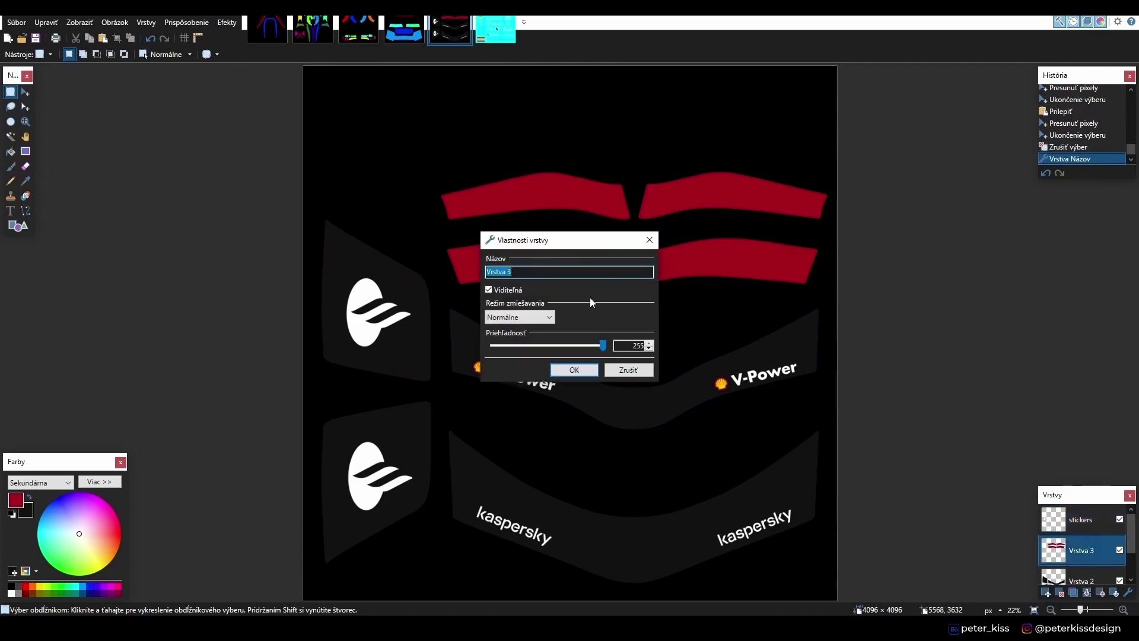
{"action": "type", "text": "red"}
{"action": "key", "text": "Return"}
{"action": "double_click", "coordinate": [1059, 579]}
{"action": "left_click", "coordinate": [584, 366]}
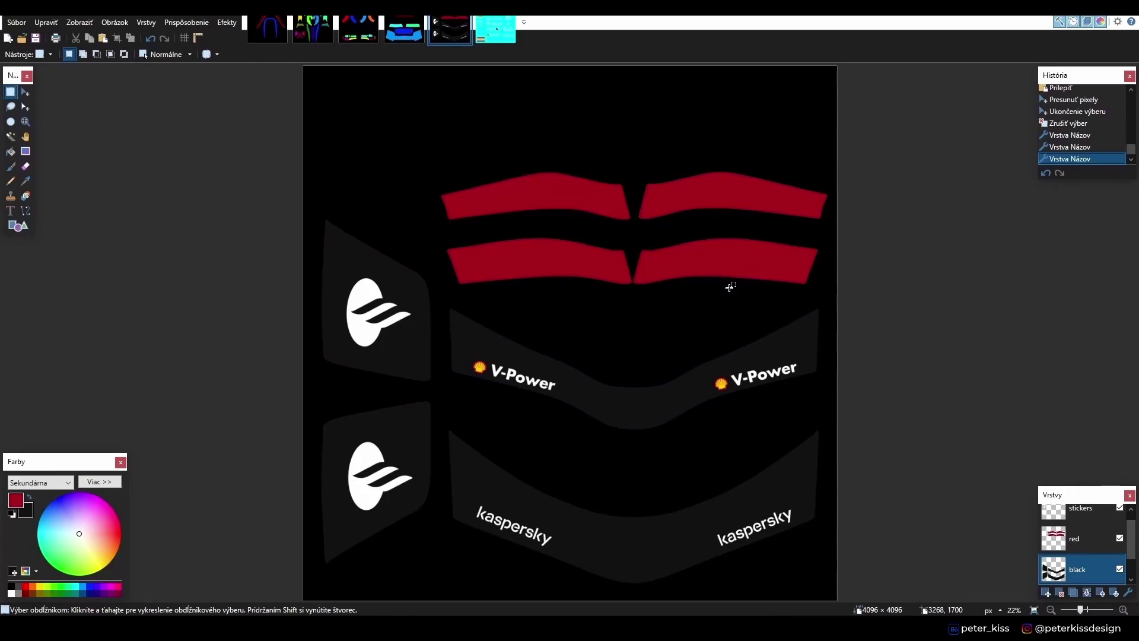
{"action": "left_click", "coordinate": [10, 138]}
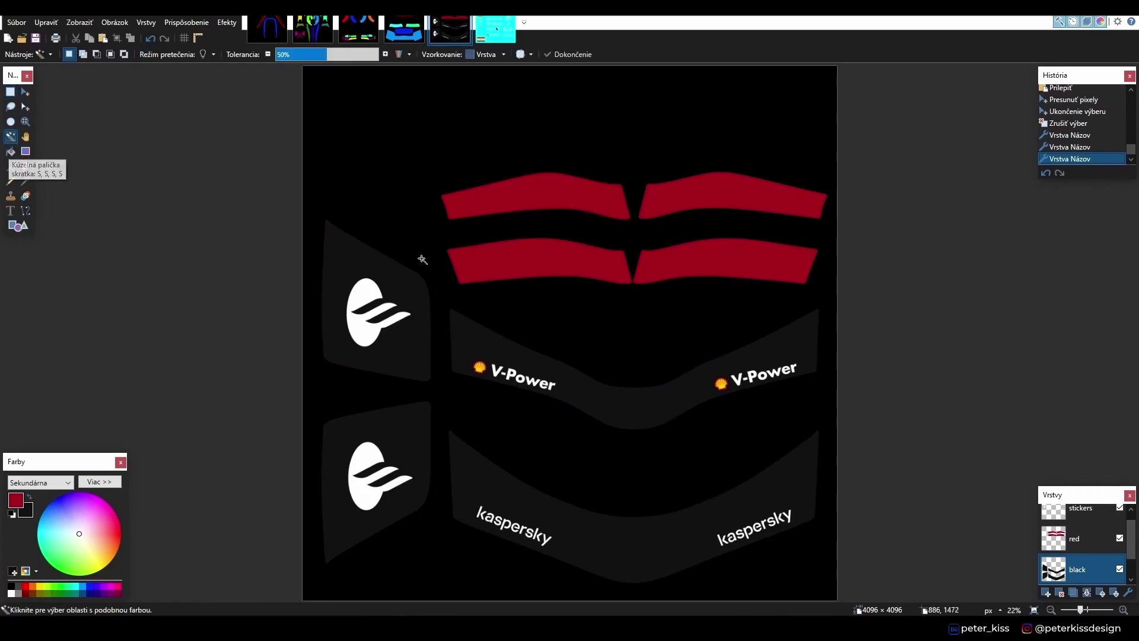
- Magic-wand select the four red stripes and add a new layer above the stickers layer
{"action": "left_click", "coordinate": [1074, 538]}
{"action": "left_click", "coordinate": [563, 273]}
{"action": "left_click", "coordinate": [534, 196], "text": "ctrl"}
{"action": "left_click", "coordinate": [675, 199], "text": "ctrl"}
{"action": "left_click", "coordinate": [701, 267], "text": "ctrl"}
{"action": "left_click", "coordinate": [1046, 593]}
{"action": "left_click", "coordinate": [1101, 592]}
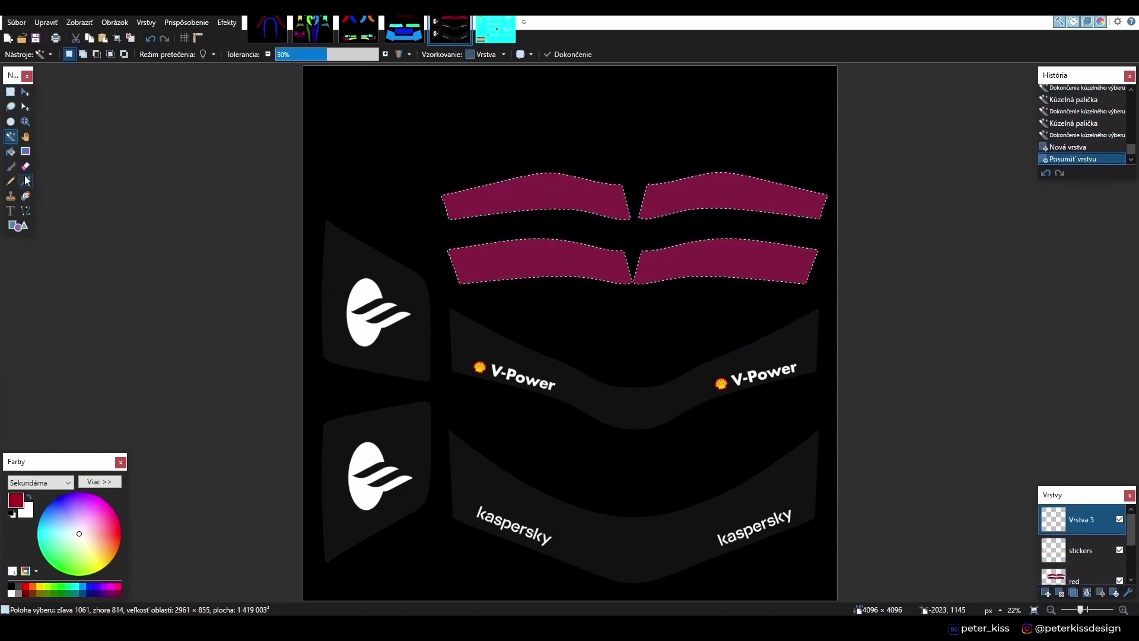
- Fill the selected stripes white on the new layer and clear the selection
{"action": "left_click", "coordinate": [10, 151]}
{"action": "left_click", "coordinate": [517, 202]}
{"action": "right_click", "coordinate": [528, 204]}
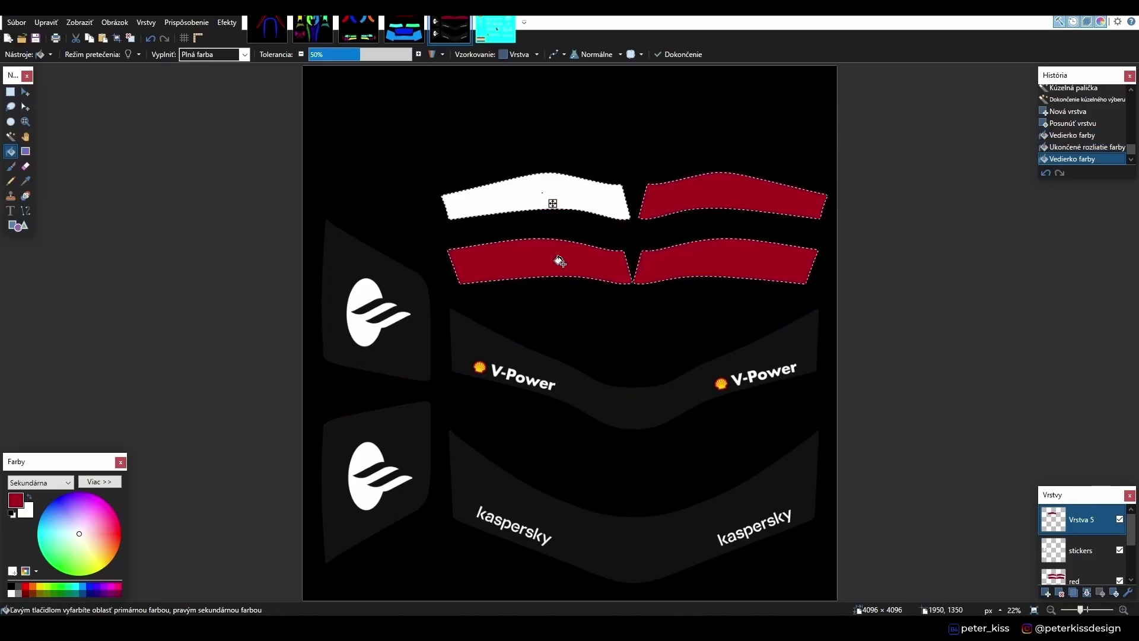
{"action": "right_click", "coordinate": [554, 257]}
{"action": "right_click", "coordinate": [682, 205]}
{"action": "right_click", "coordinate": [702, 264]}
{"action": "left_click", "coordinate": [10, 94]}
{"action": "left_click", "coordinate": [831, 485]}
- Add a layer beneath the white stripes and fill it entirely black
{"action": "left_click", "coordinate": [1046, 593]}
{"action": "left_click_drag", "start_coordinate": [1077, 514], "coordinate": [1076, 550]}
{"action": "left_click", "coordinate": [10, 151]}
{"action": "right_click", "coordinate": [11, 586]}
{"action": "left_click", "coordinate": [579, 329]}
{"action": "right_click", "coordinate": [530, 318]}
- Merge the white stripes onto the black layer, name it metallic, and hide it
{"action": "key", "text": "s"}
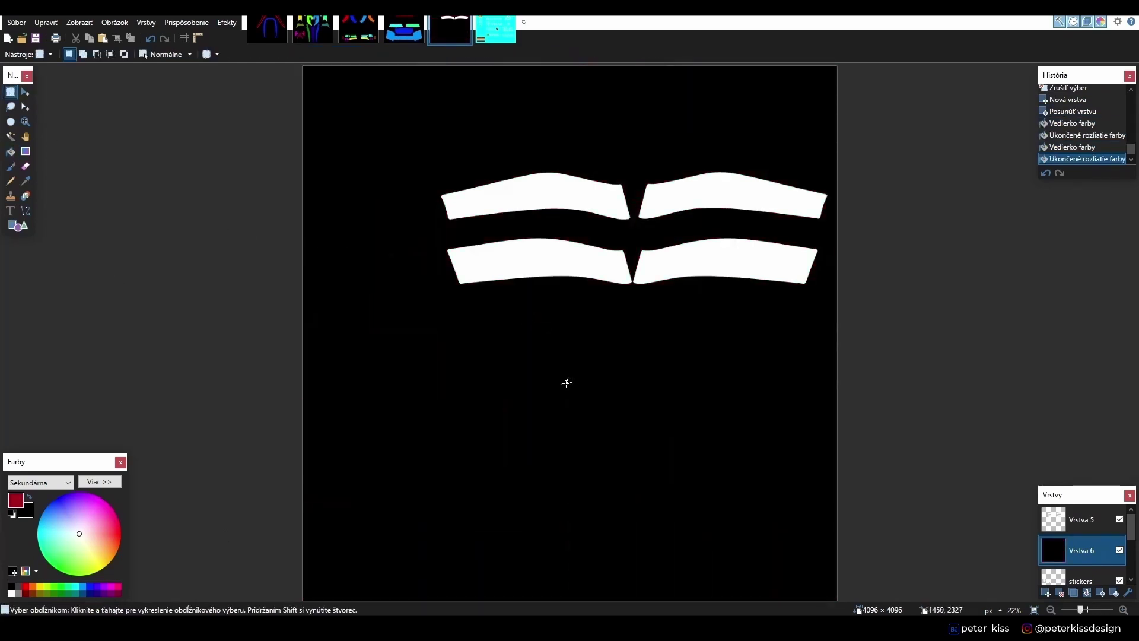
{"action": "left_click", "coordinate": [1083, 524]}
{"action": "key", "text": "ctrl+m"}
{"action": "key", "text": "F4"}
{"action": "type", "text": "metallic"}
{"action": "left_click", "coordinate": [573, 369]}
{"action": "left_click", "coordinate": [1119, 519]}
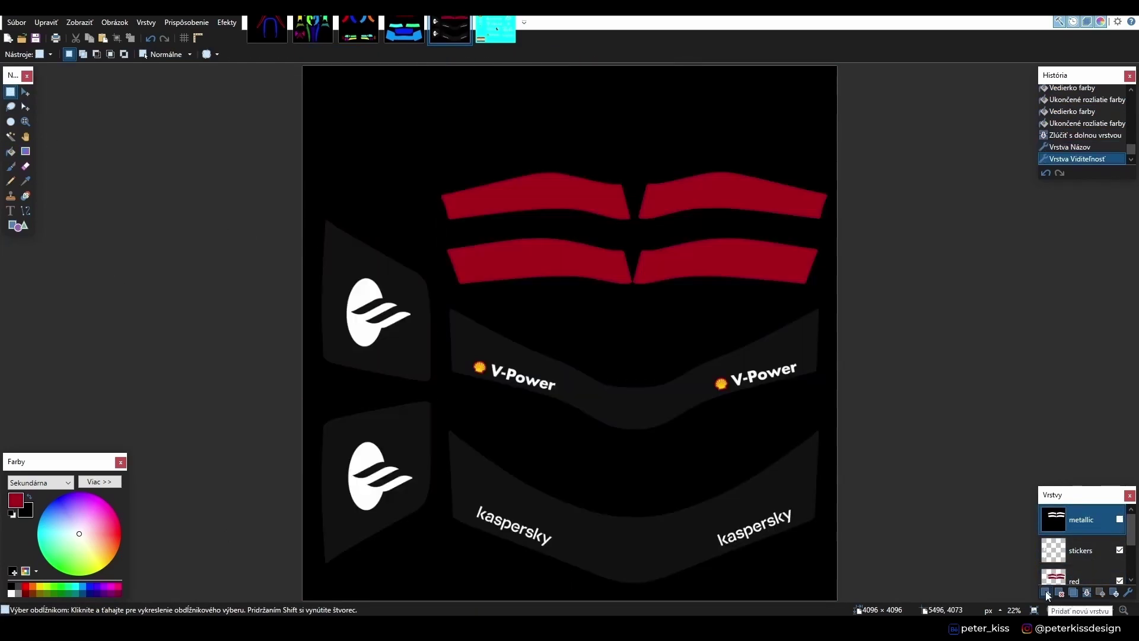
- Add a new empty layer and paste the copied sponsor stickers onto it
{"action": "left_click", "coordinate": [1046, 592]}
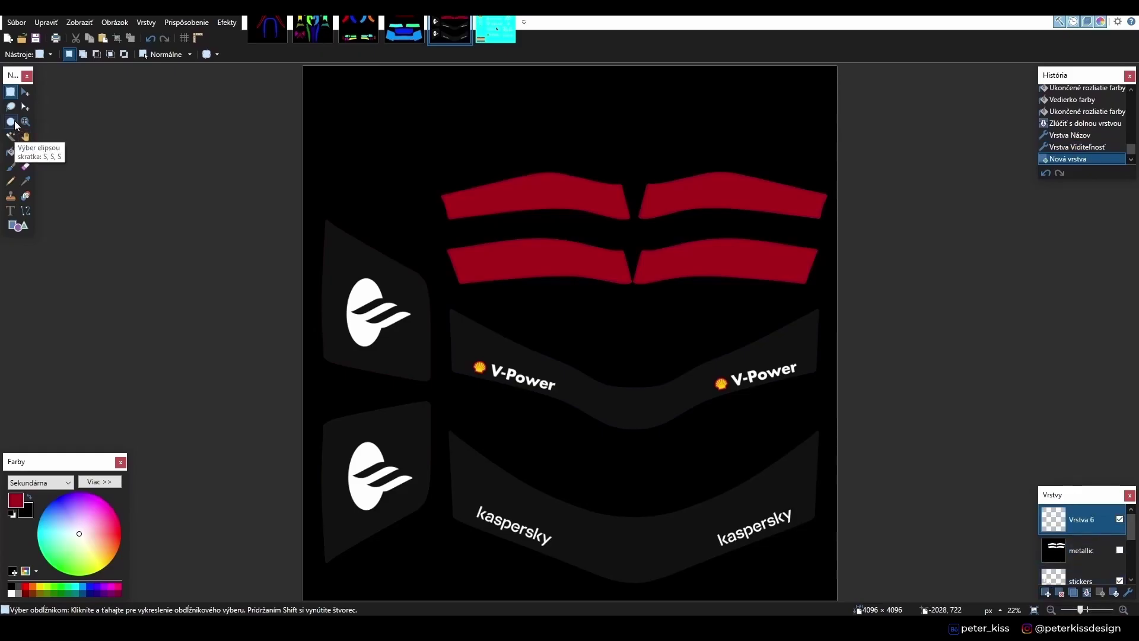
{"action": "scroll", "coordinate": [1080, 546], "scroll_direction": "down", "scroll_amount": 3}
{"action": "left_click", "coordinate": [1060, 553]}
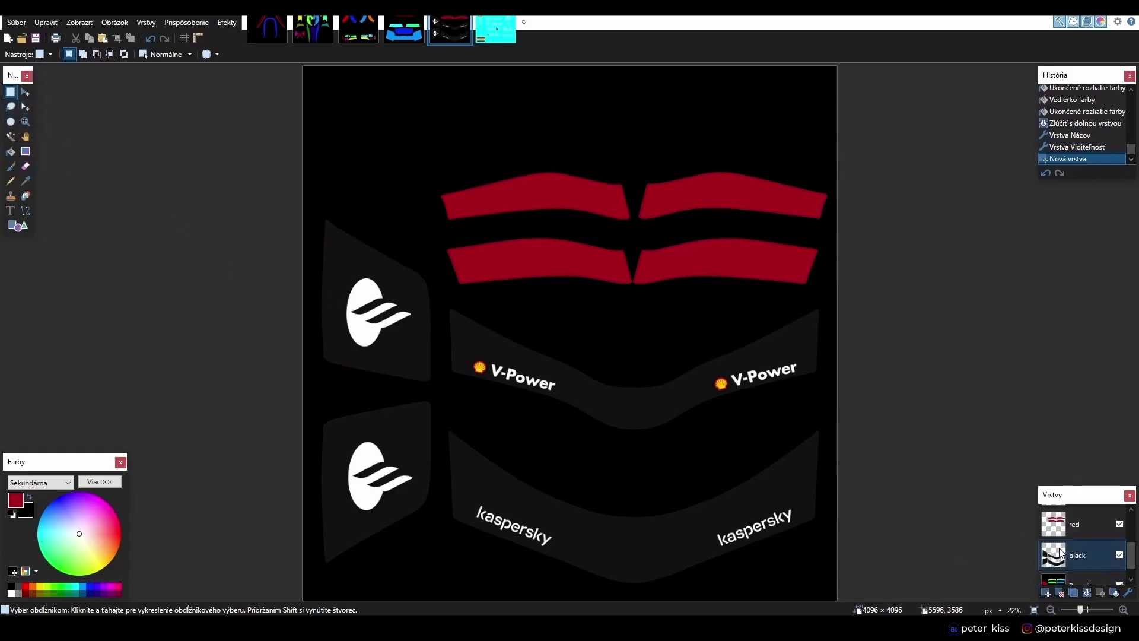
{"action": "left_click", "coordinate": [1085, 576]}
{"action": "left_click_drag", "start_coordinate": [845, 267], "coordinate": [297, 602]}
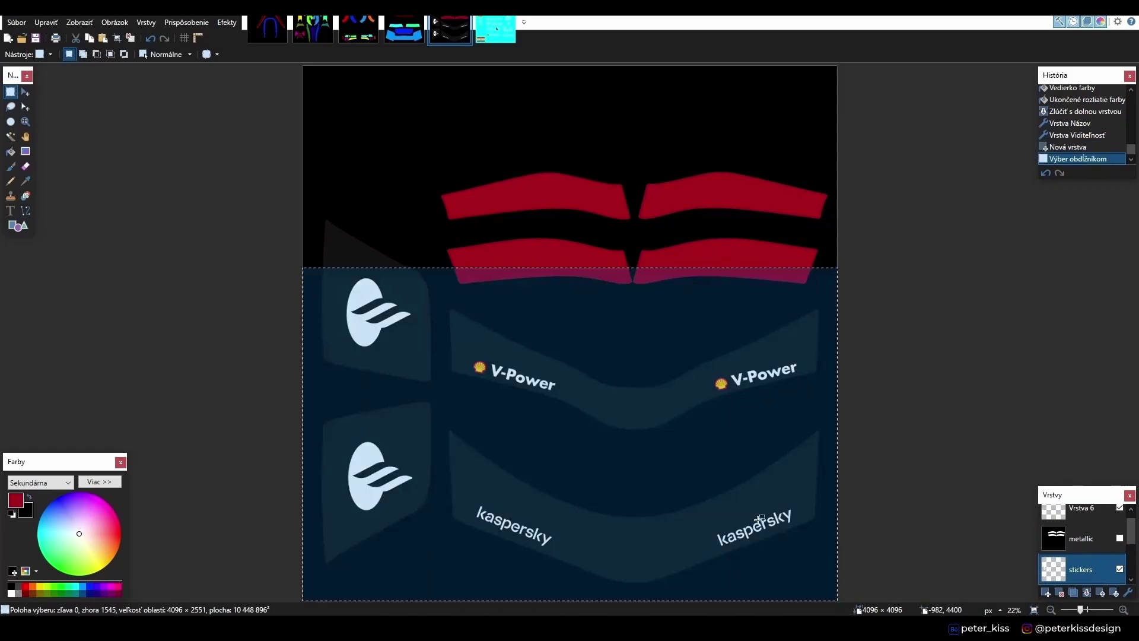
{"action": "left_click", "coordinate": [759, 519]}
{"action": "scroll", "coordinate": [1074, 525], "scroll_direction": "up", "scroll_amount": 1}
{"action": "left_click", "coordinate": [1073, 525]}
{"action": "key", "text": "ctrl+v"}
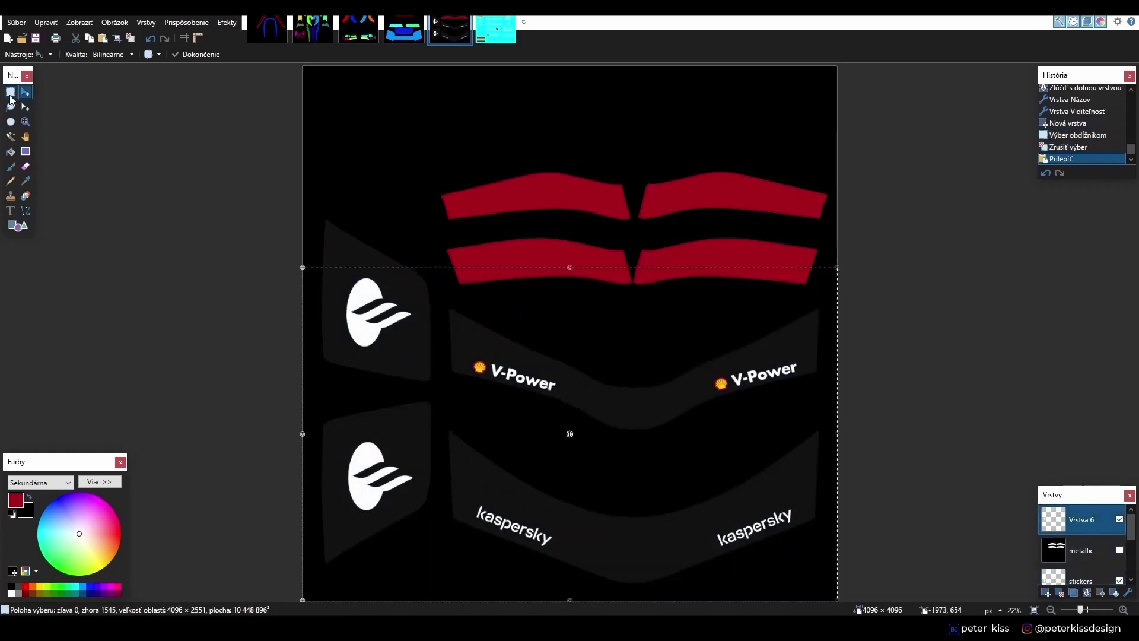
- Darken the pasted stickers to black with a Curves adjustment
{"action": "left_click", "coordinate": [186, 21]}
{"action": "left_click", "coordinate": [249, 499]}
{"action": "left_click_drag", "start_coordinate": [539, 368], "coordinate": [668, 391]}
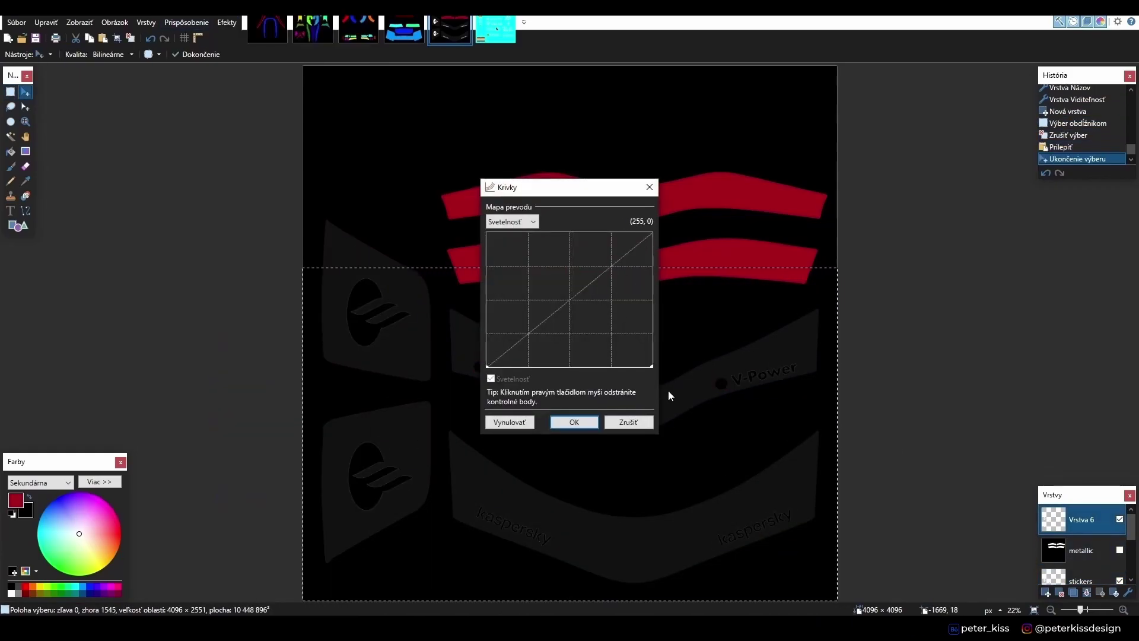
{"action": "key", "text": "Return"}
- Add a layer beneath the black stickers and fill it white
{"action": "left_click", "coordinate": [1047, 592]}
{"action": "left_click", "coordinate": [1114, 592]}
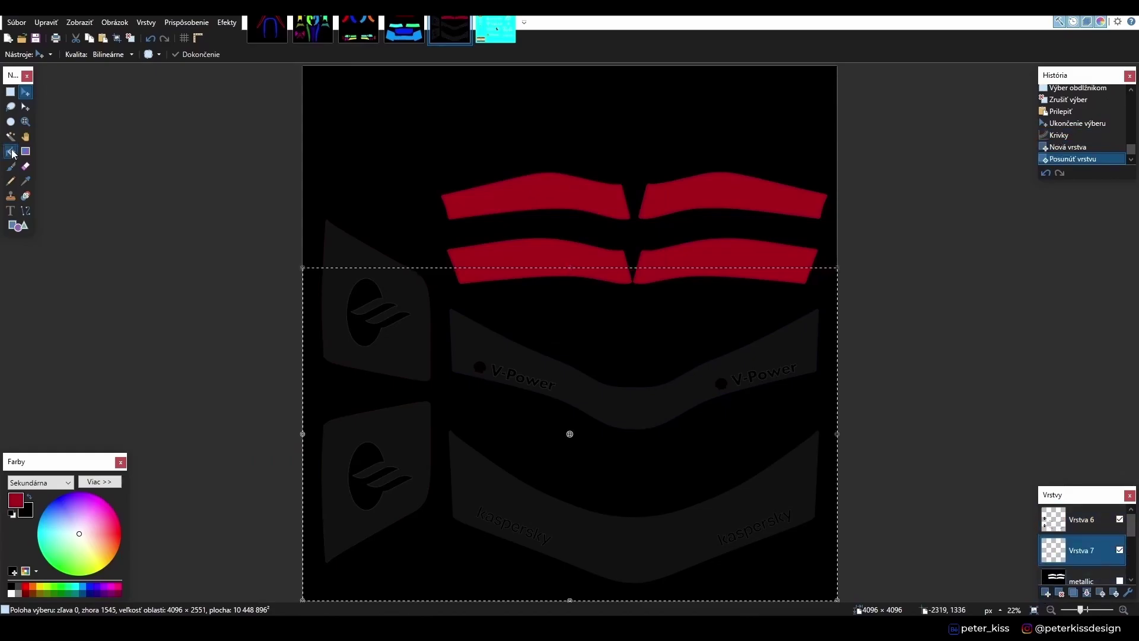
{"action": "key", "text": "f"}
{"action": "key", "text": "ctrl+d"}
{"action": "key", "text": "s"}
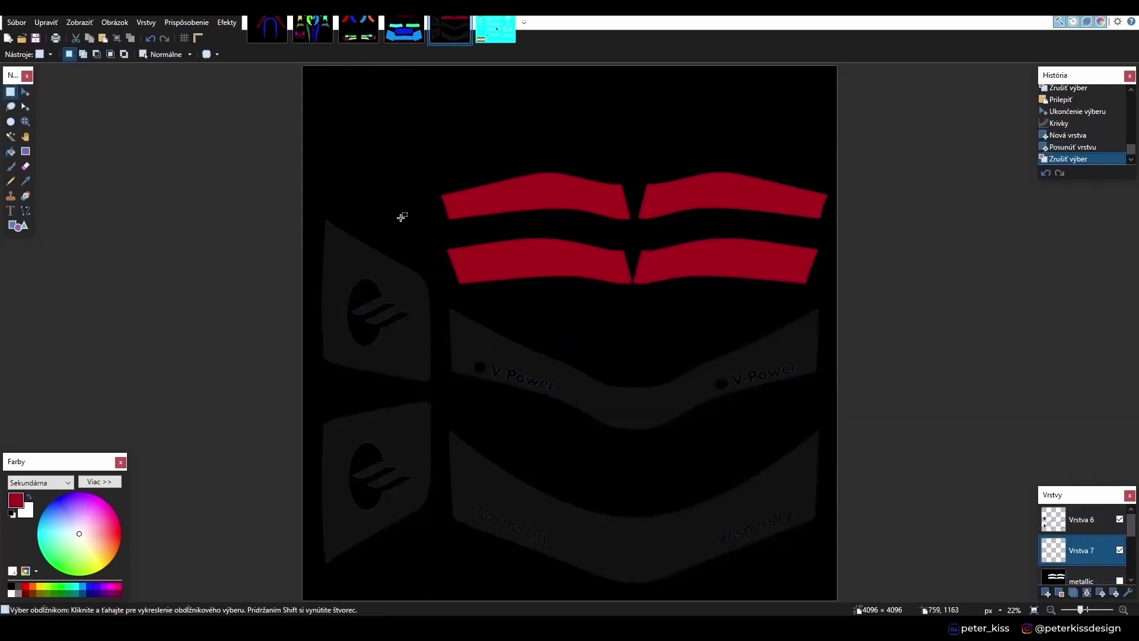
{"action": "left_click", "coordinate": [11, 151]}
{"action": "left_click", "coordinate": [420, 188]}
{"action": "key", "text": "s"}
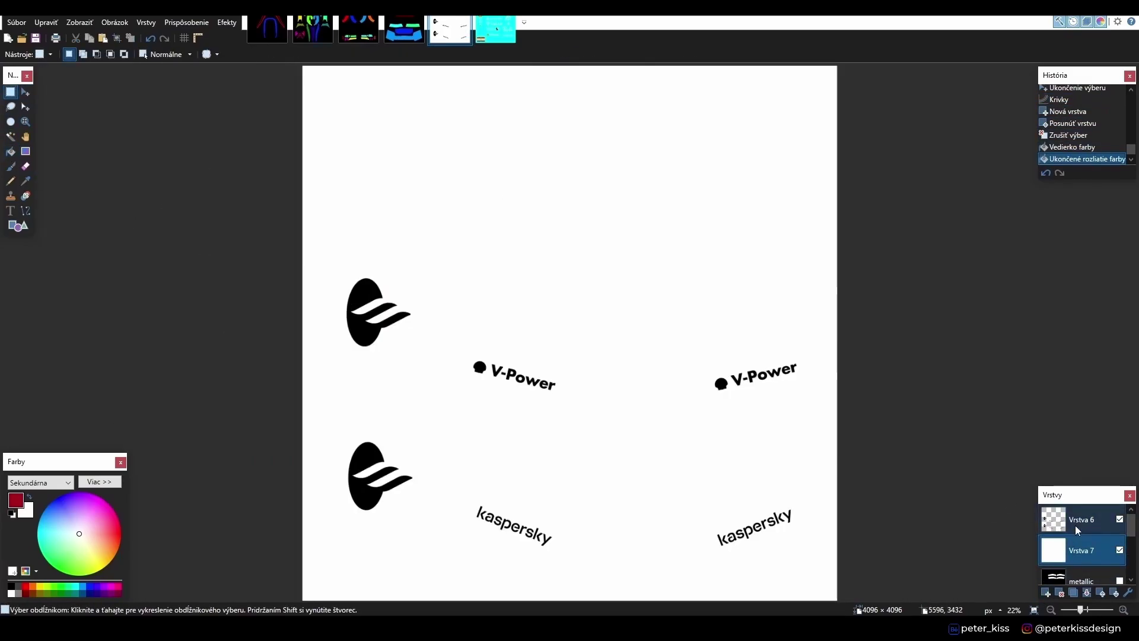
- Merge the stickers down onto the white layer, name it roughness, and hide it
{"action": "key", "text": "ctrl+m"}
{"action": "key", "text": "F4"}
{"action": "type", "text": "rough"}
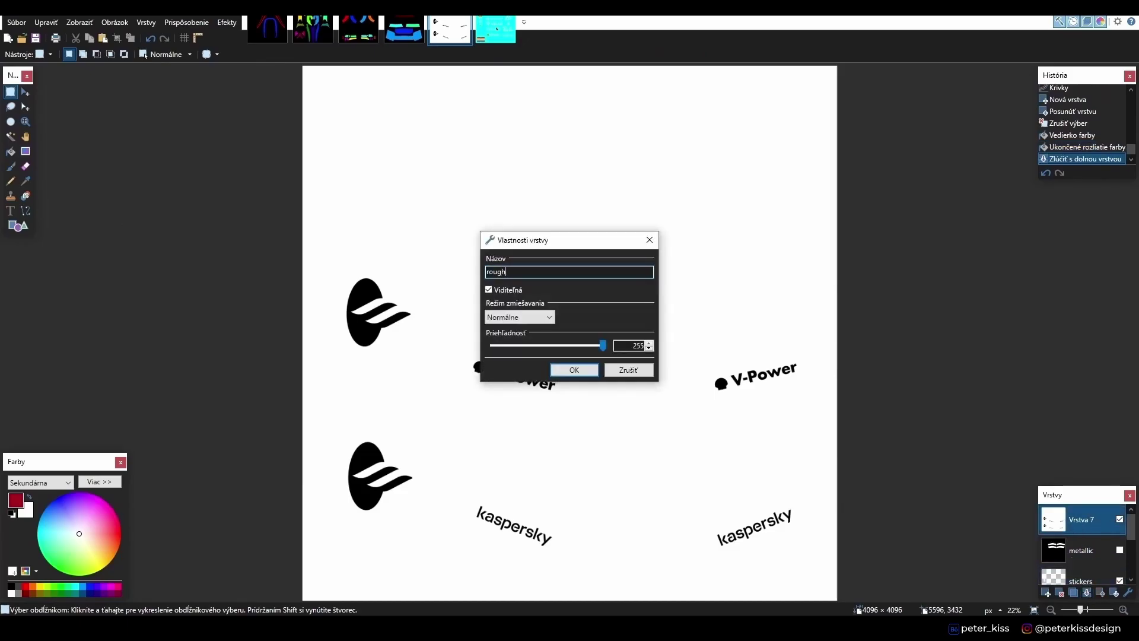
{"action": "left_click", "coordinate": [581, 371]}
{"action": "left_click", "coordinate": [1120, 519]}
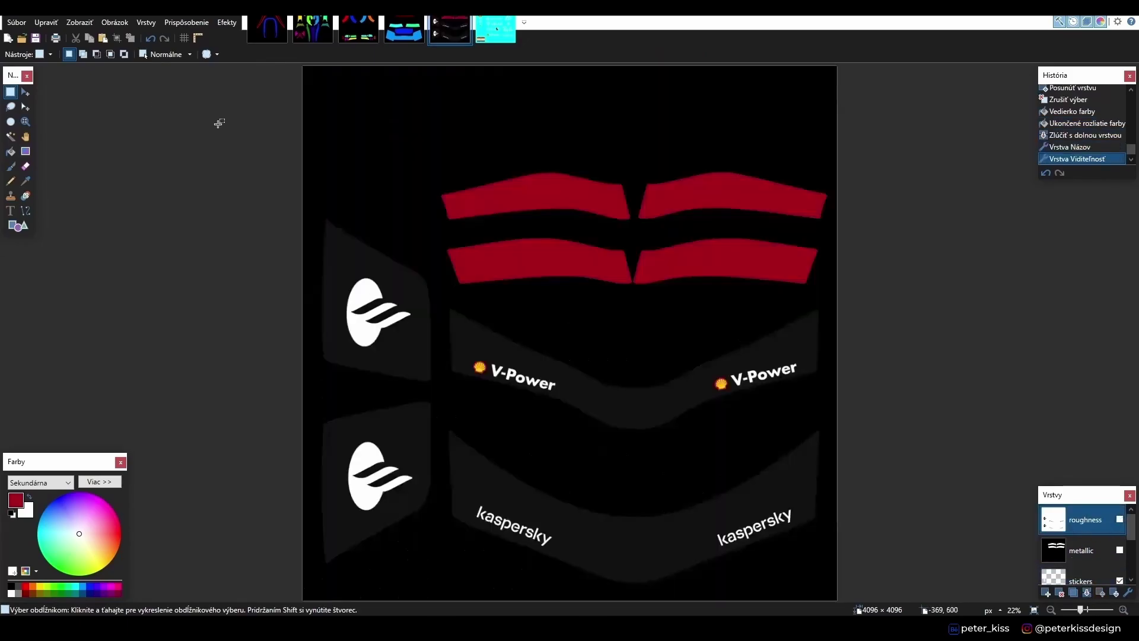
- Start a PNG Save As in the textures_finished > ferrari_tutorial folder
{"action": "key", "text": "ctrl+s"}
{"action": "key", "text": "Return"}
{"action": "left_click", "coordinate": [16, 24]}
{"action": "left_click", "coordinate": [89, 112]}
{"action": "left_click", "coordinate": [161, 275]}
{"action": "left_click", "coordinate": [164, 295]}
{"action": "left_click", "coordinate": [162, 259]}
{"action": "left_click", "coordinate": [227, 31]}
{"action": "double_click", "coordinate": [189, 104]}
{"action": "double_click", "coordinate": [399, 102]}
- Save the colour map as front_wing_ferrari_color.png, flattening the image
{"action": "left_click_drag", "start_coordinate": [160, 259], "coordinate": [122, 255]}
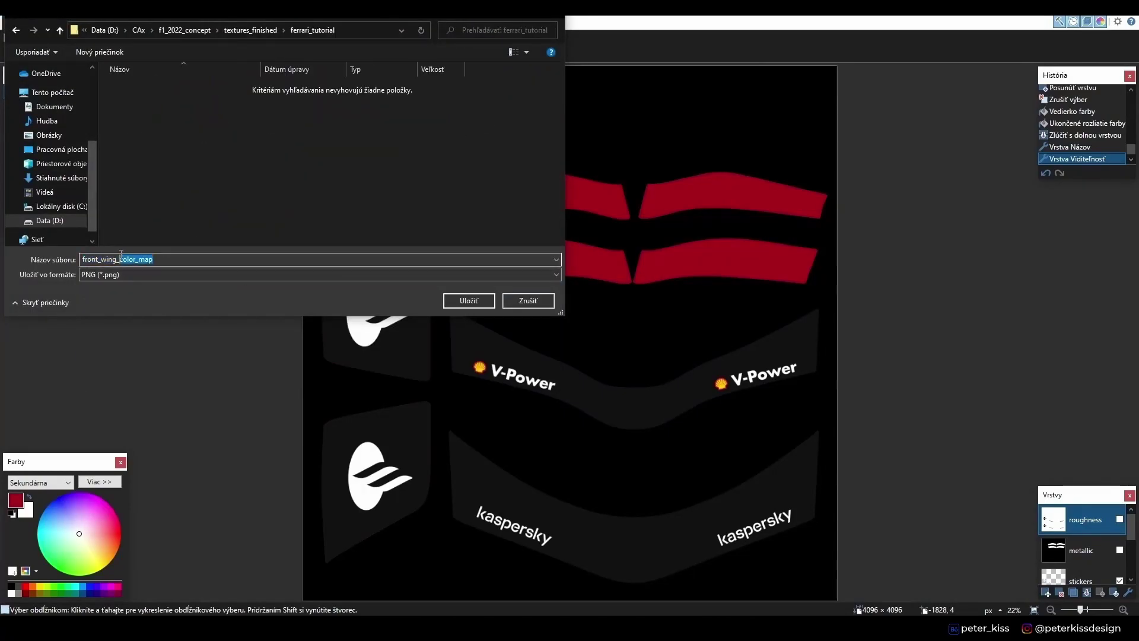
{"action": "left_click", "coordinate": [469, 300]}
{"action": "left_click", "coordinate": [492, 323]}
- Show the metallic layer and save it as front_wing_ferrari_metalness.png, flattened
{"action": "scroll", "coordinate": [1128, 530], "scroll_direction": "up", "scroll_amount": 3}
{"action": "left_click", "coordinate": [1120, 550]}
{"action": "left_click", "coordinate": [16, 24]}
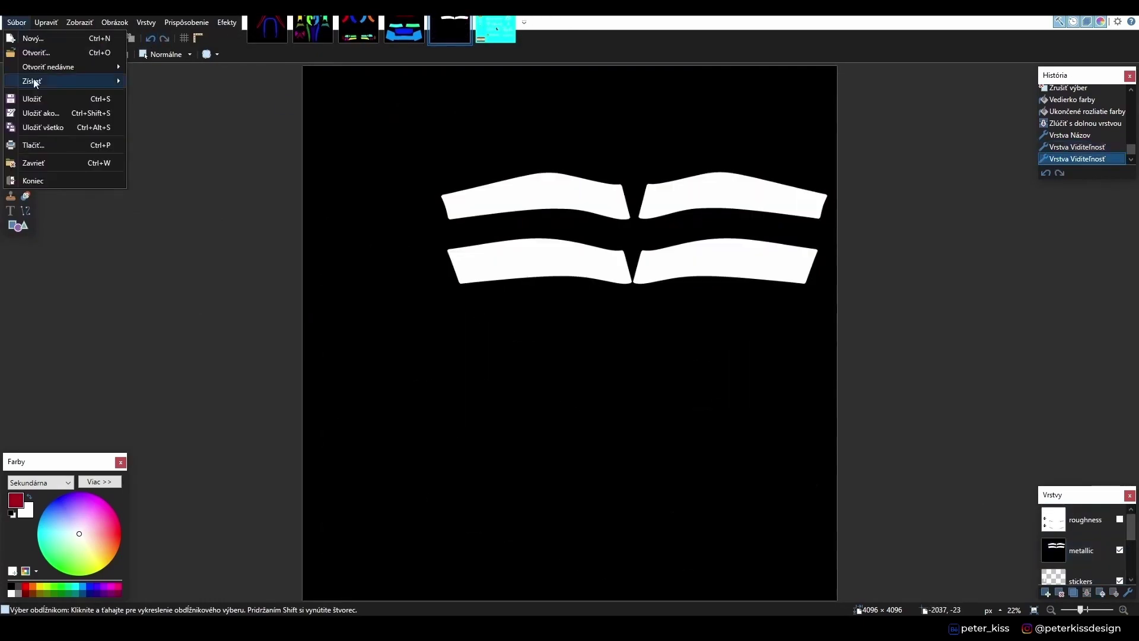
{"action": "left_click", "coordinate": [35, 112]}
{"action": "left_click_drag", "start_coordinate": [168, 262], "coordinate": [143, 257]}
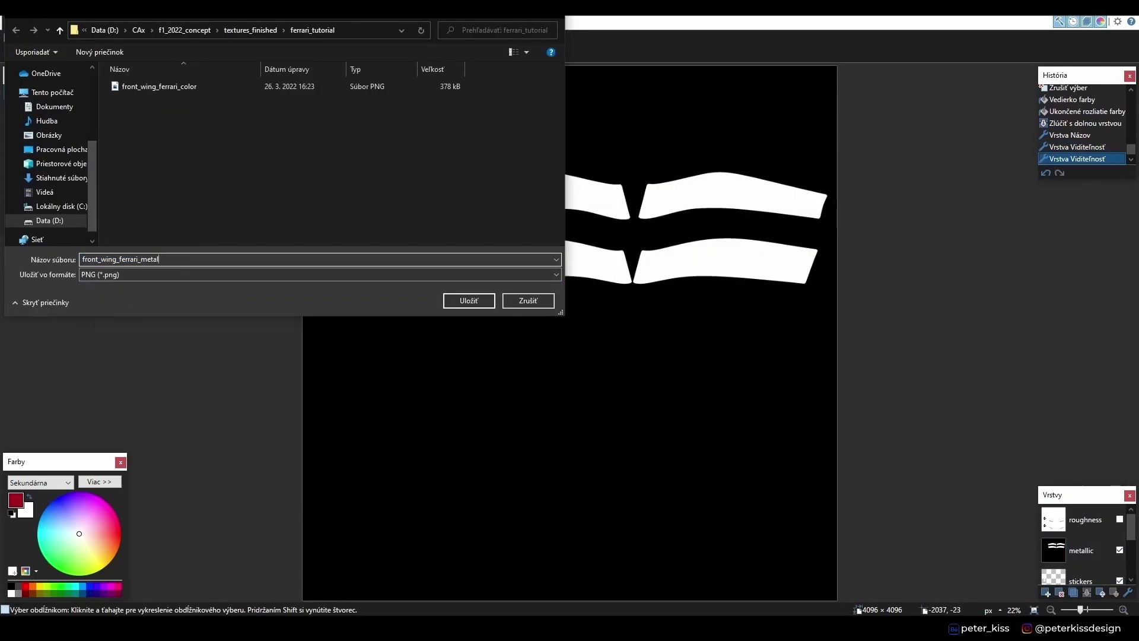
{"action": "left_click", "coordinate": [469, 300]}
{"action": "left_click", "coordinate": [383, 333]}
{"action": "left_click", "coordinate": [519, 328]}
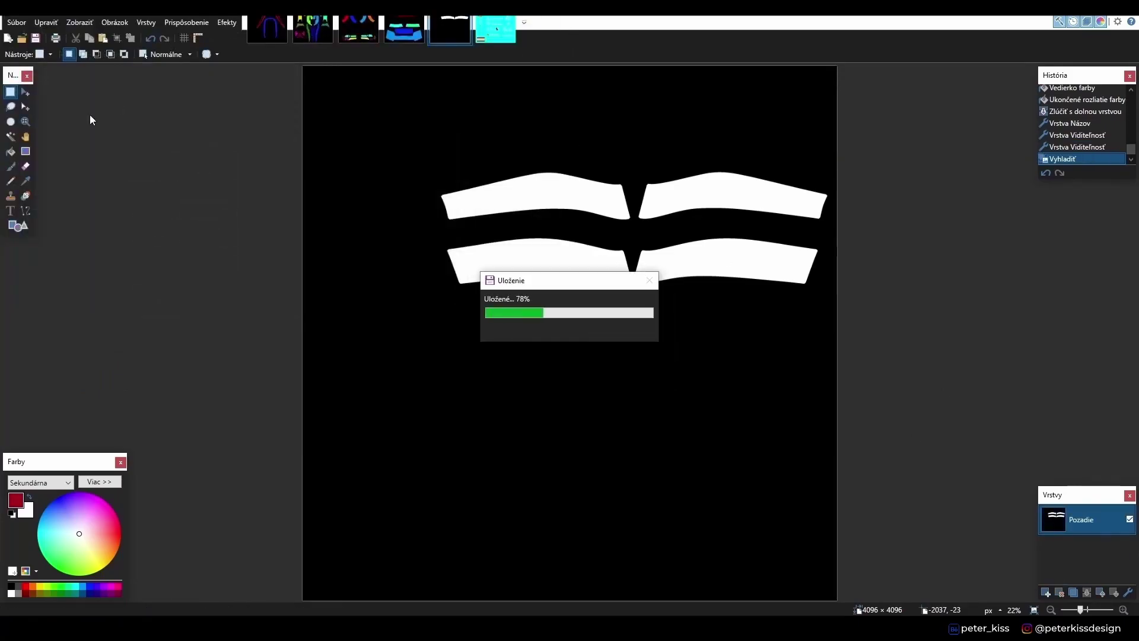
- Show the roughness layer and save it as front_wing_ferrari_roughness.png, flattened
{"action": "left_click", "coordinate": [1120, 520]}
{"action": "left_click", "coordinate": [16, 22]}
{"action": "left_click", "coordinate": [26, 104]}
{"action": "left_click_drag", "start_coordinate": [172, 259], "coordinate": [151, 259]}
{"action": "left_click", "coordinate": [122, 273]}
{"action": "left_click", "coordinate": [121, 357]}
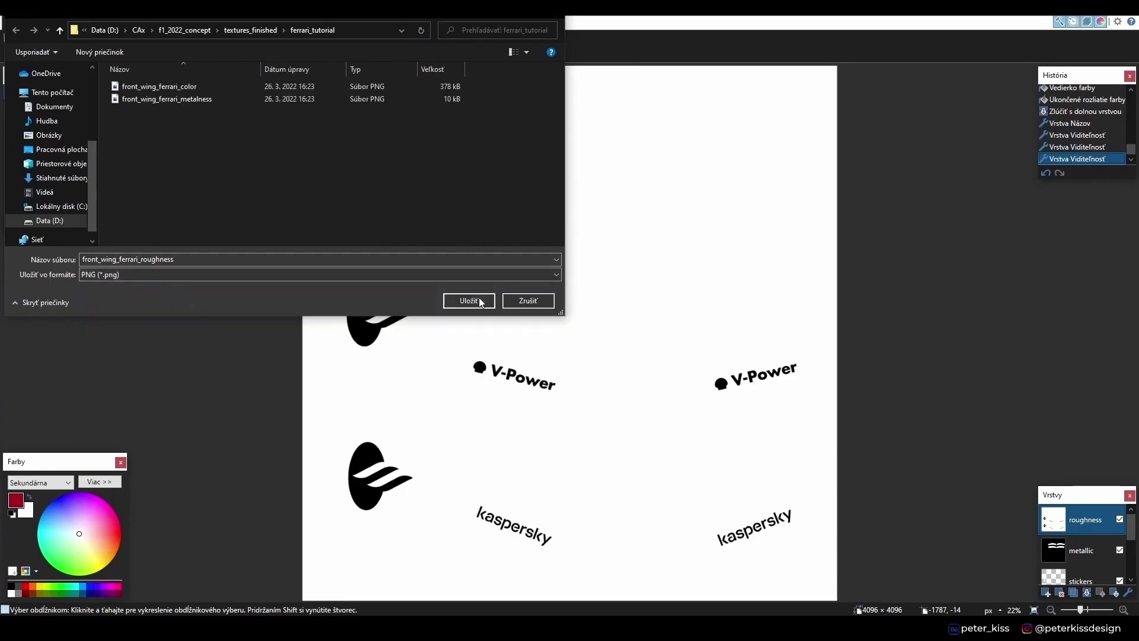
{"action": "left_click", "coordinate": [479, 300]}
{"action": "left_click", "coordinate": [382, 334]}
{"action": "left_click", "coordinate": [484, 340]}
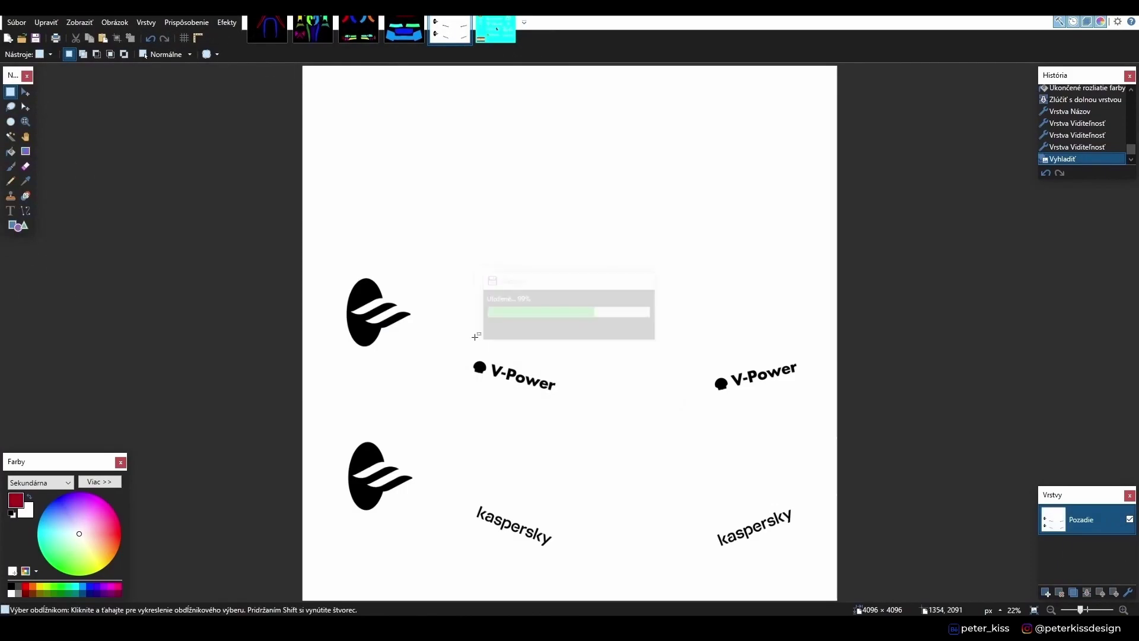
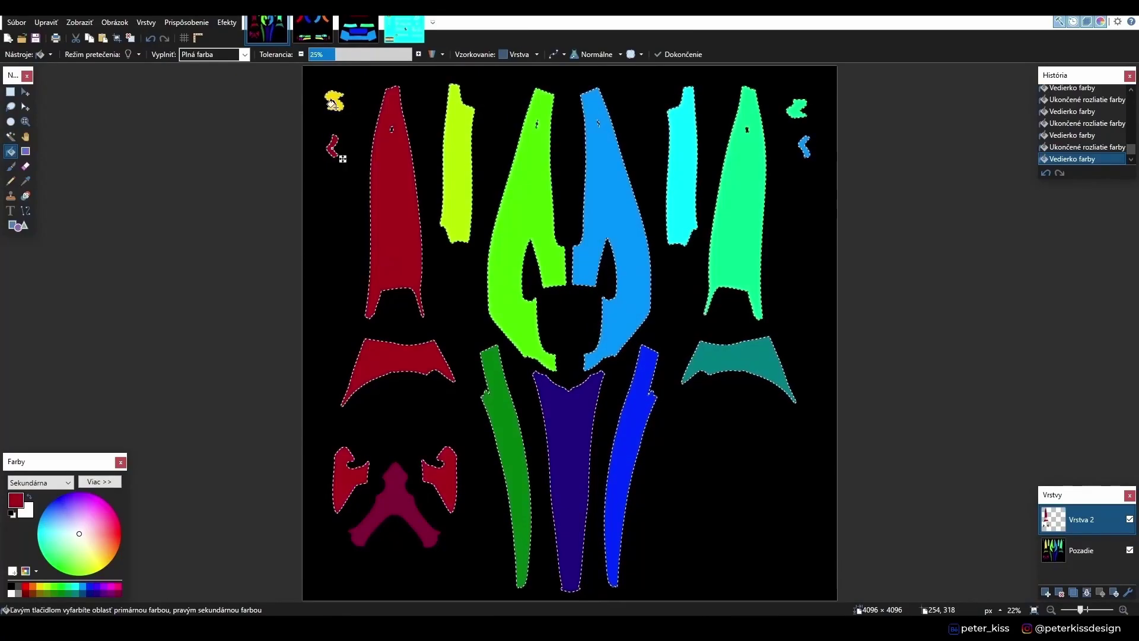
- Confirm the layer settings dialog with OK
{"action": "left_click", "coordinate": [574, 371]}
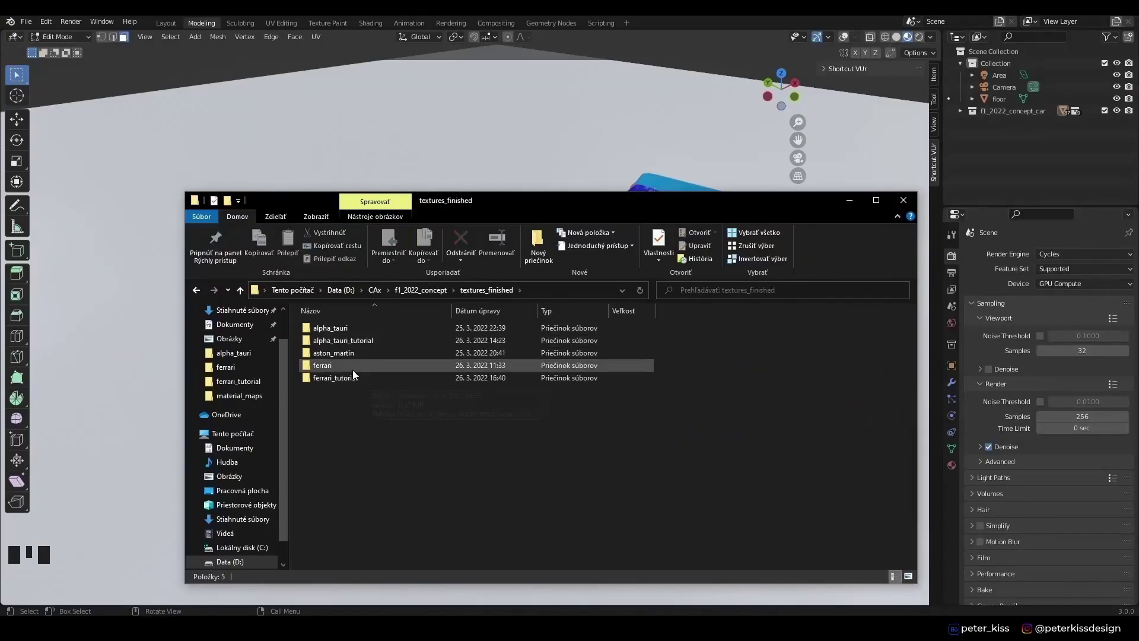
- Check the saved textures in the ferrari_tutorial folder, then return to Blender's Shading workspace
{"action": "double_click", "coordinate": [352, 364]}
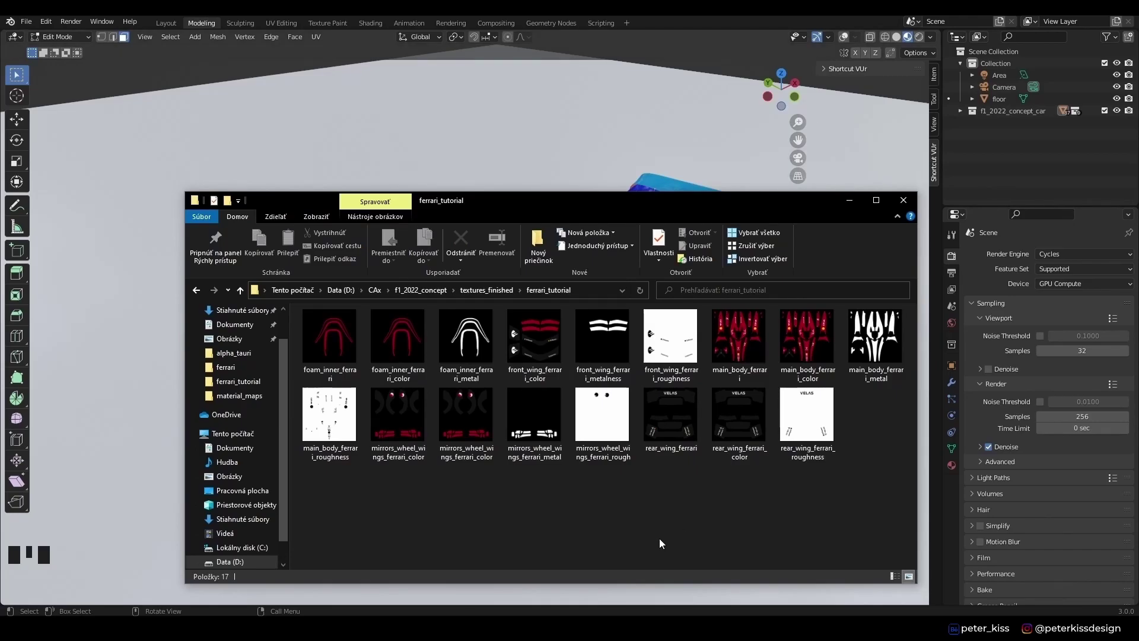
{"action": "left_click", "coordinate": [849, 202]}
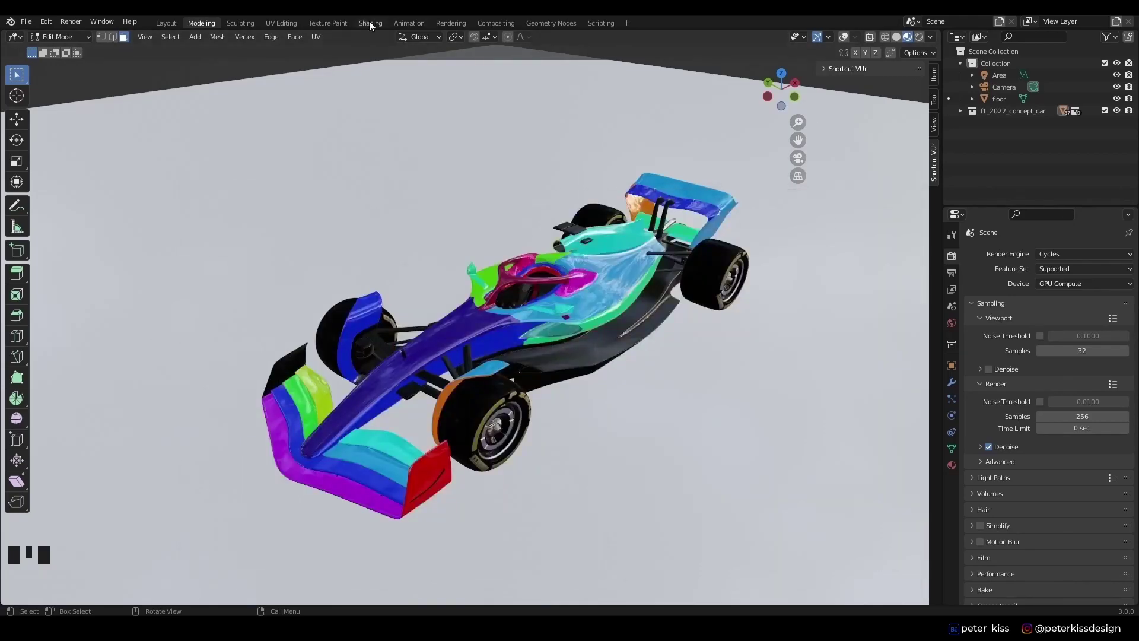
{"action": "left_click", "coordinate": [371, 24]}
- In Material Preview, swap Main_body's Image Texture to main_body_ferrari_color.png from ferrari_tutorial
{"action": "left_click", "coordinate": [907, 38]}
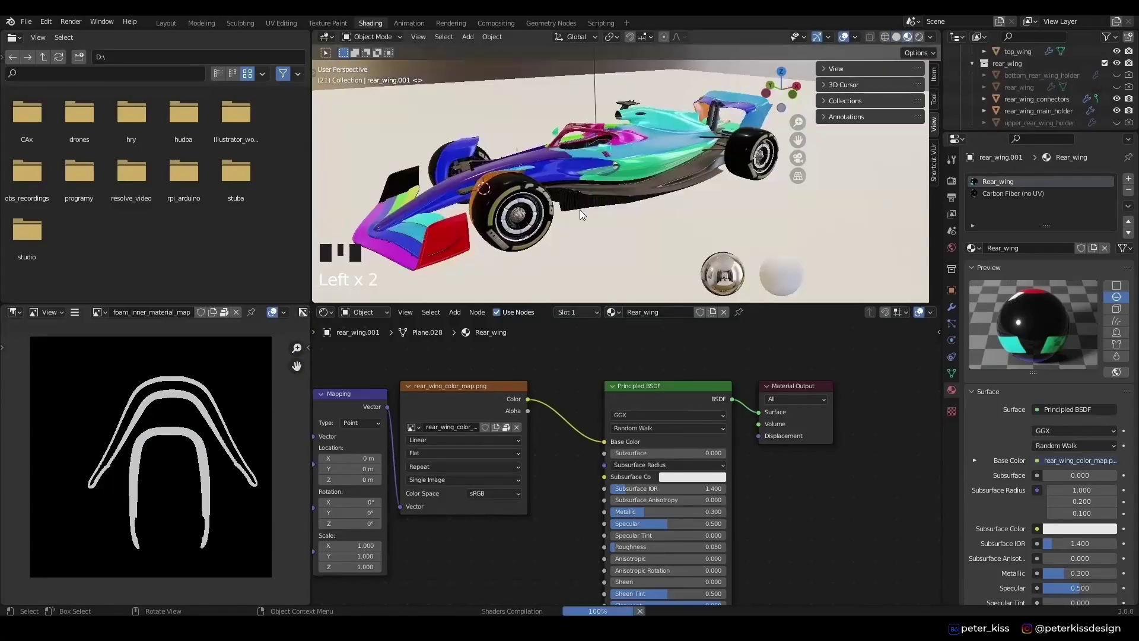
{"action": "left_click", "coordinate": [447, 194]}
{"action": "middle_click_drag", "start_coordinate": [451, 196], "coordinate": [444, 212]}
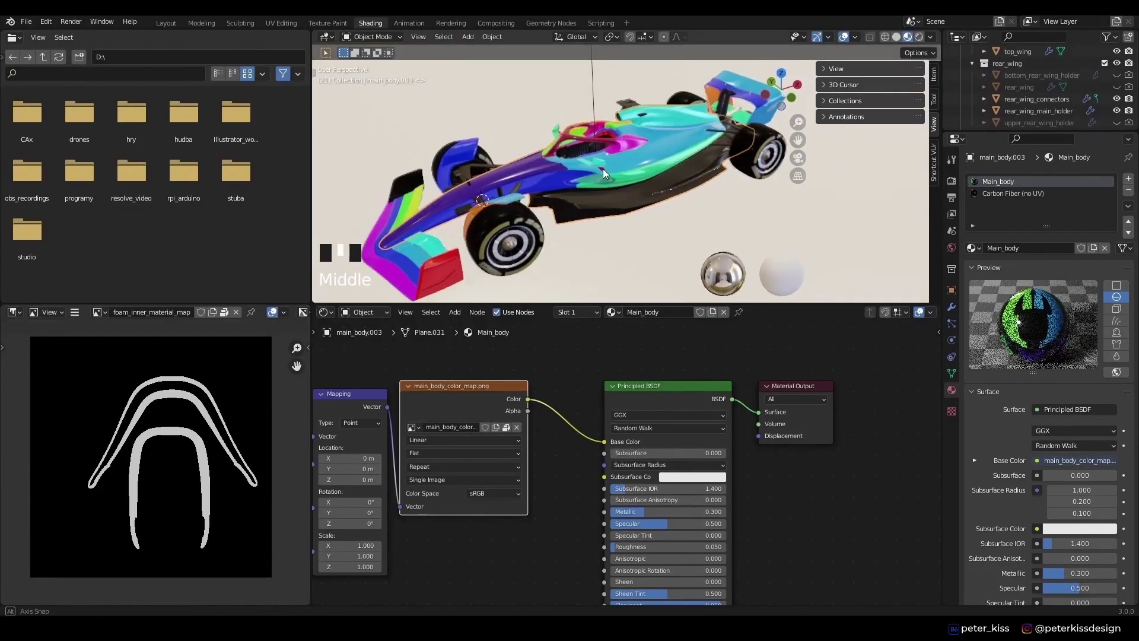
{"action": "scroll", "coordinate": [547, 444], "scroll_direction": "up", "scroll_amount": 1}
{"action": "middle_click_drag", "start_coordinate": [546, 443], "coordinate": [669, 442]}
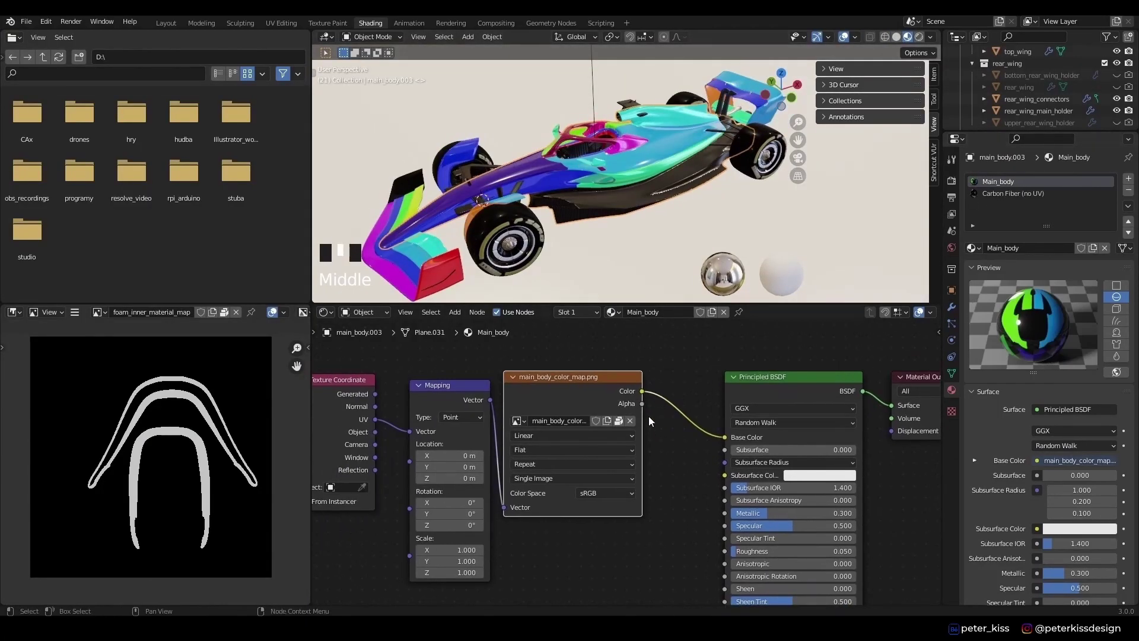
{"action": "left_click", "coordinate": [630, 420]}
{"action": "left_click", "coordinate": [615, 422]}
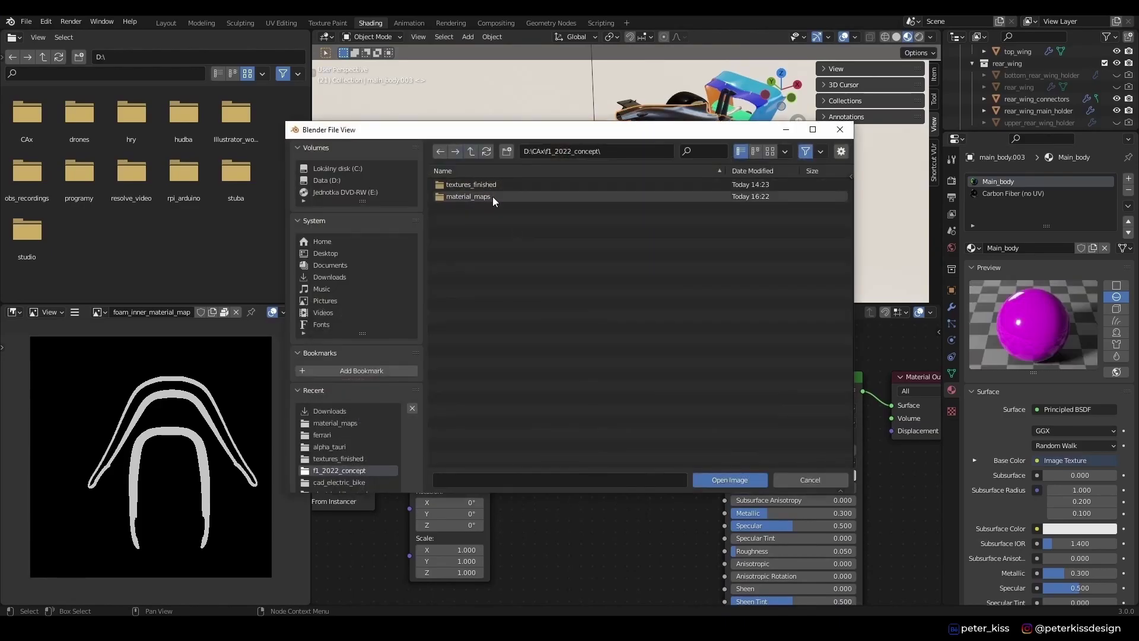
{"action": "double_click", "coordinate": [496, 187]}
{"action": "double_click", "coordinate": [479, 180]}
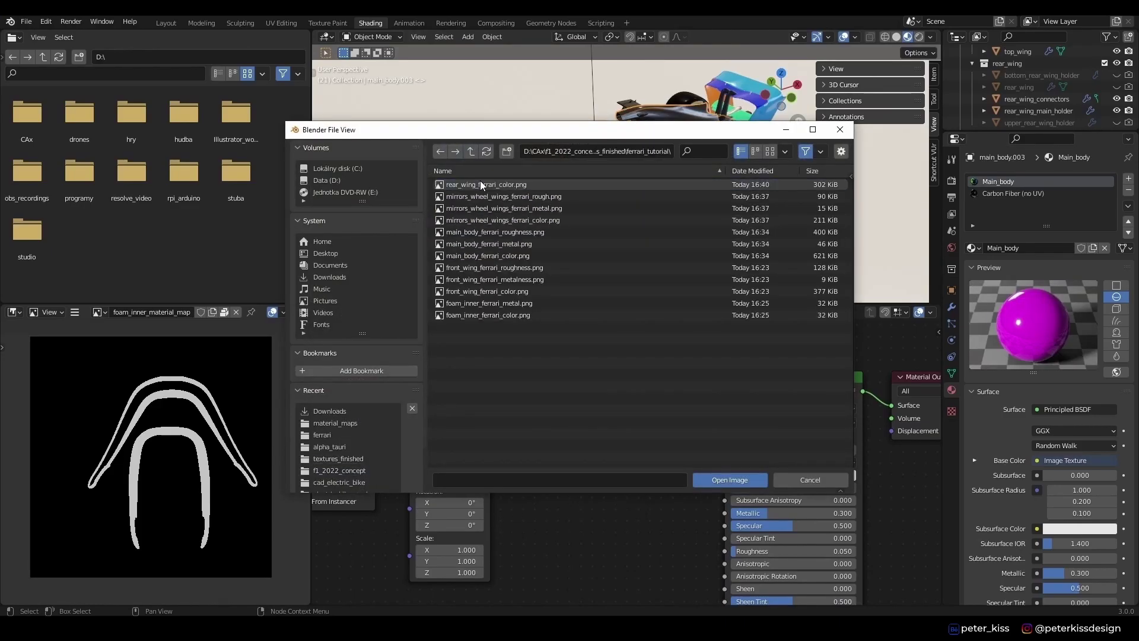
{"action": "double_click", "coordinate": [529, 257]}
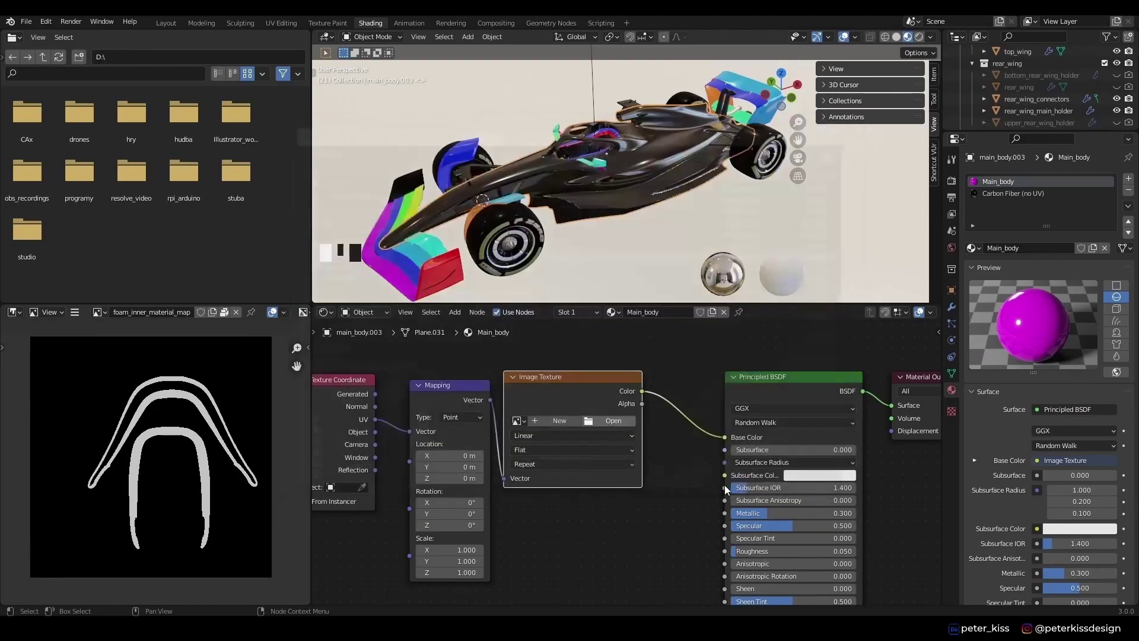
{"action": "mouse_move", "coordinate": [586, 194]}
{"action": "middle_mouse_down"}
{"action": "mouse_move", "coordinate": [678, 182]}
{"action": "mouse_move", "coordinate": [596, 202]}
{"action": "middle_mouse_up"}
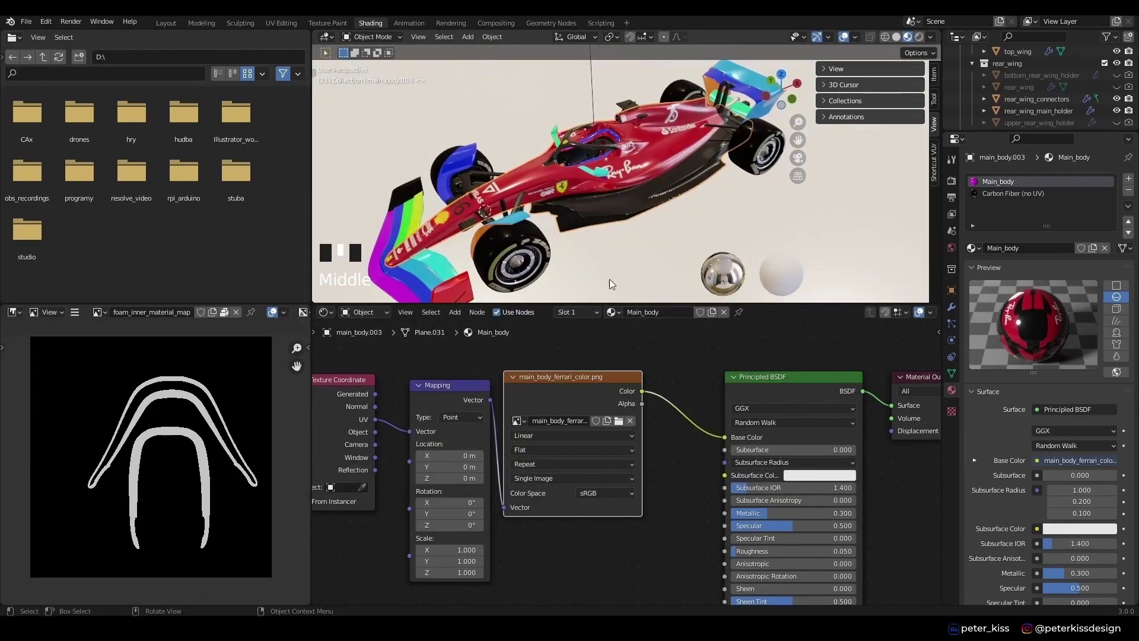
{"action": "scroll", "coordinate": [557, 339], "scroll_direction": "down", "scroll_amount": 2}
- Paste an Image Texture node fed by the Mapping vector and shift the shader nodes right
{"action": "key", "text": "ctrl+v"}
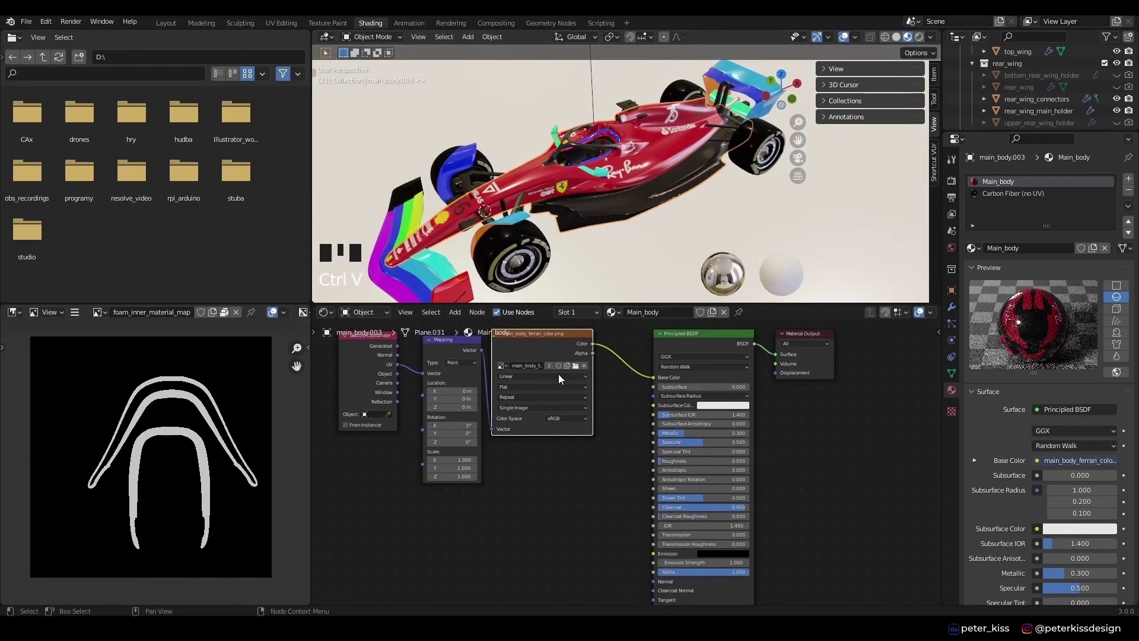
{"action": "left_click_drag", "start_coordinate": [506, 560], "coordinate": [486, 400]}
{"action": "left_click_drag", "start_coordinate": [480, 350], "coordinate": [482, 351]}
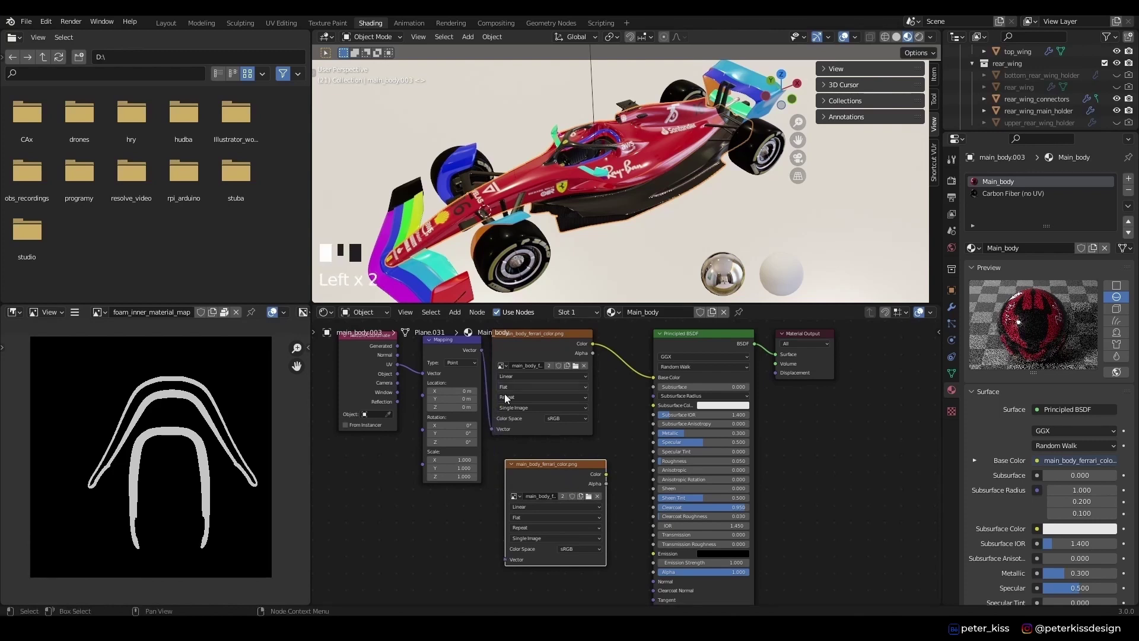
{"action": "left_click_drag", "start_coordinate": [500, 533], "coordinate": [505, 560]}
{"action": "scroll", "coordinate": [746, 458], "scroll_direction": "down", "scroll_amount": 4}
{"action": "left_click_drag", "start_coordinate": [794, 355], "coordinate": [652, 573]}
{"action": "left_click_drag", "start_coordinate": [677, 367], "coordinate": [814, 361]}
{"action": "left_click", "coordinate": [543, 361]}
- Add a ColorRamp node beside the image texture nodes
{"action": "left_click", "coordinate": [455, 312]}
{"action": "left_click", "coordinate": [502, 326]}
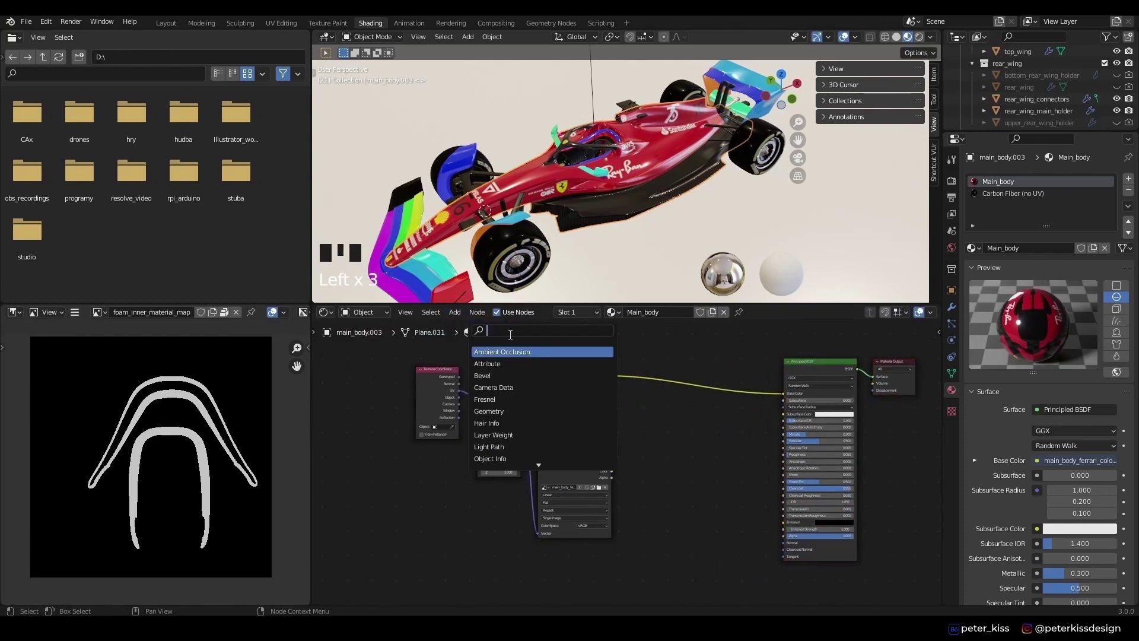
{"action": "key", "text": "Return"}
{"action": "left_click", "coordinate": [686, 472]}
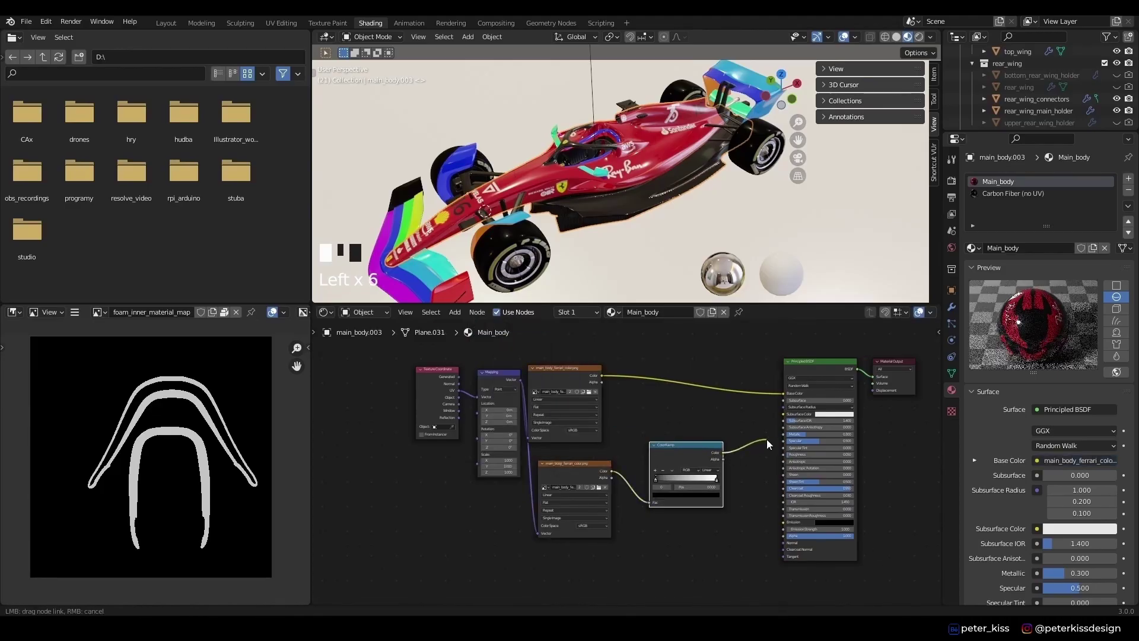
- Load main_body_ferrari_metal.png as the metallic map and slide a ramp stop to tune contrast
{"action": "left_click", "coordinate": [604, 487]}
{"action": "left_click", "coordinate": [493, 184]}
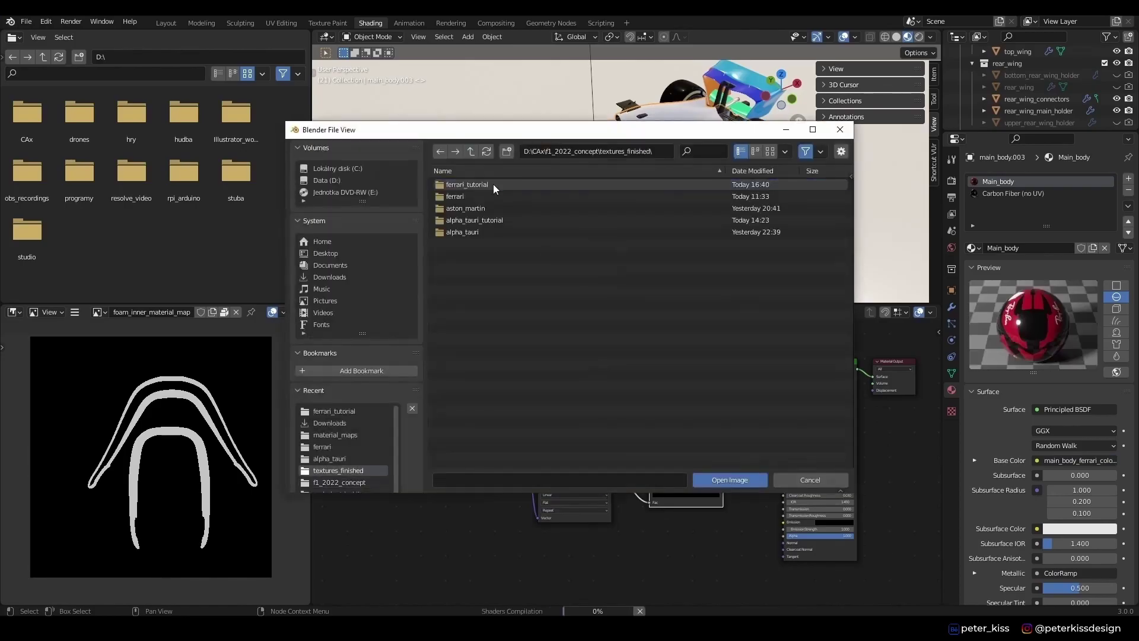
{"action": "left_click", "coordinate": [482, 186]}
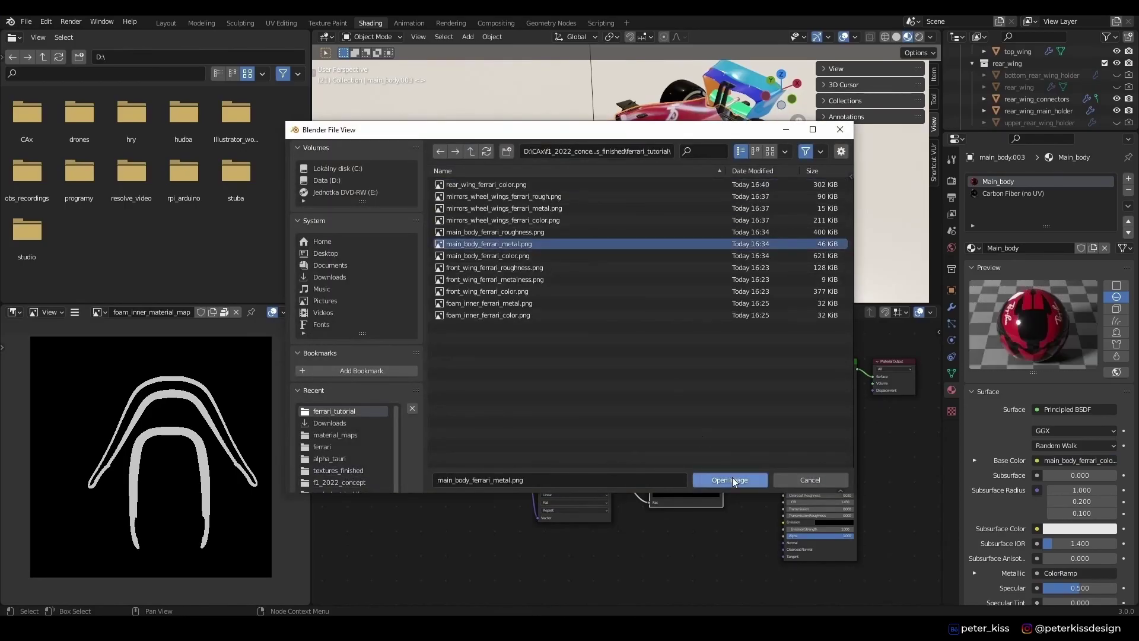
{"action": "left_click", "coordinate": [732, 479]}
{"action": "scroll", "coordinate": [750, 524], "scroll_direction": "up", "scroll_amount": 3}
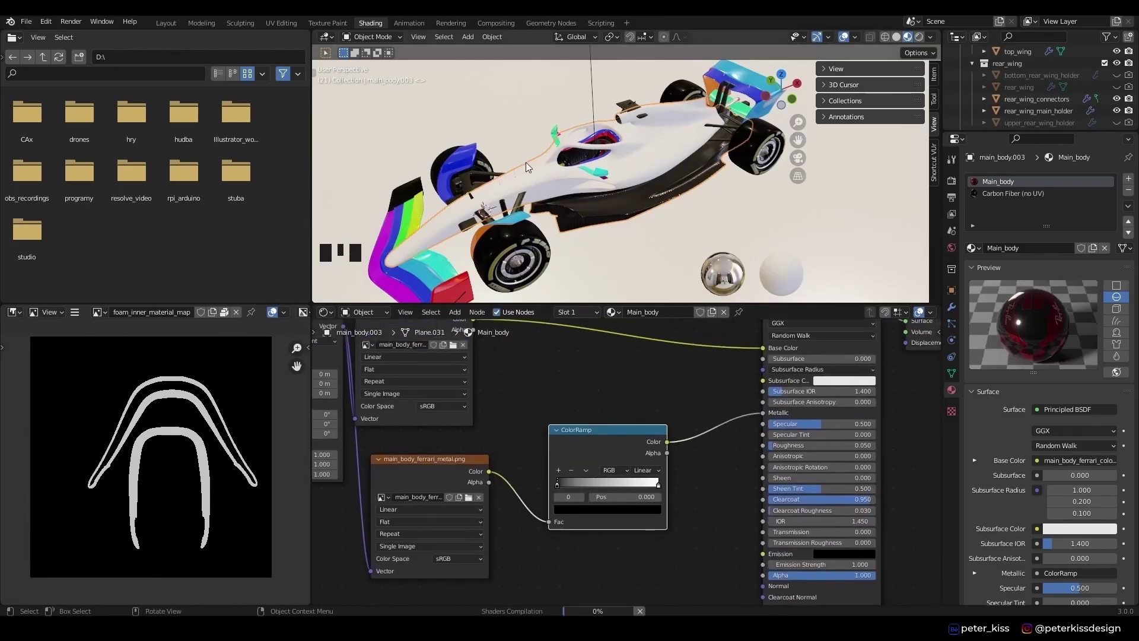
{"action": "scroll", "coordinate": [526, 162], "scroll_direction": "up", "scroll_amount": 2}
{"action": "middle_click_drag", "start_coordinate": [575, 237], "coordinate": [624, 211]}
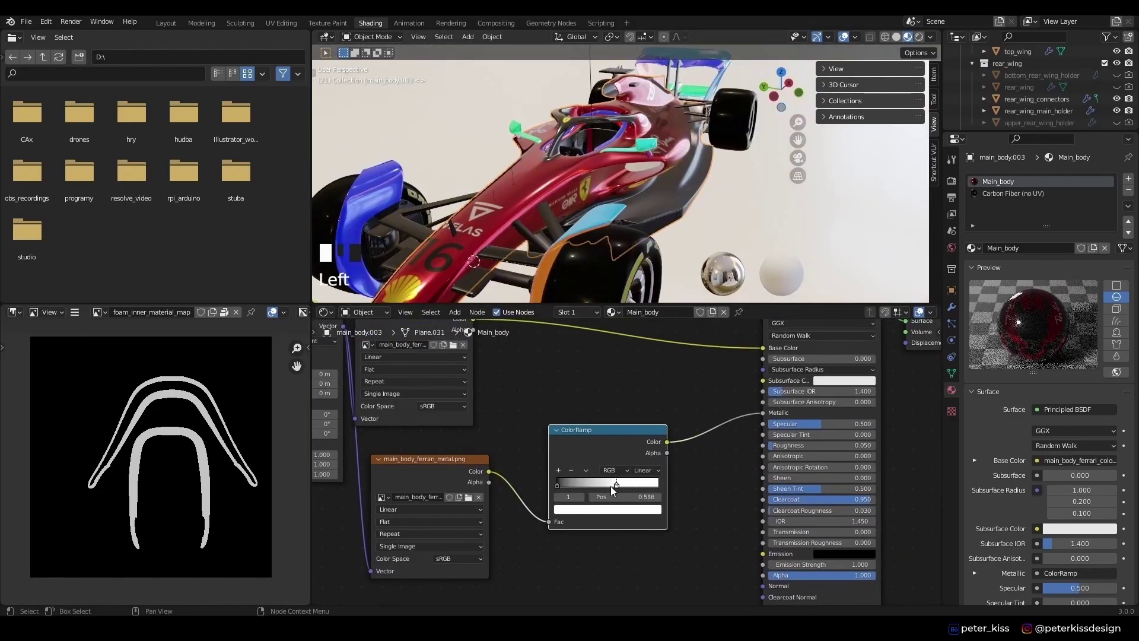
{"action": "left_click_drag", "start_coordinate": [557, 485], "coordinate": [641, 486]}
{"action": "scroll", "coordinate": [567, 241], "scroll_direction": "down", "scroll_amount": 3}
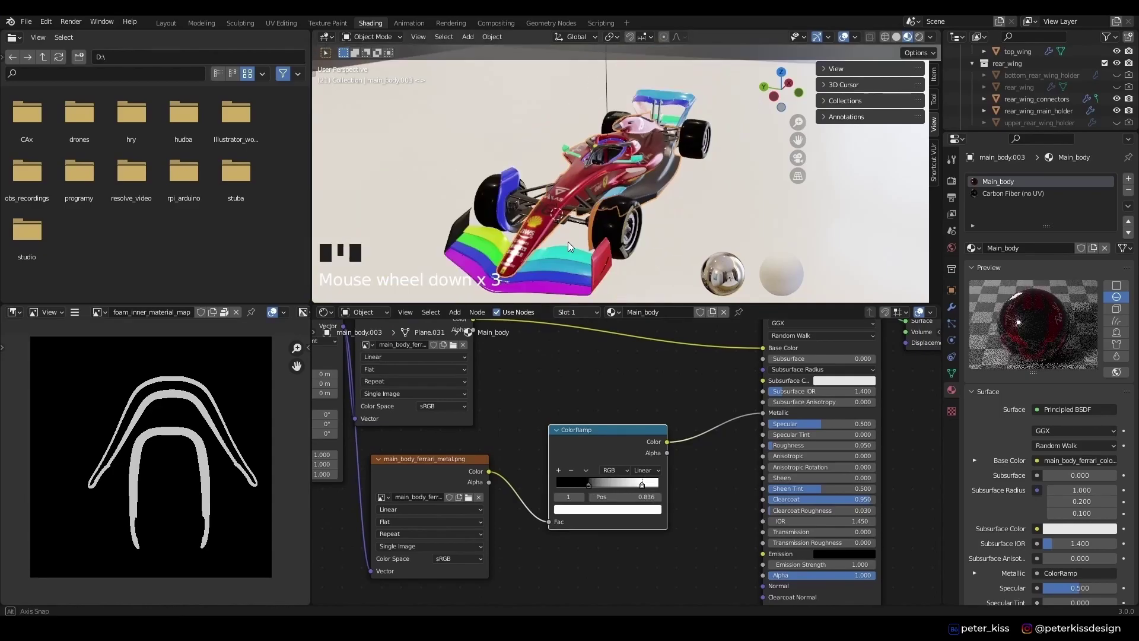
{"action": "middle_click_drag", "start_coordinate": [568, 241], "coordinate": [619, 374]}
{"action": "scroll", "coordinate": [620, 374], "scroll_direction": "down", "scroll_amount": 4}
- Duplicate the metal texture and ColorRamp pair below the originals
{"action": "left_click", "coordinate": [557, 423]}
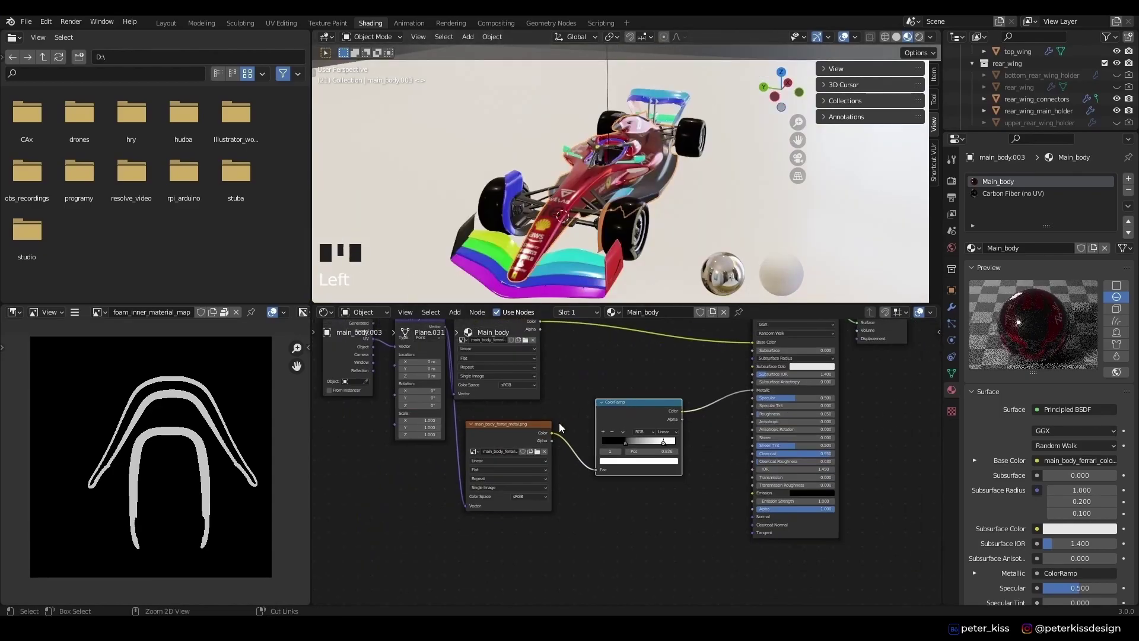
{"action": "left_click_drag", "start_coordinate": [646, 514], "coordinate": [522, 406]}
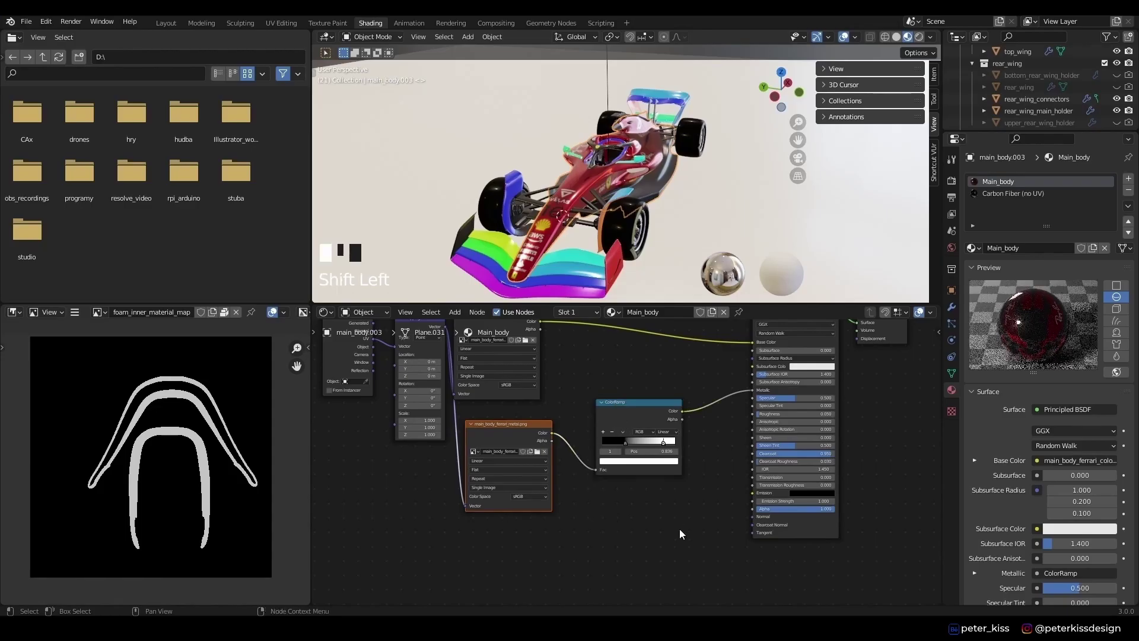
{"action": "left_click_drag", "start_coordinate": [665, 535], "coordinate": [525, 422], "text": "shift"}
{"action": "left_click_drag", "start_coordinate": [631, 373], "coordinate": [635, 468]}
- Replace the copied node's image with main_body_ferrari_roughness.png
{"action": "left_click", "coordinate": [537, 515]}
{"action": "left_click", "coordinate": [527, 515]}
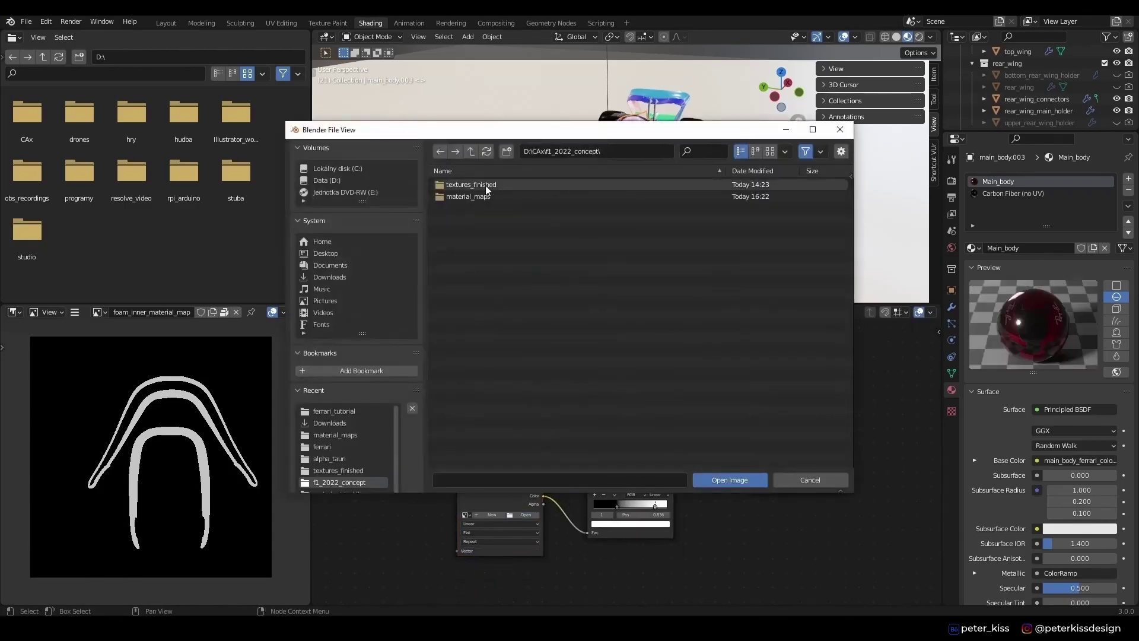
{"action": "double_click", "coordinate": [486, 185]}
{"action": "double_click", "coordinate": [474, 183]}
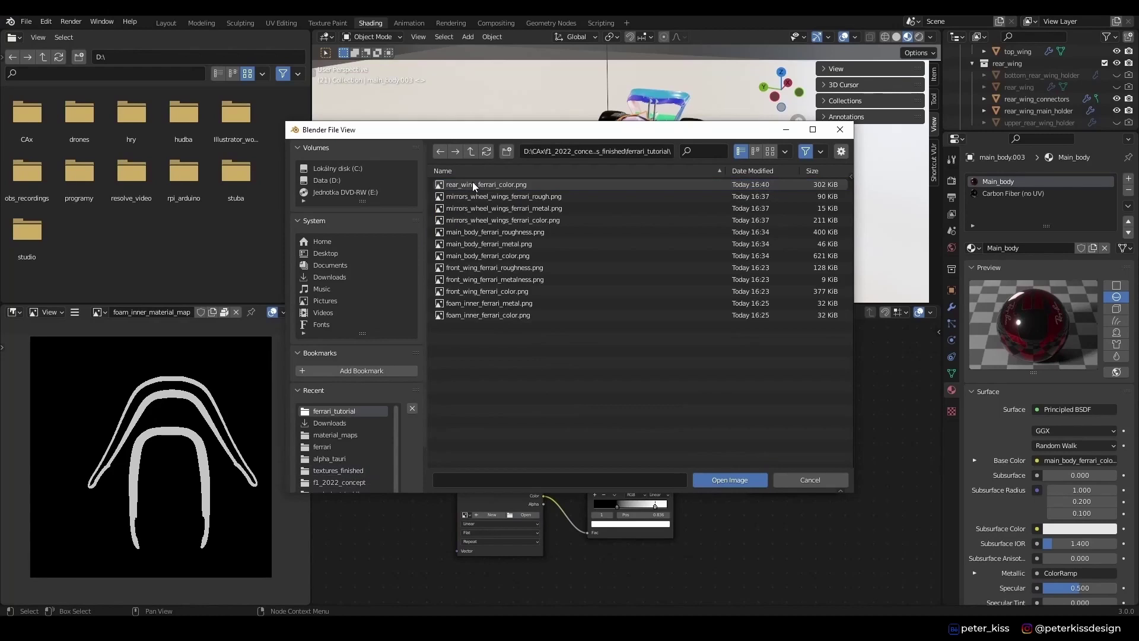
{"action": "left_click", "coordinate": [546, 233]}
{"action": "left_click", "coordinate": [728, 480]}
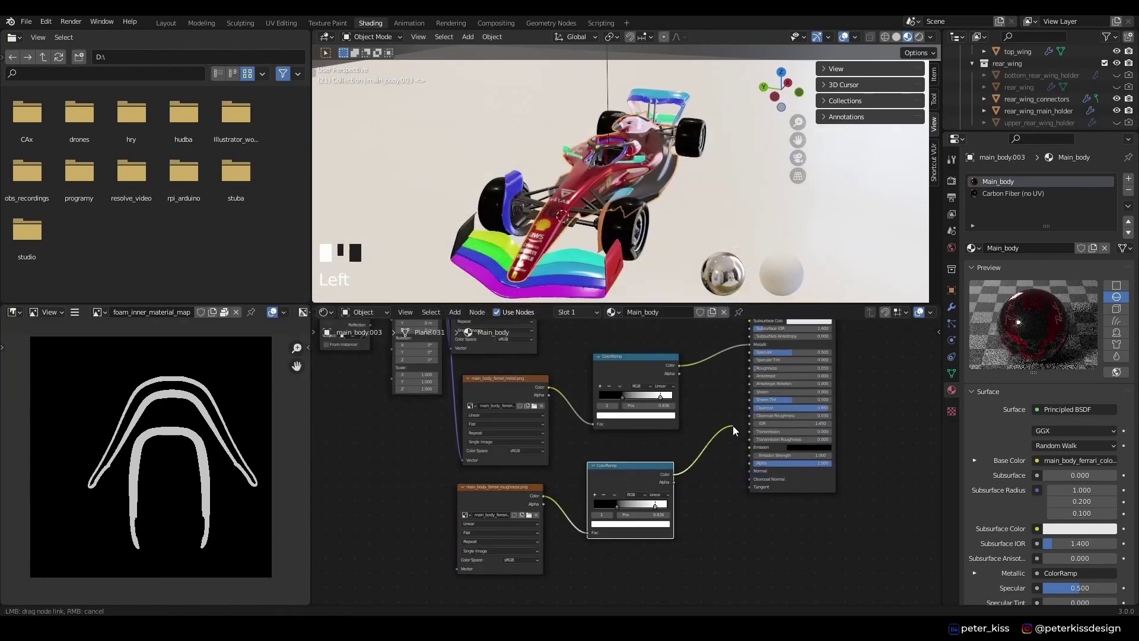
- Feed the ramp into Roughness, route the Mapping vector to the texture, and inspect the car
{"action": "left_click_drag", "start_coordinate": [746, 379], "coordinate": [749, 369]}
{"action": "key", "text": "Home"}
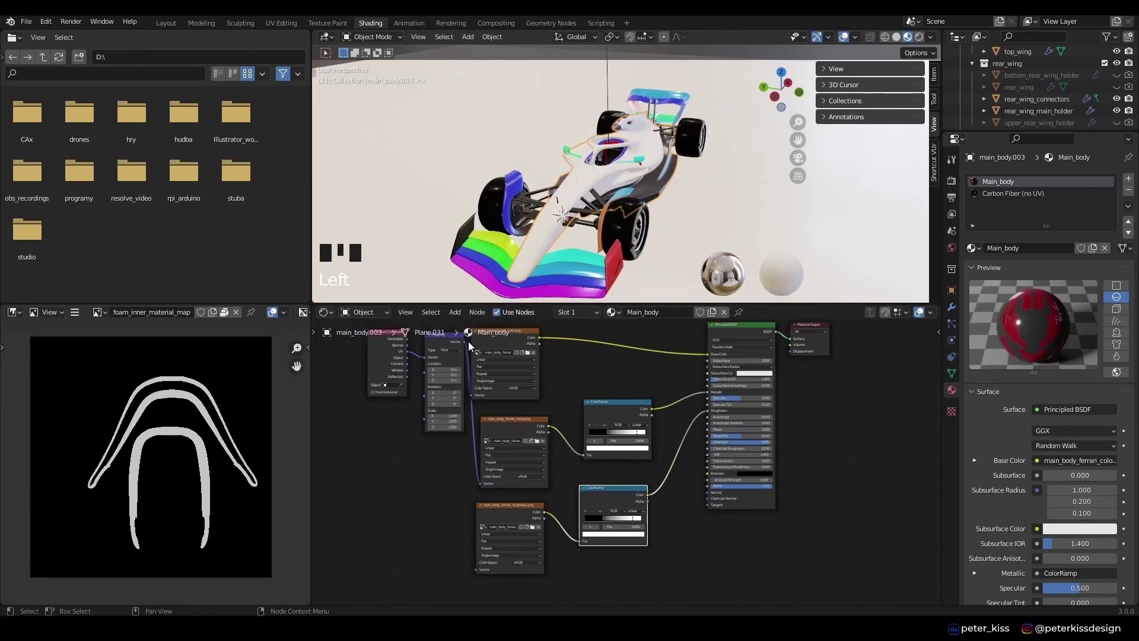
{"action": "left_click_drag", "start_coordinate": [464, 342], "coordinate": [477, 570]}
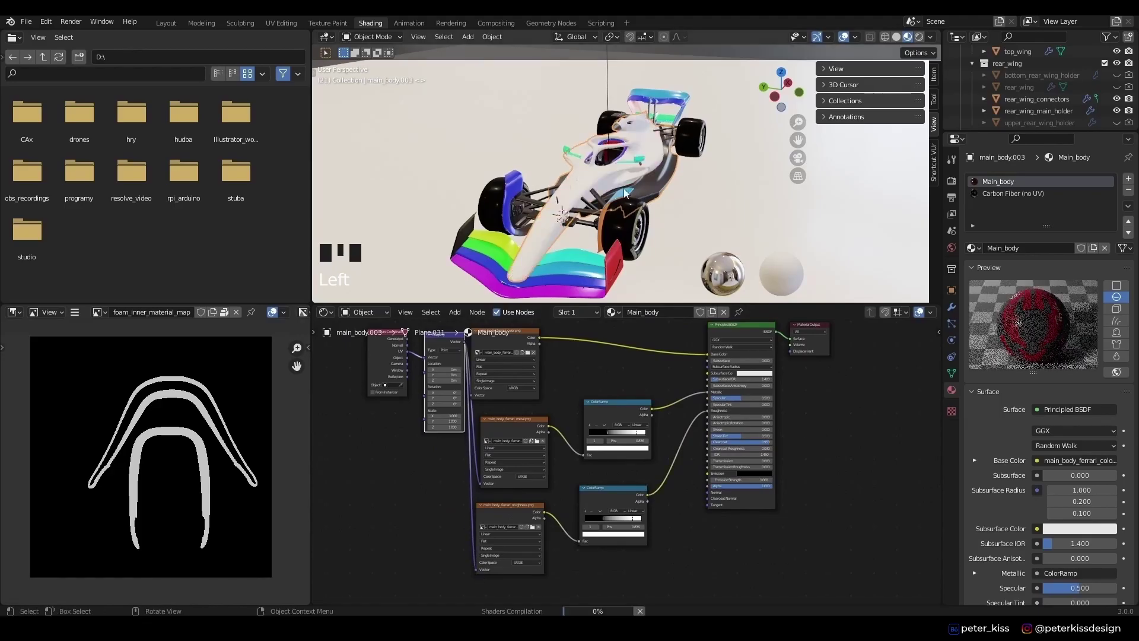
{"action": "middle_click_drag", "start_coordinate": [630, 183], "coordinate": [635, 136]}
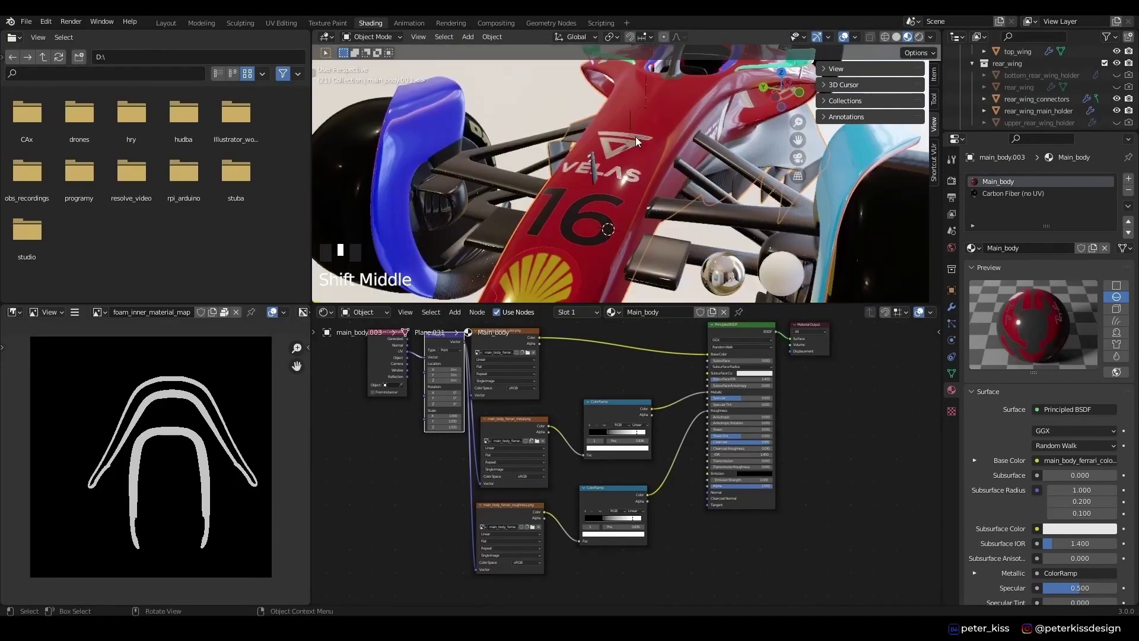
{"action": "scroll", "coordinate": [620, 209], "scroll_direction": "up", "scroll_amount": 2}
{"action": "mouse_move", "coordinate": [620, 209]}
{"action": "middle_mouse_down"}
{"action": "mouse_move", "coordinate": [643, 195]}
{"action": "mouse_move", "coordinate": [577, 161]}
{"action": "mouse_move", "coordinate": [628, 202]}
{"action": "mouse_move", "coordinate": [596, 238]}
{"action": "mouse_move", "coordinate": [600, 209]}
{"action": "middle_mouse_up"}
{"action": "scroll", "coordinate": [627, 199], "scroll_direction": "down", "scroll_amount": 4}
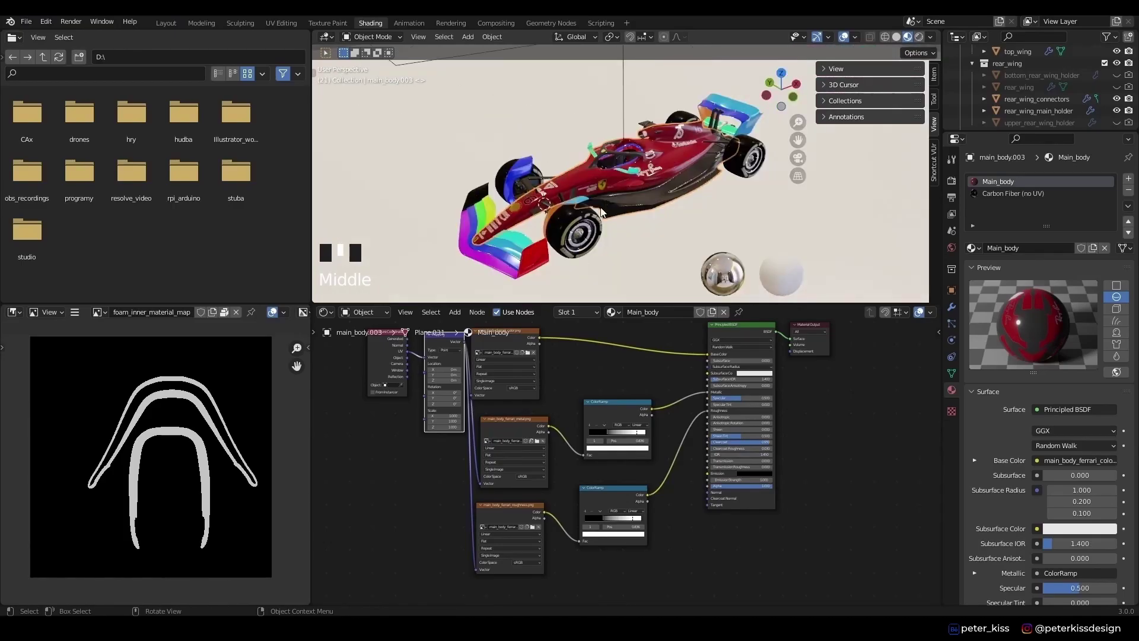
- Select the front wing and load front_wing_ferrari_color.png as its colour map
{"action": "left_click", "coordinate": [521, 259]}
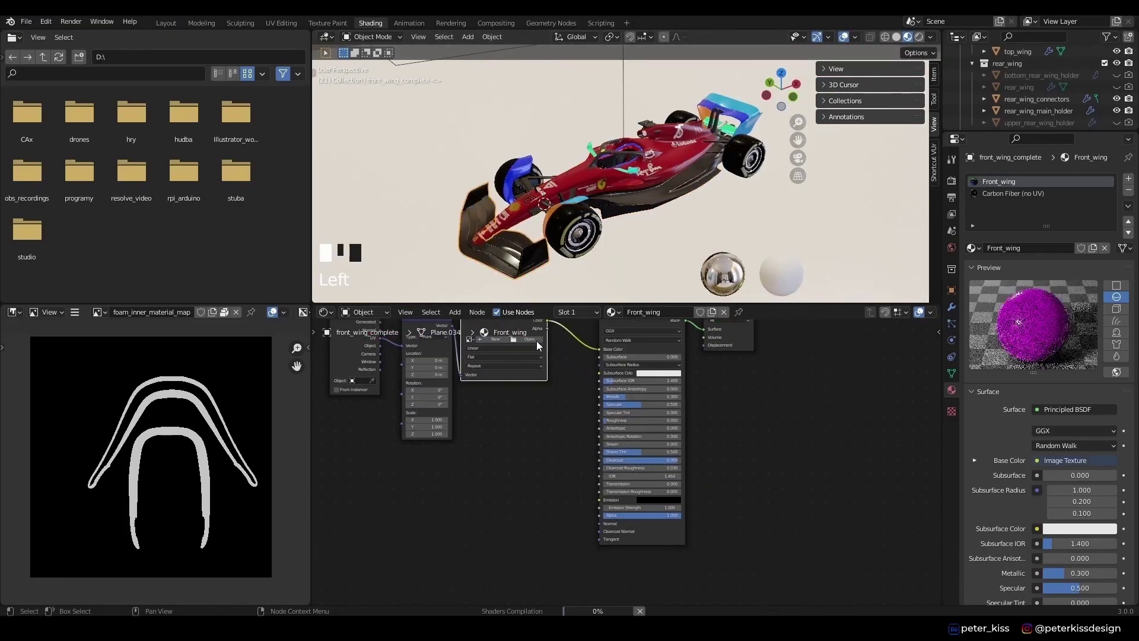
{"action": "left_click", "coordinate": [536, 340]}
{"action": "double_click", "coordinate": [485, 181]}
{"action": "left_click", "coordinate": [510, 291]}
{"action": "left_click", "coordinate": [731, 478]}
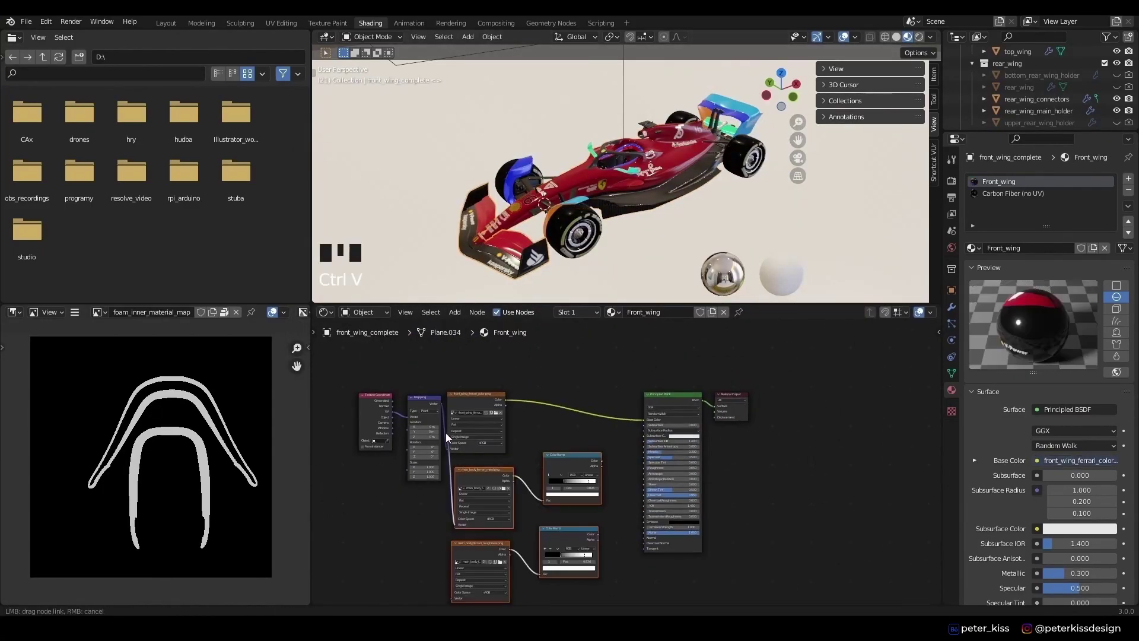
- Place the copied nodes, load the front wing metal and roughness maps, and link the ramp to Roughness
{"action": "left_click", "coordinate": [508, 490]}
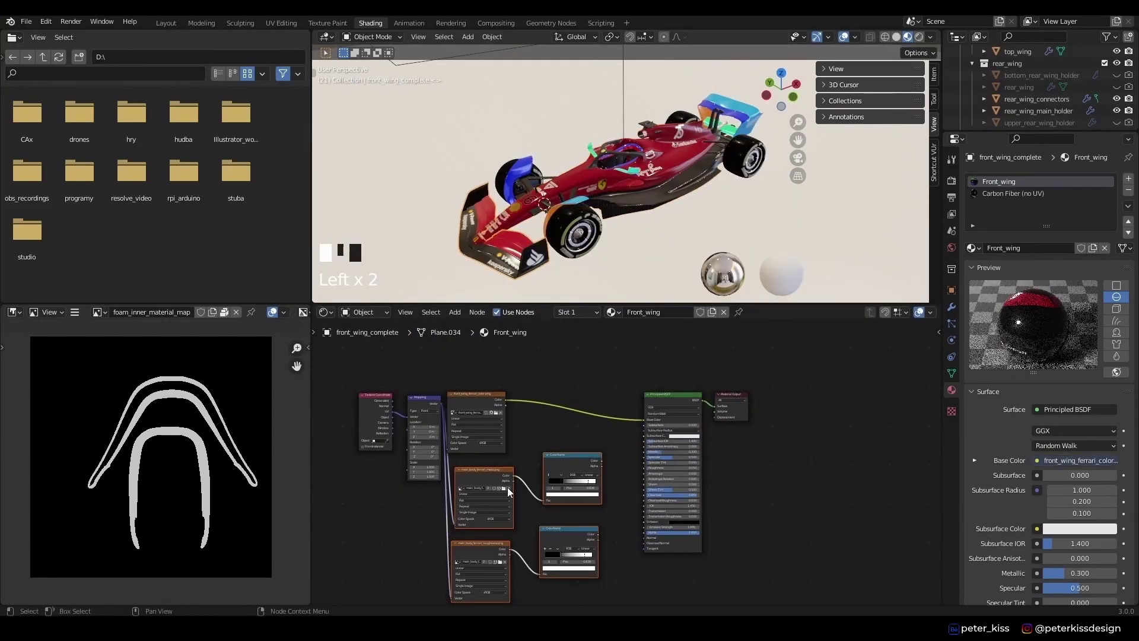
{"action": "left_click", "coordinate": [508, 490]}
{"action": "double_click", "coordinate": [486, 184]}
{"action": "double_click", "coordinate": [504, 220]}
{"action": "left_click", "coordinate": [510, 303]}
{"action": "left_click", "coordinate": [731, 479]}
{"action": "left_click", "coordinate": [504, 562]}
{"action": "double_click", "coordinate": [486, 184]}
{"action": "left_click", "coordinate": [731, 478]}
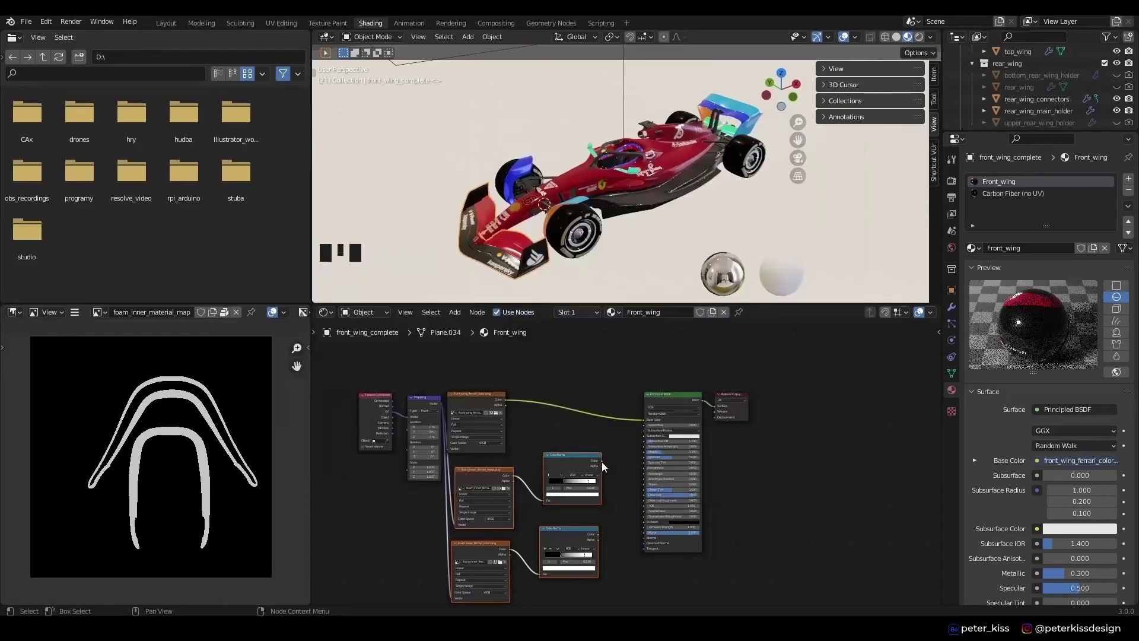
{"action": "left_click_drag", "start_coordinate": [626, 528], "coordinate": [645, 468]}
- Reload the front wing metalness and roughness maps into the texture nodes
{"action": "scroll", "coordinate": [558, 233], "scroll_direction": "up", "scroll_amount": 3}
{"action": "middle_click_drag", "start_coordinate": [537, 240], "coordinate": [623, 178]}
{"action": "scroll", "coordinate": [490, 531], "scroll_direction": "up", "scroll_amount": 6}
{"action": "middle_click_drag", "start_coordinate": [490, 535], "coordinate": [511, 480]}
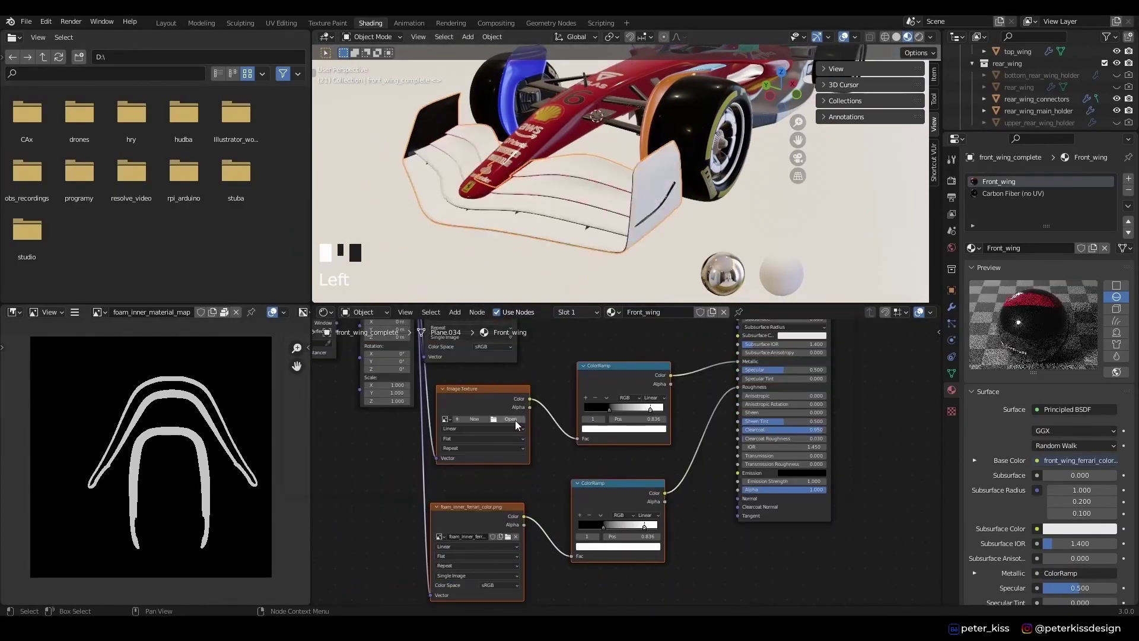
{"action": "left_click", "coordinate": [515, 420]}
{"action": "double_click", "coordinate": [495, 279]}
{"action": "left_click", "coordinate": [509, 537]}
{"action": "double_click", "coordinate": [503, 267]}
- Inspect the front wing, then paste the texture nodes into the Mirrors_wheel_wings material
{"action": "scroll", "coordinate": [629, 466], "scroll_direction": "down", "scroll_amount": 3}
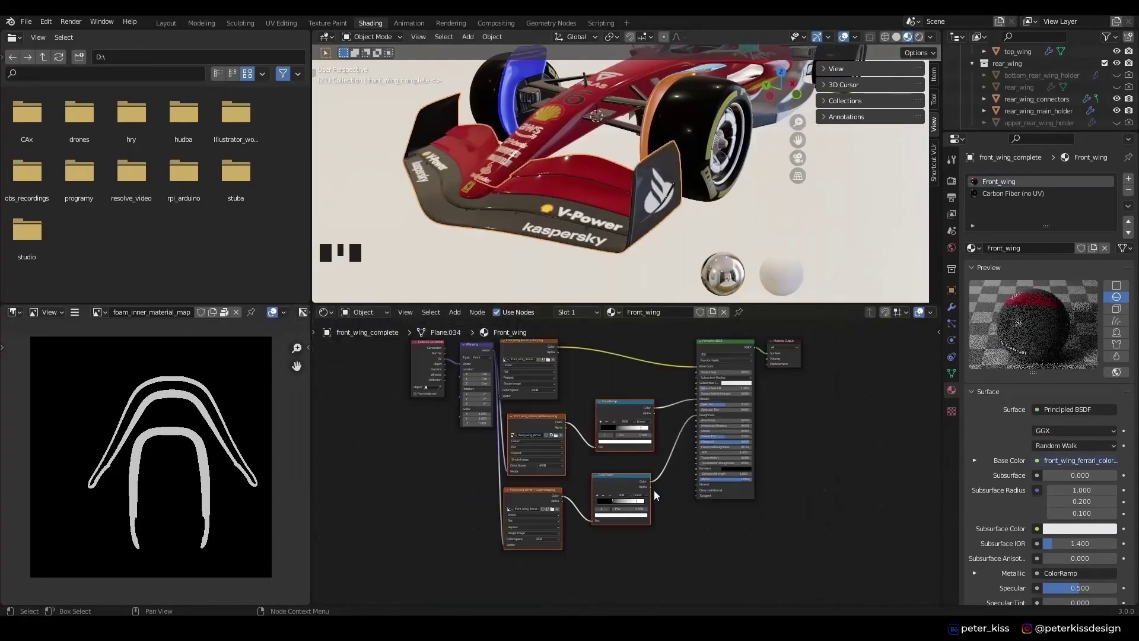
{"action": "scroll", "coordinate": [525, 77], "scroll_direction": "down", "scroll_amount": 1}
{"action": "middle_click_drag", "start_coordinate": [525, 77], "coordinate": [511, 191], "text": "shift"}
{"action": "middle_click_drag", "start_coordinate": [511, 191], "coordinate": [520, 201]}
{"action": "left_click", "coordinate": [520, 204]}
{"action": "key", "text": "ctrl+v"}
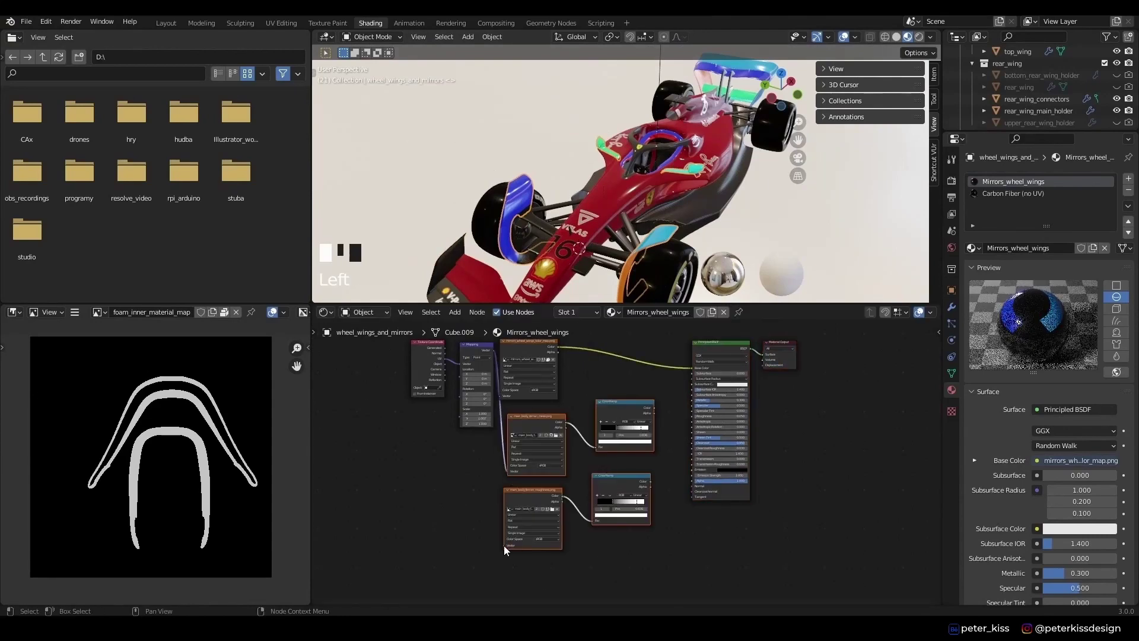
- Connect the pasted texture to the Mapping node and load the mirrors metal map
{"action": "left_click_drag", "start_coordinate": [504, 546], "coordinate": [493, 350]}
{"action": "scroll", "coordinate": [647, 463], "scroll_direction": "up", "scroll_amount": 2}
{"action": "scroll", "coordinate": [646, 463], "scroll_direction": "down", "scroll_amount": 1}
{"action": "left_click_drag", "start_coordinate": [522, 412], "coordinate": [533, 433]}
{"action": "left_click", "coordinate": [469, 337]}
{"action": "left_click", "coordinate": [565, 453]}
{"action": "left_click", "coordinate": [565, 453]}
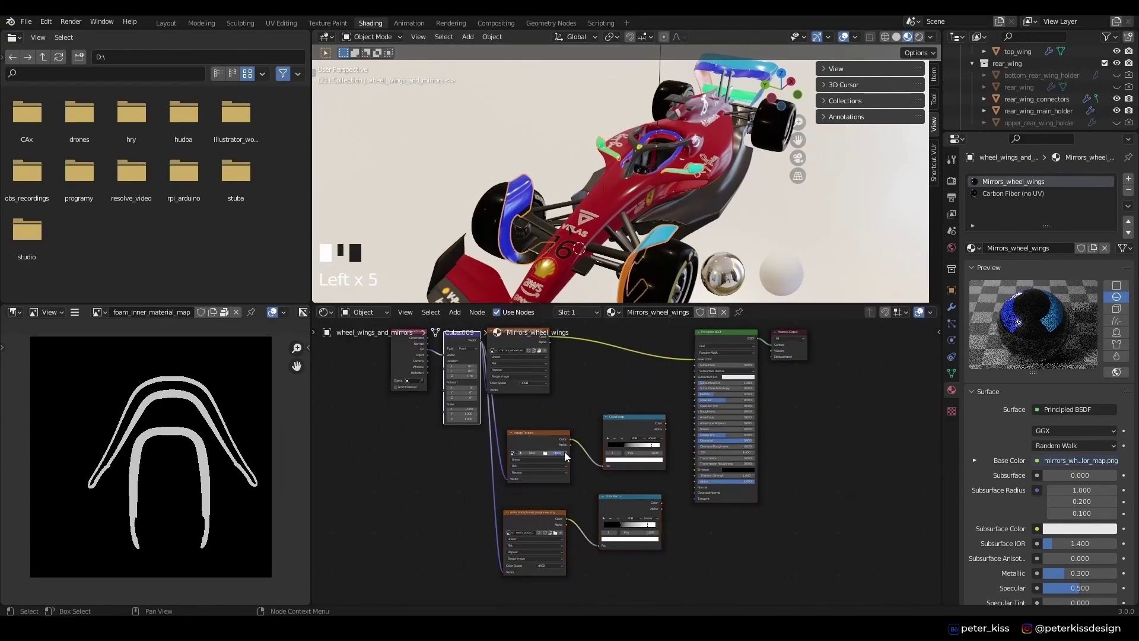
{"action": "left_click", "coordinate": [565, 454]}
{"action": "double_click", "coordinate": [526, 200]}
- Load the mirrors roughness map and replace the remaining texture's image from ferrari_tutorial
{"action": "left_click", "coordinate": [565, 453]}
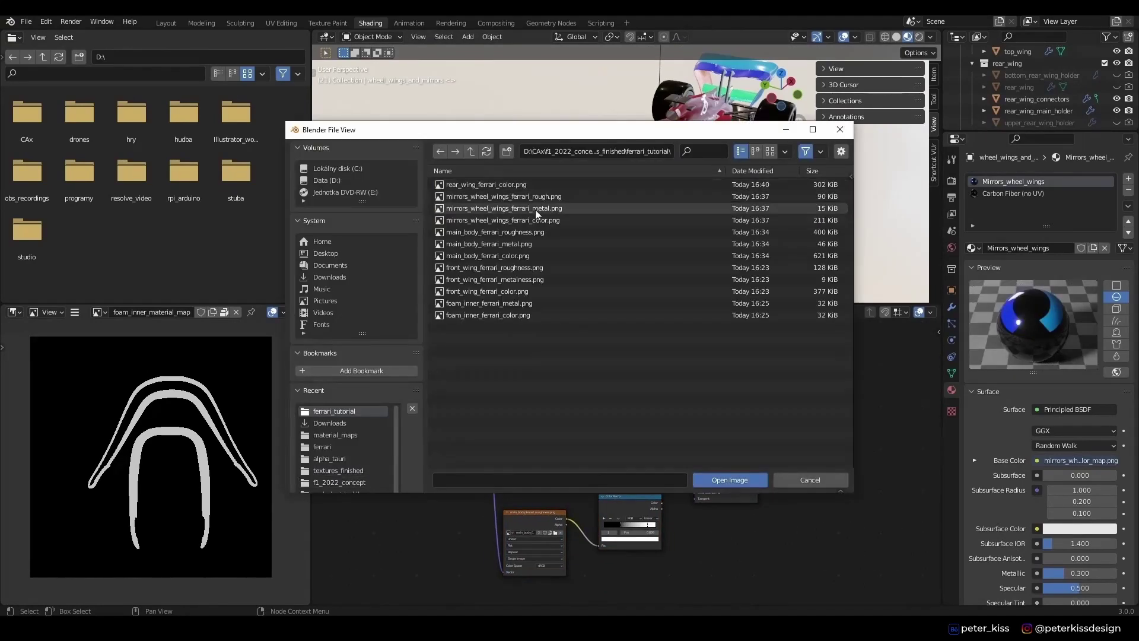
{"action": "double_click", "coordinate": [536, 209]}
{"action": "left_click", "coordinate": [560, 532]}
{"action": "left_click", "coordinate": [560, 532]}
{"action": "double_click", "coordinate": [485, 184]}
{"action": "double_click", "coordinate": [543, 198]}
{"action": "left_click", "coordinate": [544, 352]}
{"action": "left_click", "coordinate": [543, 352]}
{"action": "double_click", "coordinate": [528, 186]}
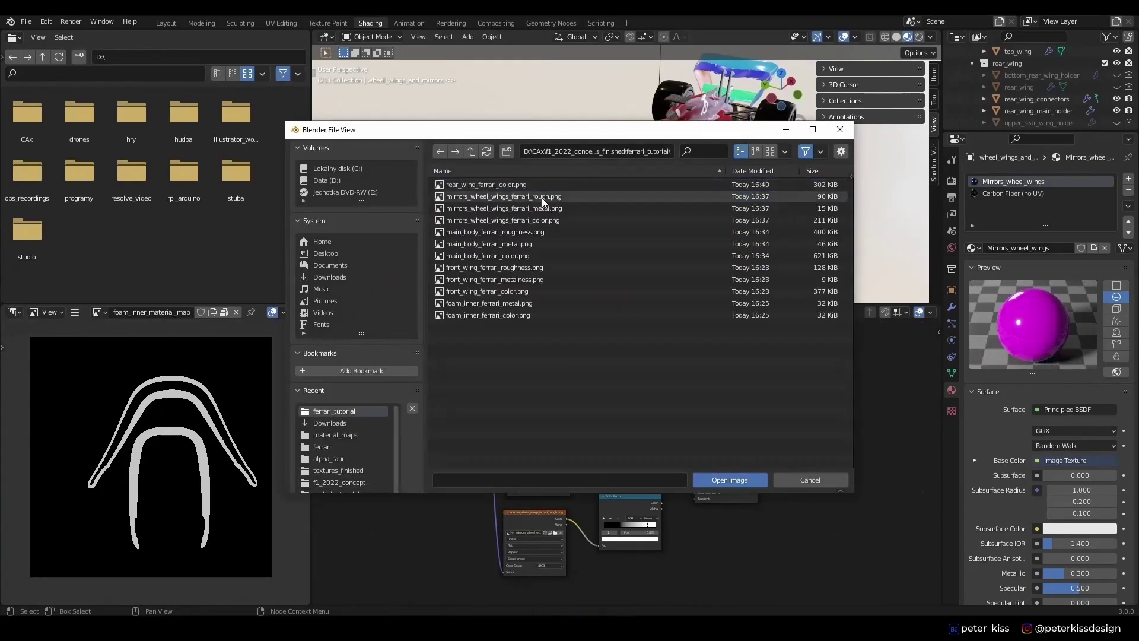
{"action": "double_click", "coordinate": [542, 200]}
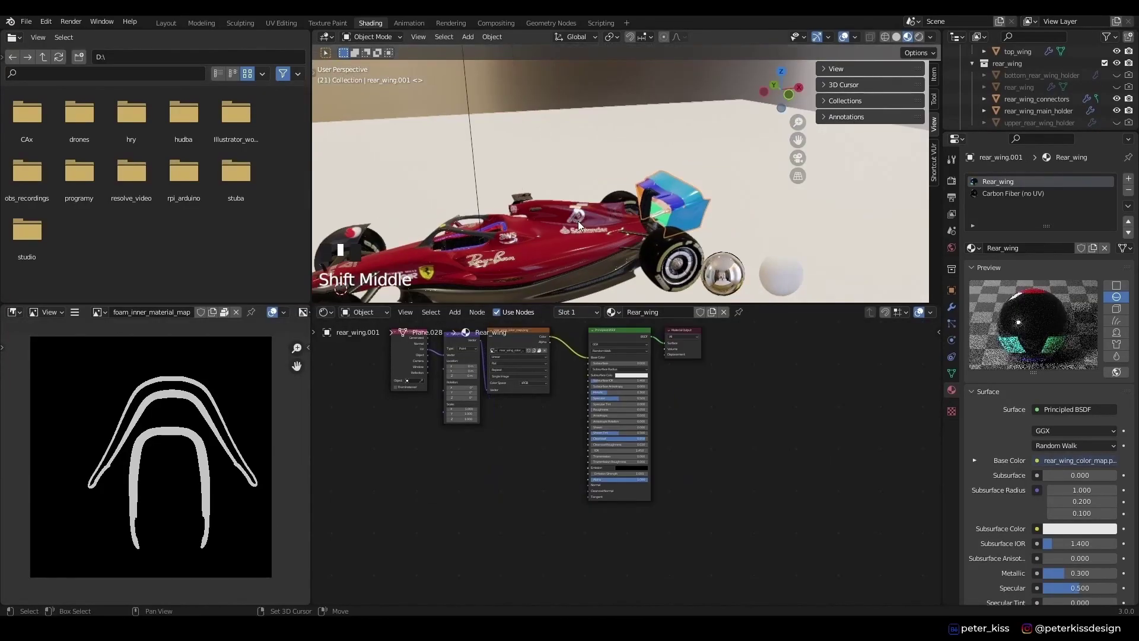
- Paste the texture nodes into the Rear_wing material and load a map file
{"action": "key", "text": "ctrl+v"}
{"action": "left_click", "coordinate": [475, 351]}
{"action": "left_click", "coordinate": [543, 370]}
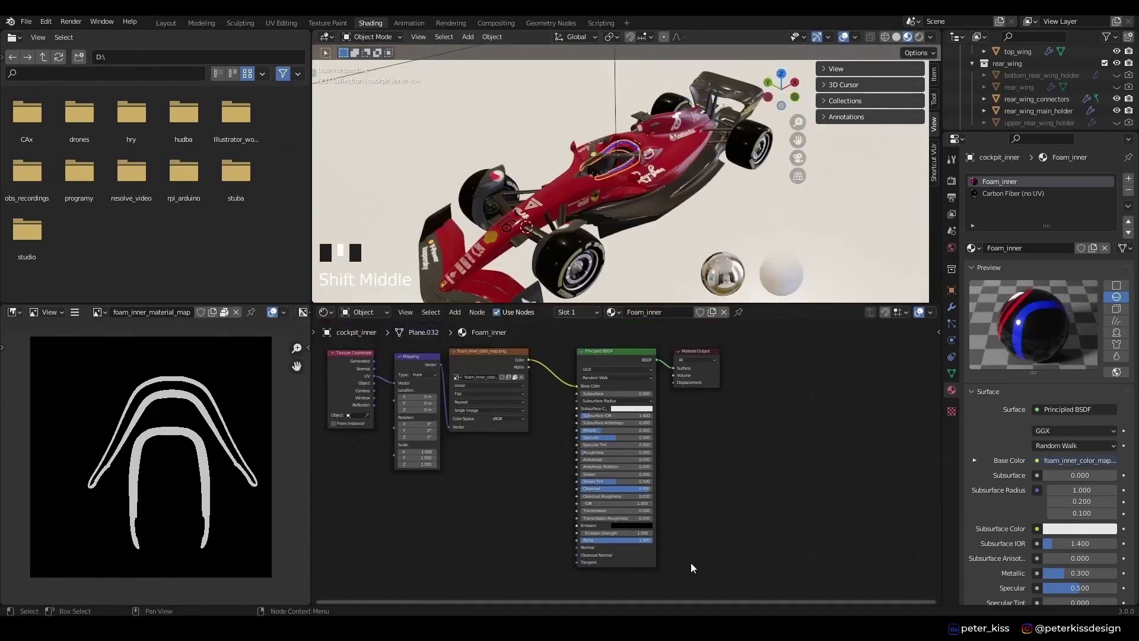
- Paste the texture nodes into Foam_inner, load its map and link the ColorRamp to Metallic
{"action": "key", "text": "ctrl+v"}
{"action": "left_click", "coordinate": [597, 566]}
{"action": "left_click_drag", "start_coordinate": [441, 364], "coordinate": [441, 366]}
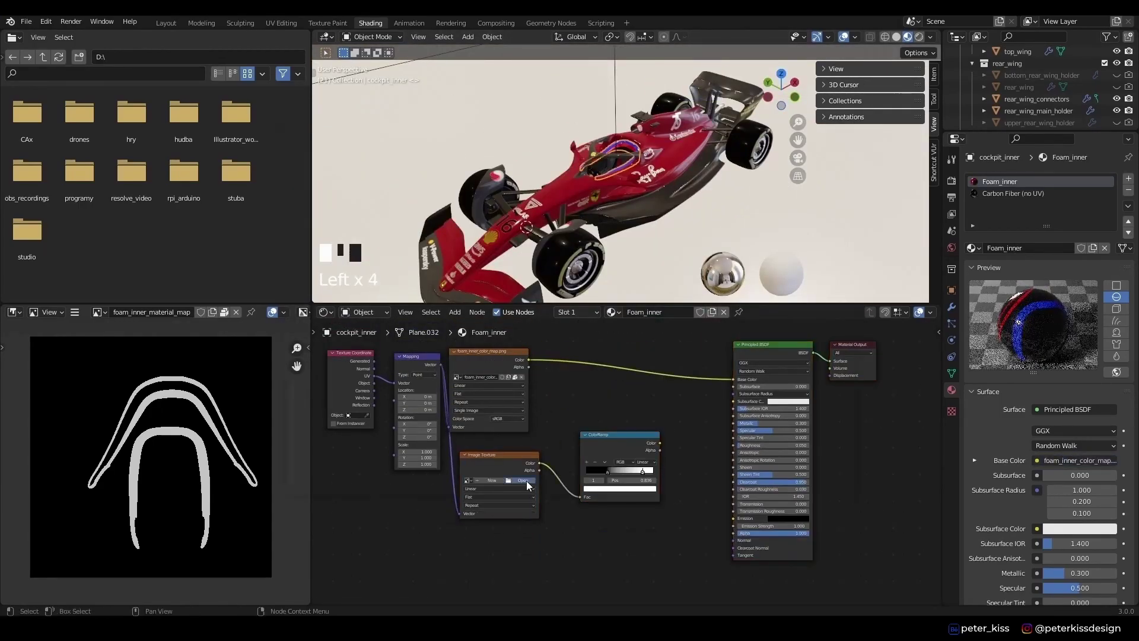
{"action": "left_click", "coordinate": [526, 481]}
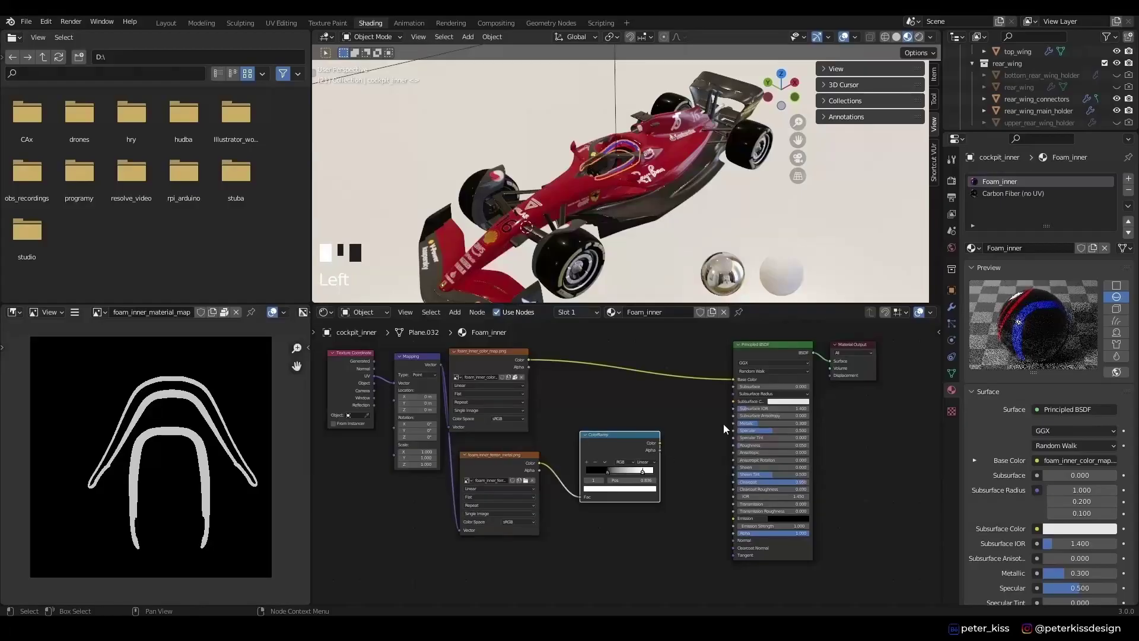
{"action": "left_click_drag", "start_coordinate": [724, 422], "coordinate": [734, 423]}
{"action": "left_click", "coordinate": [522, 481]}
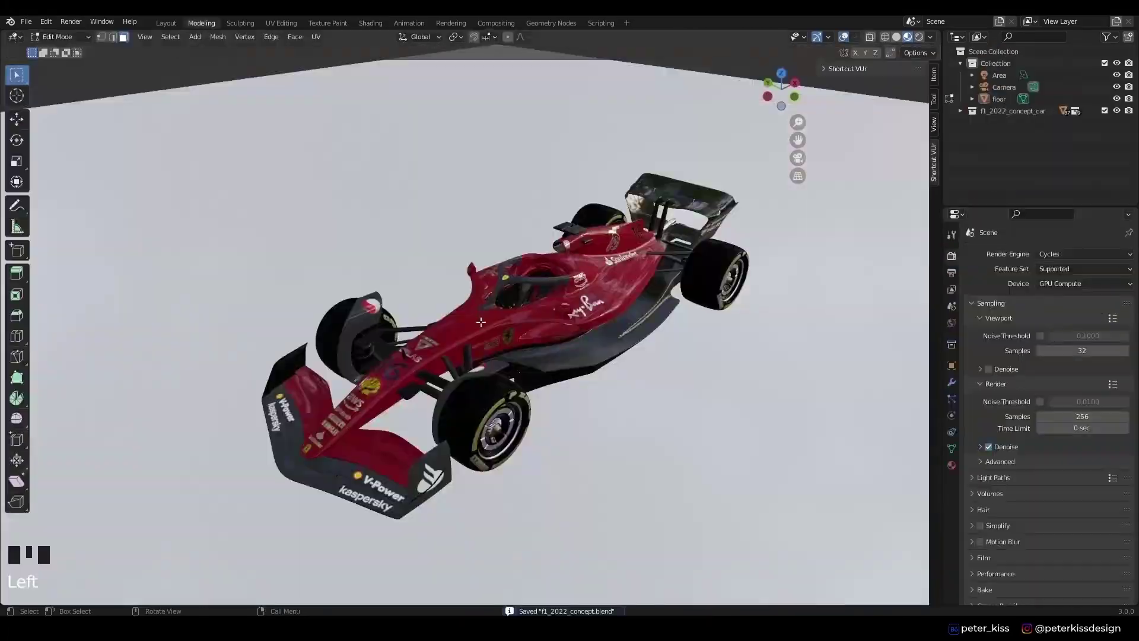
{"action": "middle_click_drag", "start_coordinate": [534, 279], "coordinate": [566, 287]}
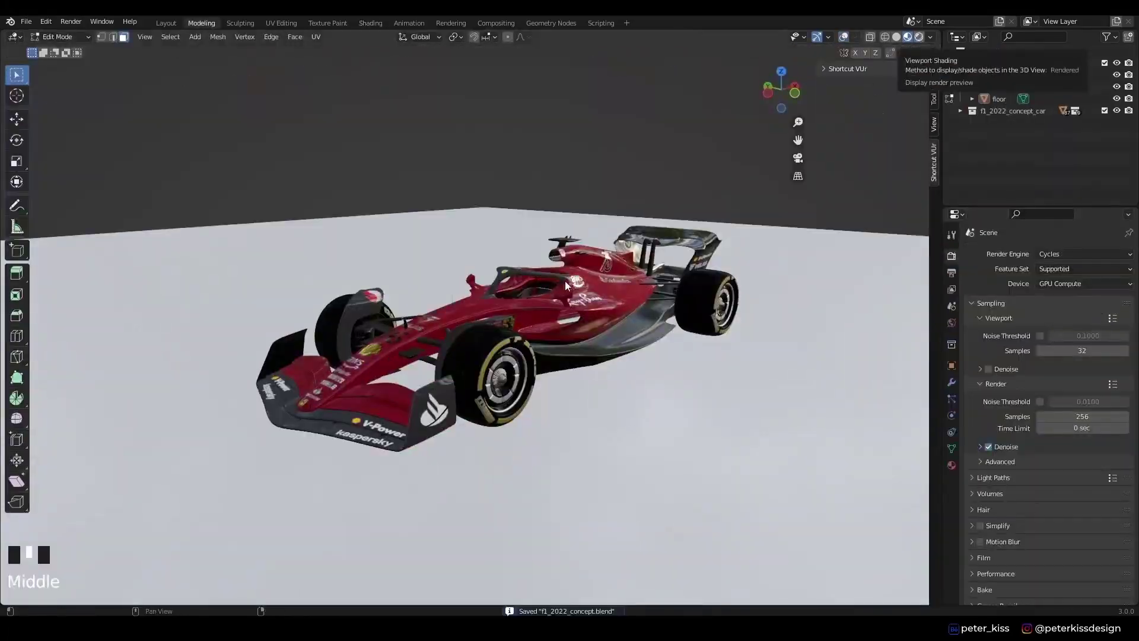
- Check the car in rendered shading, flip the cockpit foam's ColorRamp, and return to Modeling
{"action": "left_click", "coordinate": [920, 37]}
{"action": "middle_click_drag", "start_coordinate": [562, 341], "coordinate": [562, 410]}
{"action": "mouse_move", "coordinate": [562, 409]}
{"action": "middle_mouse_down", "text": "shift"}
{"action": "mouse_move", "coordinate": [561, 423]}
{"action": "mouse_move", "coordinate": [598, 346]}
{"action": "mouse_move", "coordinate": [522, 237]}
{"action": "mouse_move", "coordinate": [468, 104]}
{"action": "middle_mouse_up", "text": "shift"}
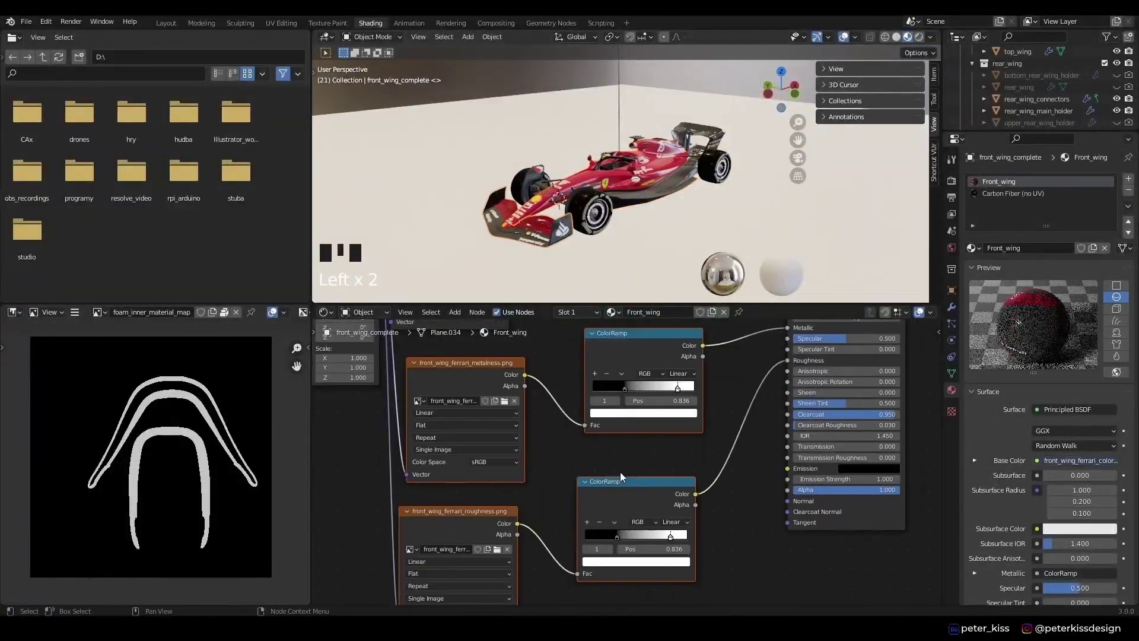
{"action": "left_click", "coordinate": [614, 522]}
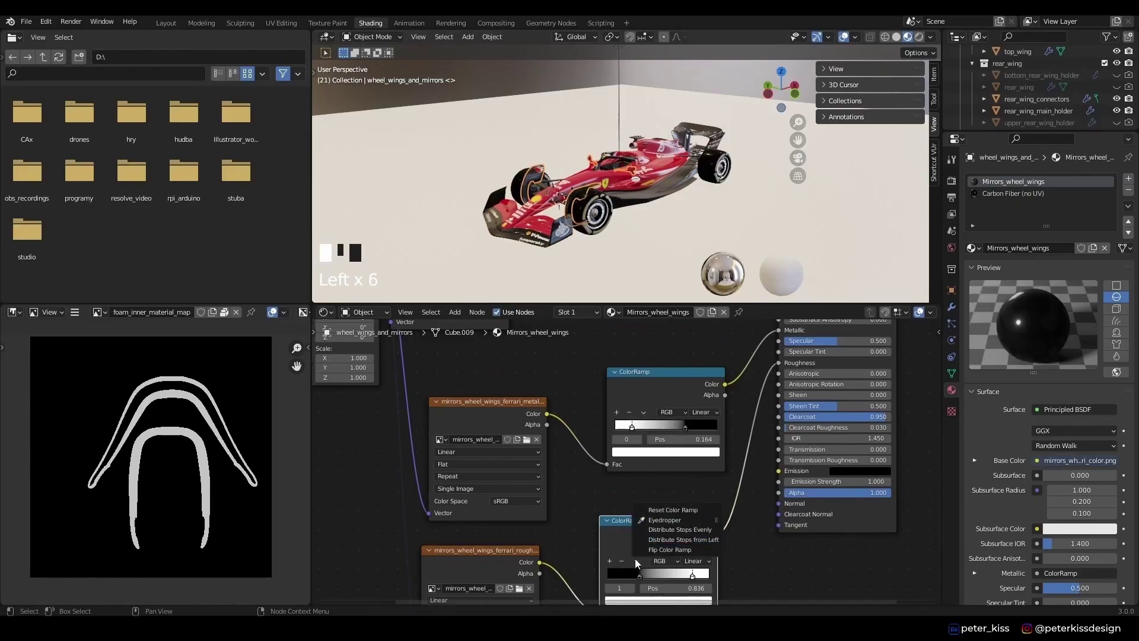
{"action": "scroll", "coordinate": [623, 532], "scroll_direction": "down", "scroll_amount": 2}
{"action": "left_click", "coordinate": [657, 158]}
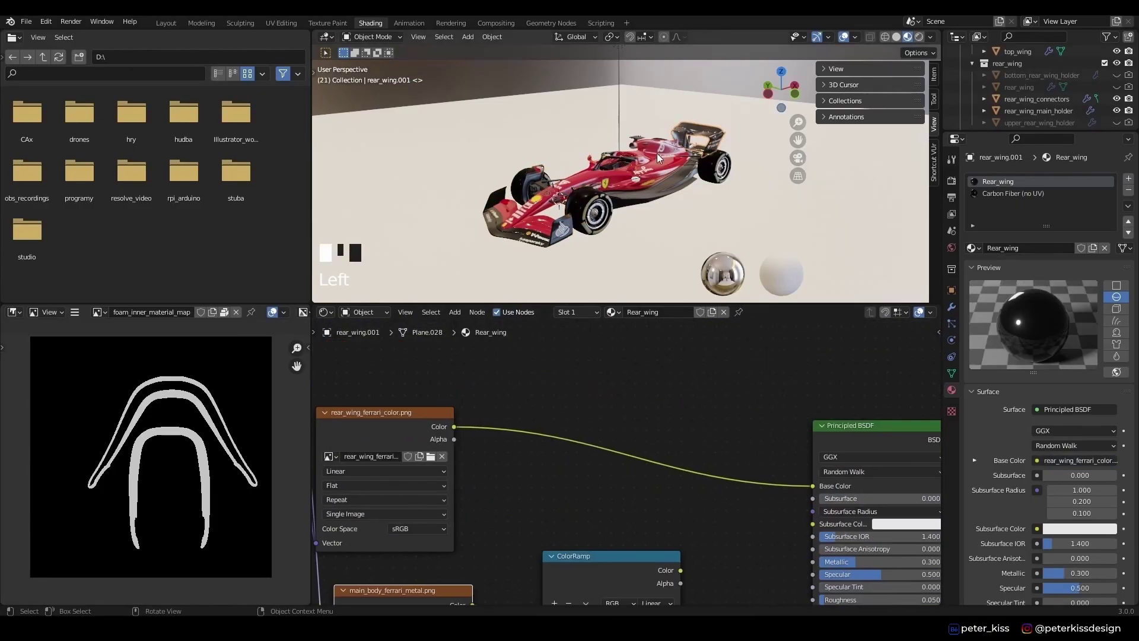
{"action": "left_click", "coordinate": [613, 167]}
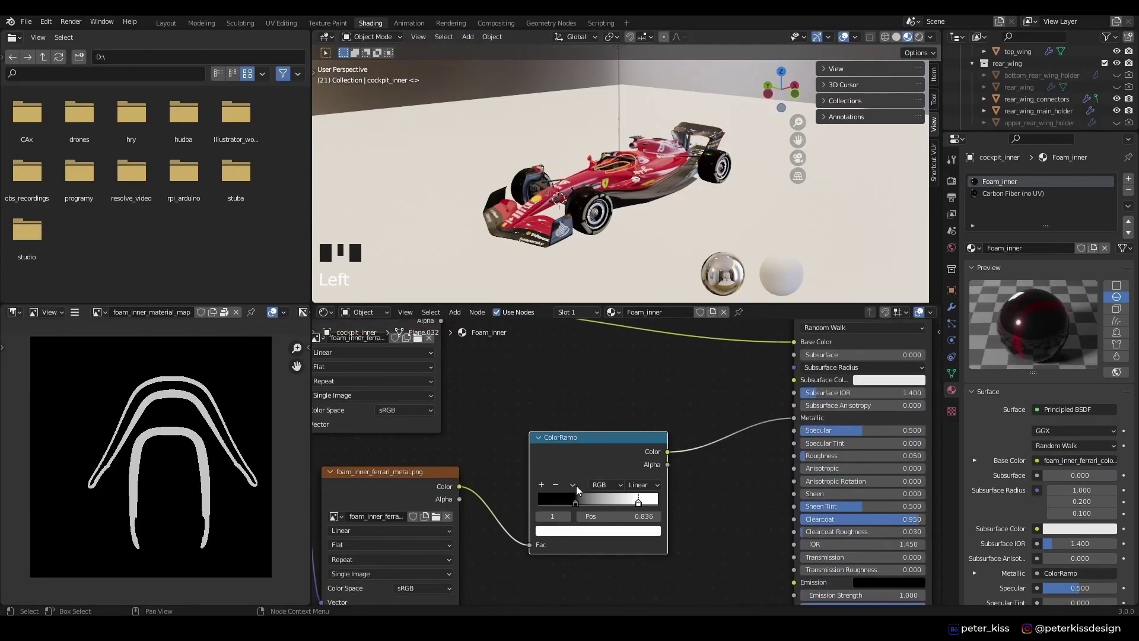
{"action": "left_click", "coordinate": [573, 485]}
{"action": "left_click", "coordinate": [594, 498]}
{"action": "left_click", "coordinate": [201, 23]}
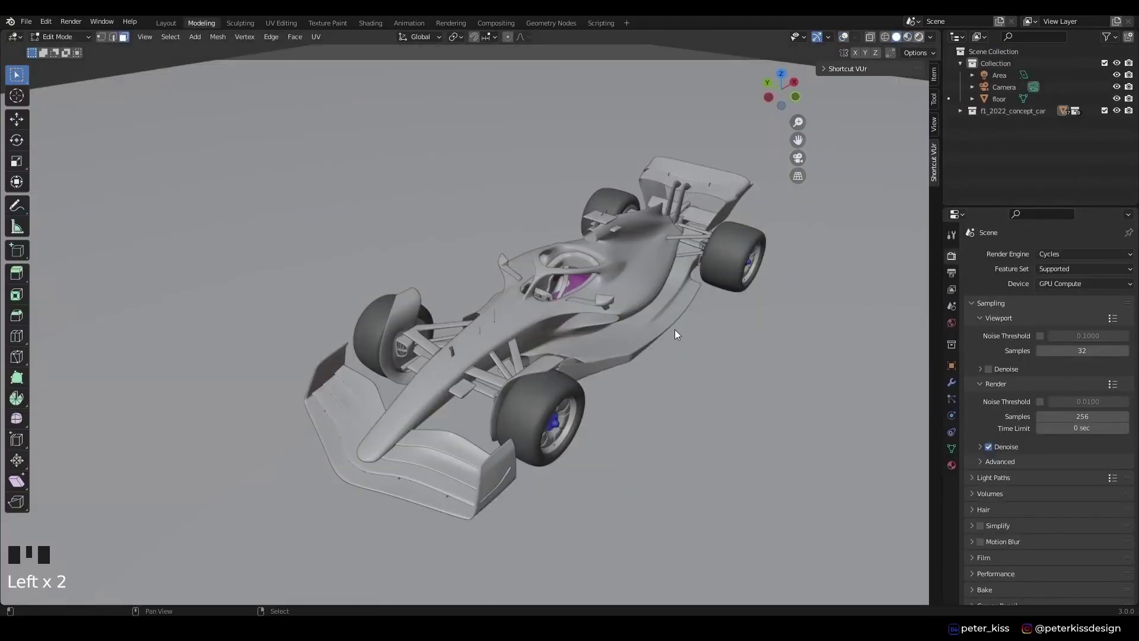
- Inspect the car in Rendered shading, then switch to Material Preview and the camera view
{"action": "key", "text": "z"}
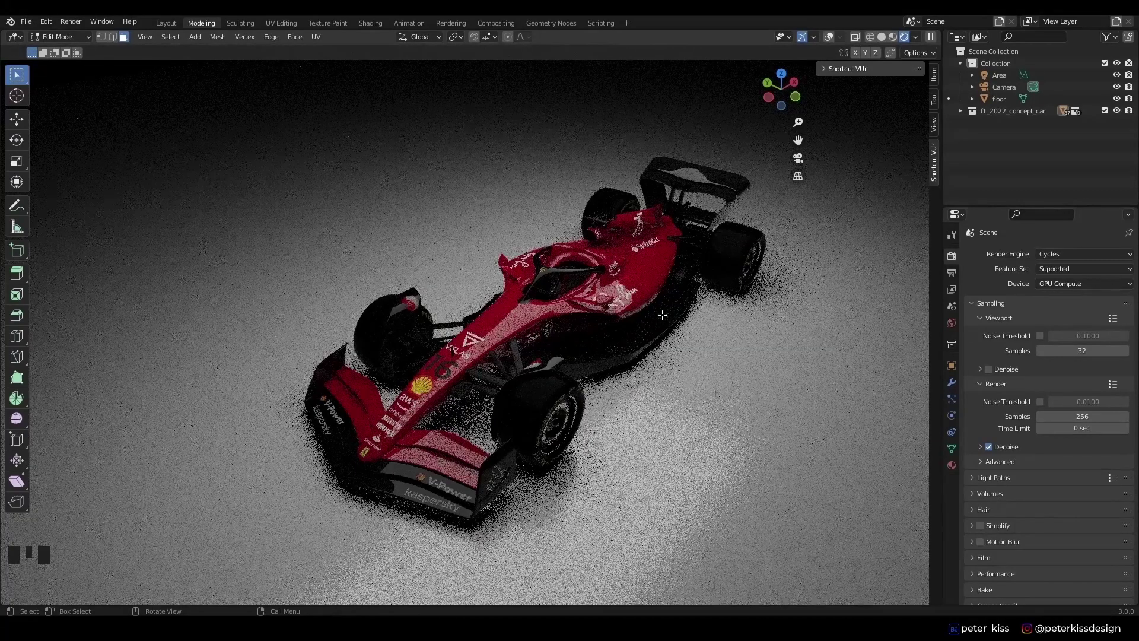
{"action": "mouse_move", "coordinate": [681, 321]}
{"action": "middle_mouse_down"}
{"action": "mouse_move", "coordinate": [611, 338]}
{"action": "mouse_move", "coordinate": [629, 315]}
{"action": "mouse_move", "coordinate": [651, 334]}
{"action": "mouse_move", "coordinate": [653, 320]}
{"action": "mouse_move", "coordinate": [642, 334]}
{"action": "middle_mouse_up"}
{"action": "scroll", "coordinate": [611, 338], "scroll_direction": "down", "scroll_amount": 5}
{"action": "scroll", "coordinate": [629, 314], "scroll_direction": "up", "scroll_amount": 4}
{"action": "scroll", "coordinate": [651, 334], "scroll_direction": "down", "scroll_amount": 2}
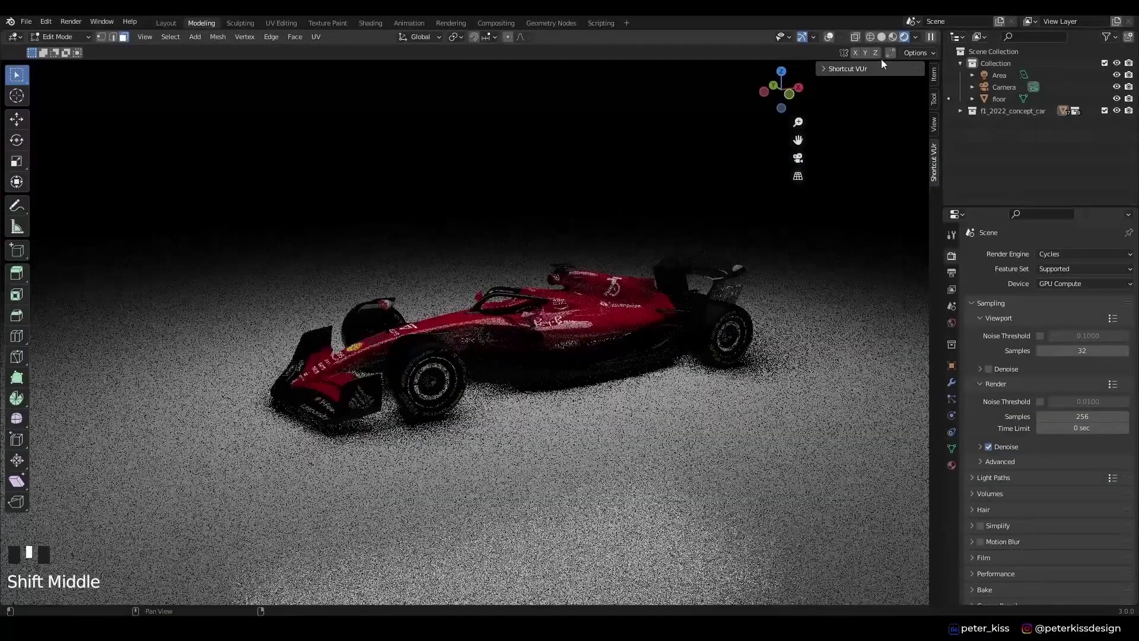
{"action": "left_click", "coordinate": [893, 36]}
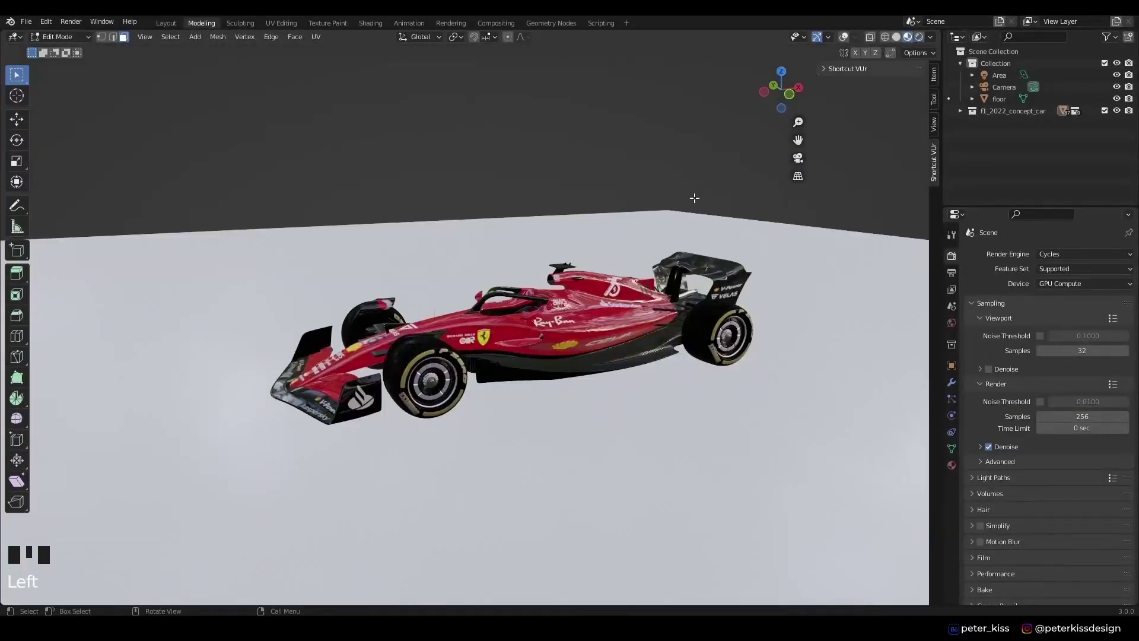
{"action": "key", "text": "KP_0"}
- Confirm the output render resolution at 1920 x 1080 px
{"action": "left_click", "coordinate": [952, 273]}
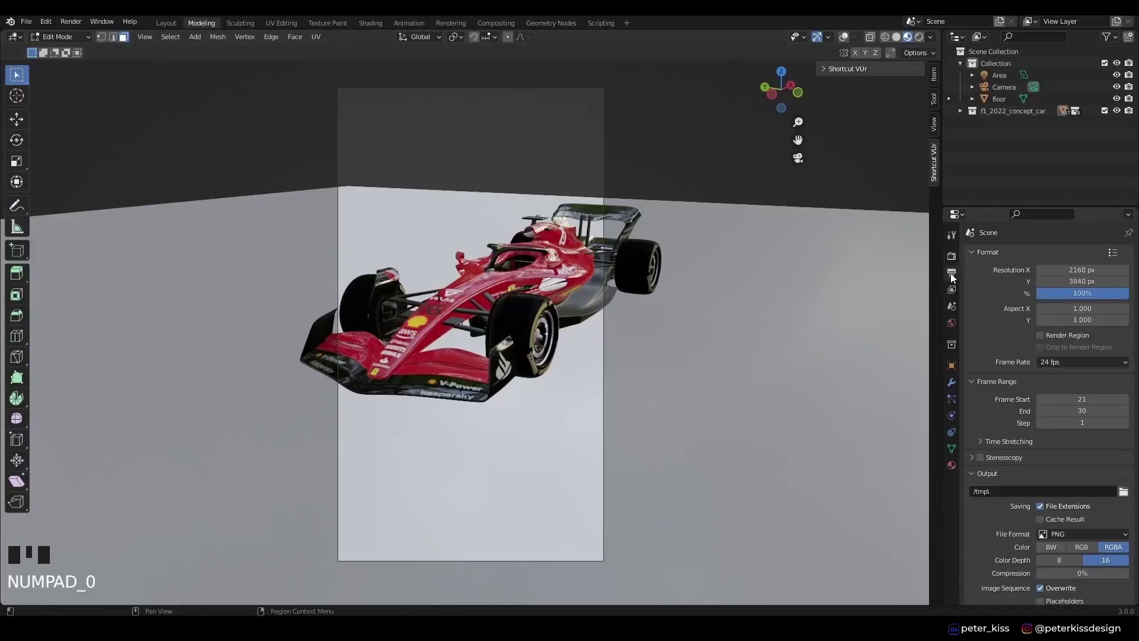
{"action": "left_click", "coordinate": [1079, 270]}
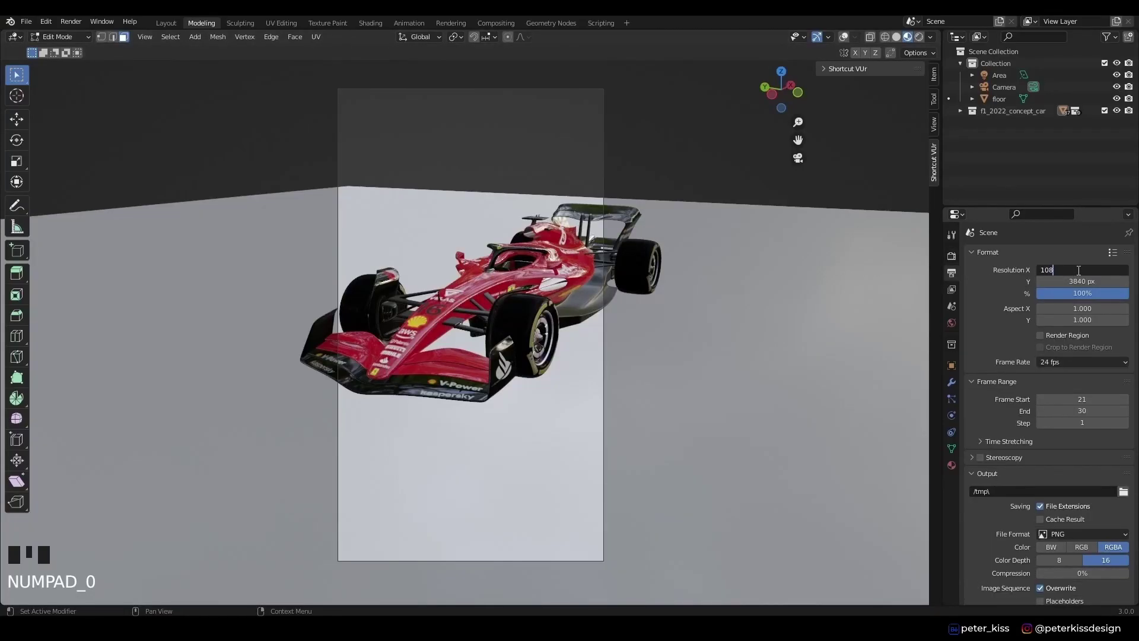
{"action": "key", "text": "Return"}
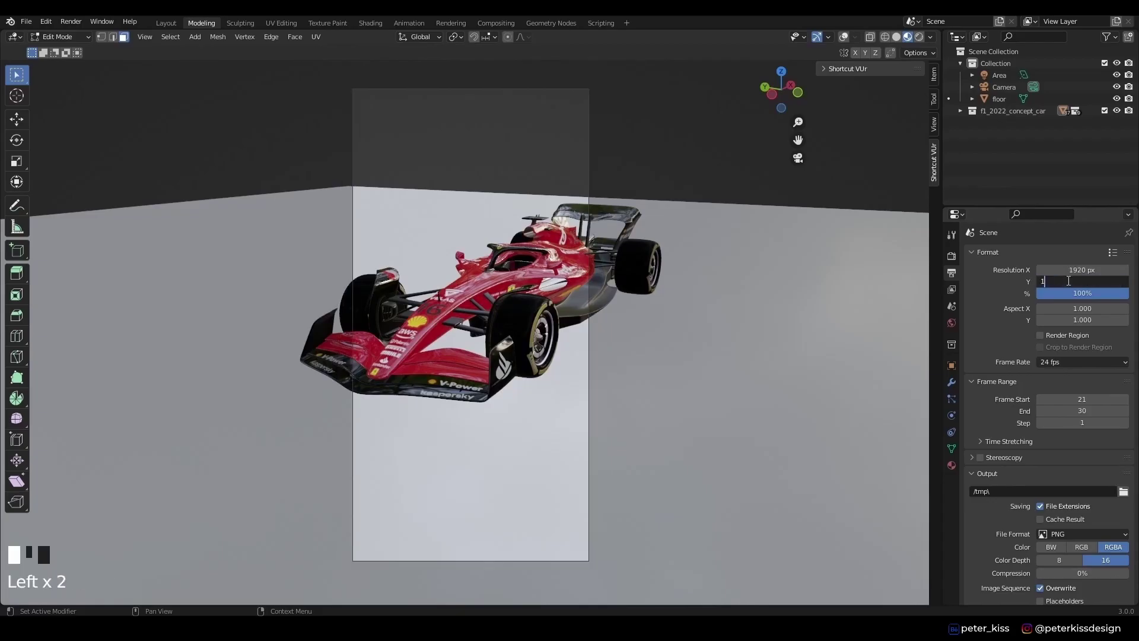
{"action": "key", "text": "Return"}
{"action": "middle_click_drag", "start_coordinate": [629, 332], "coordinate": [821, 391]}
{"action": "scroll", "coordinate": [588, 330], "scroll_direction": "down", "scroll_amount": 2}
{"action": "scroll", "coordinate": [1045, 500], "scroll_direction": "down", "scroll_amount": 2}
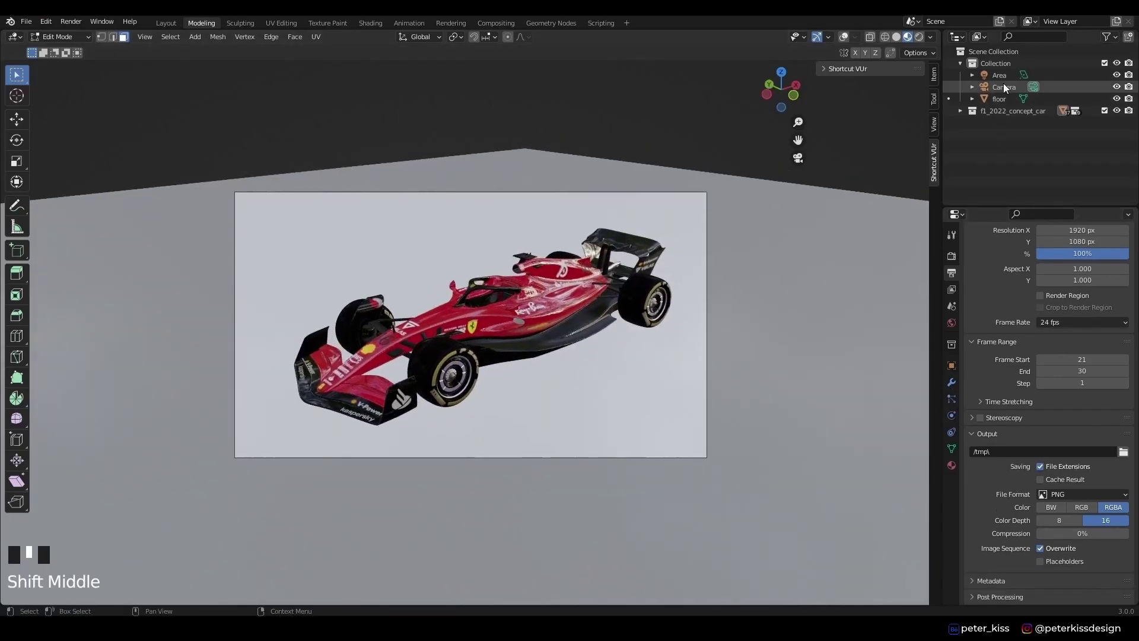
- Focus the camera's depth of field on main_body.003 and render the camera view with F12
{"action": "left_click", "coordinate": [952, 366]}
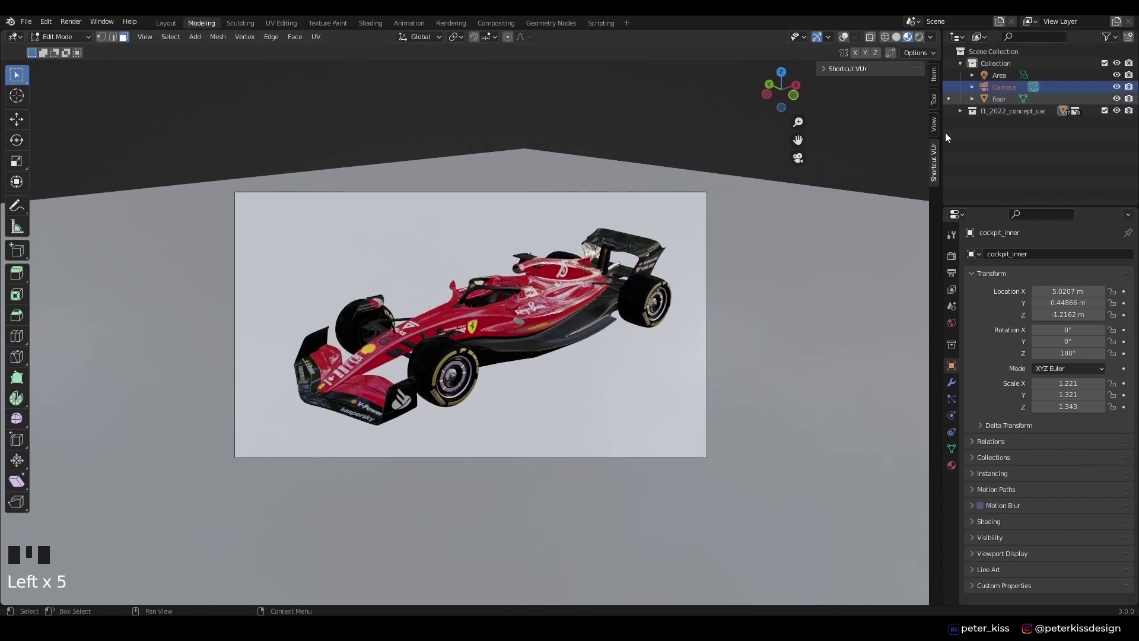
{"action": "left_click", "coordinate": [82, 37]}
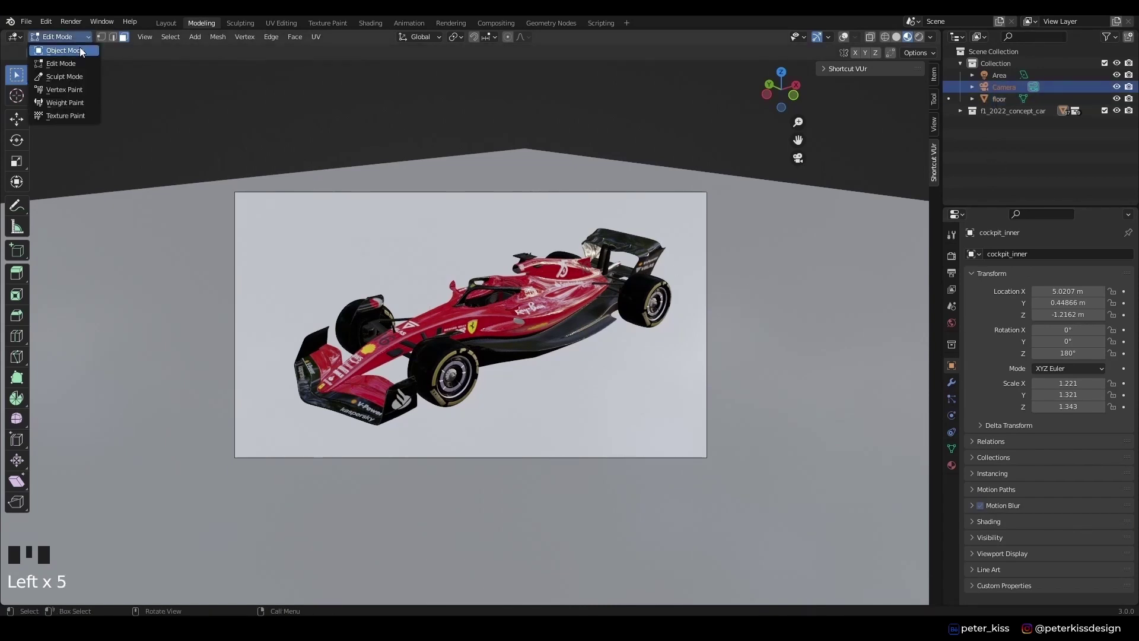
{"action": "left_click", "coordinate": [1003, 89]}
{"action": "left_click", "coordinate": [1002, 99]}
{"action": "left_click", "coordinate": [1001, 90]}
{"action": "left_click", "coordinate": [952, 415]}
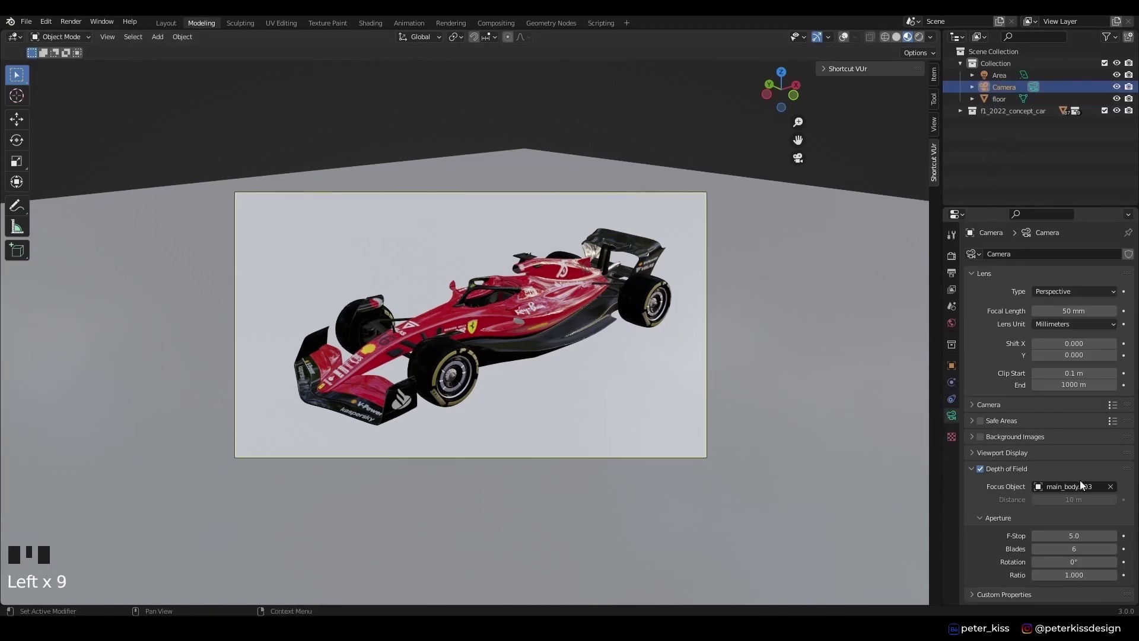
{"action": "left_click", "coordinate": [1111, 486]}
{"action": "left_click", "coordinate": [537, 314]}
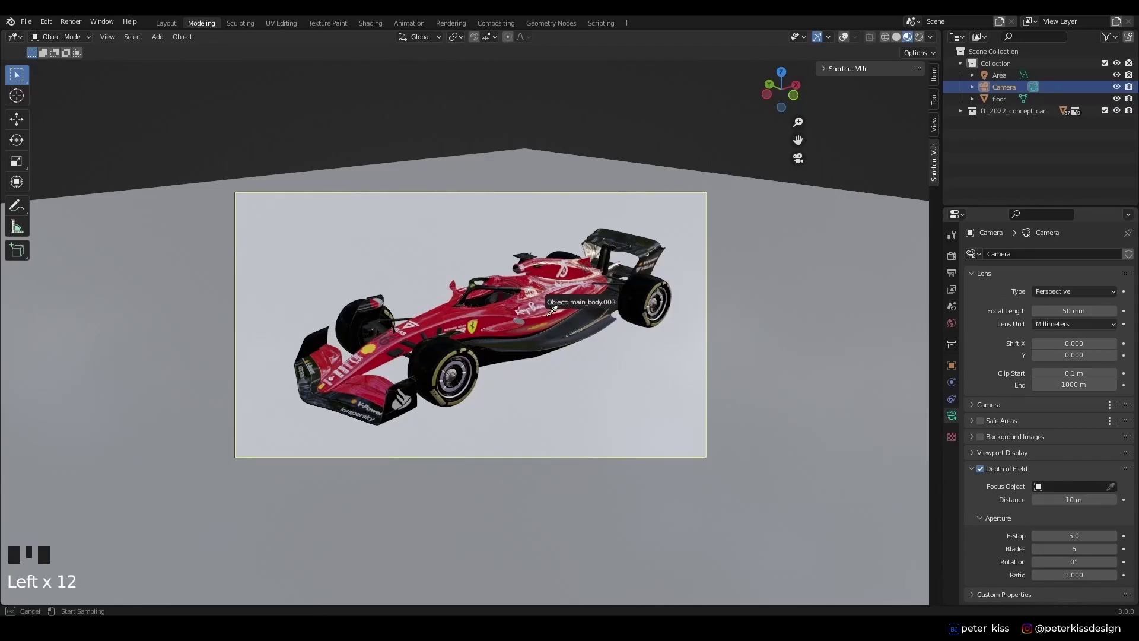
{"action": "key", "text": "F12"}
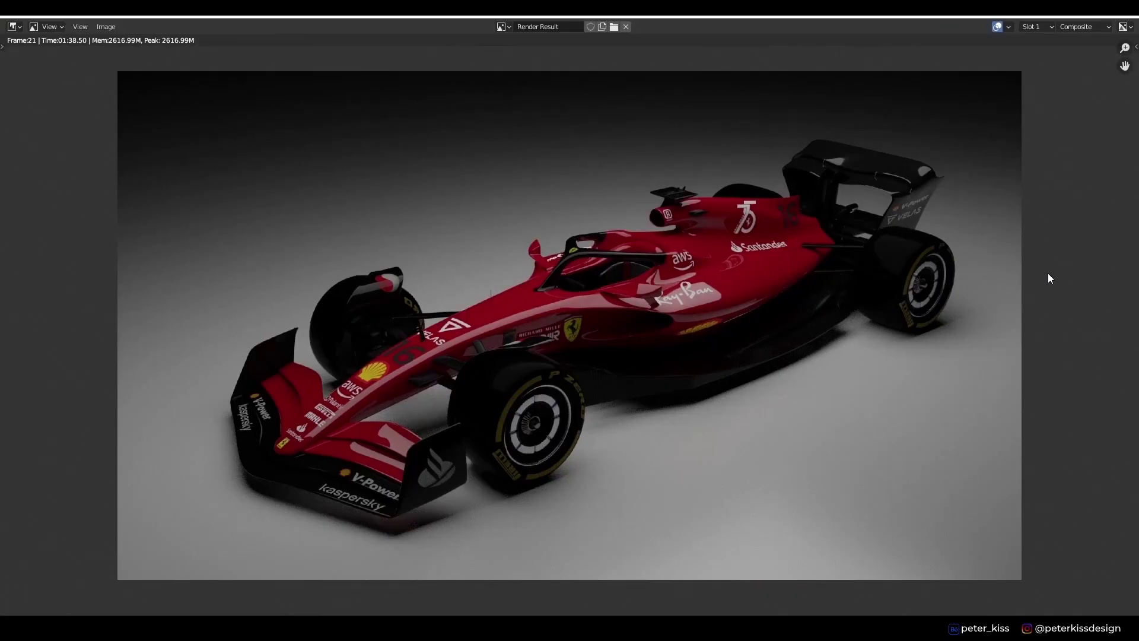
- Save the render as the PNG image 'ferrari_tutor' in the f1_2022_concept folder
{"action": "left_click", "coordinate": [102, 27]}
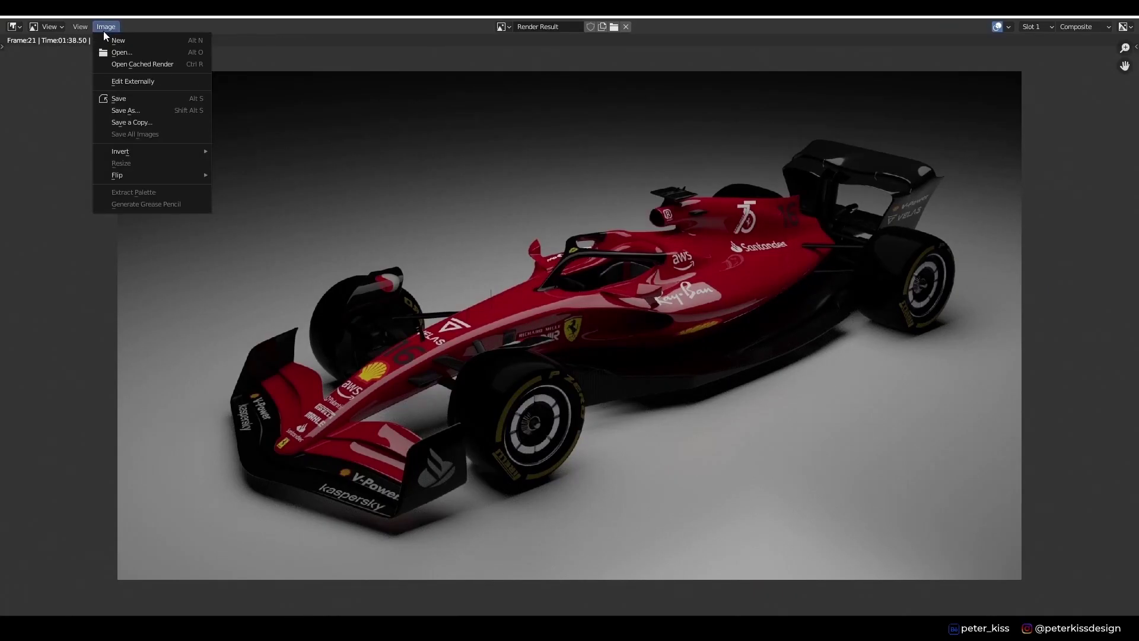
{"action": "left_click", "coordinate": [148, 112]}
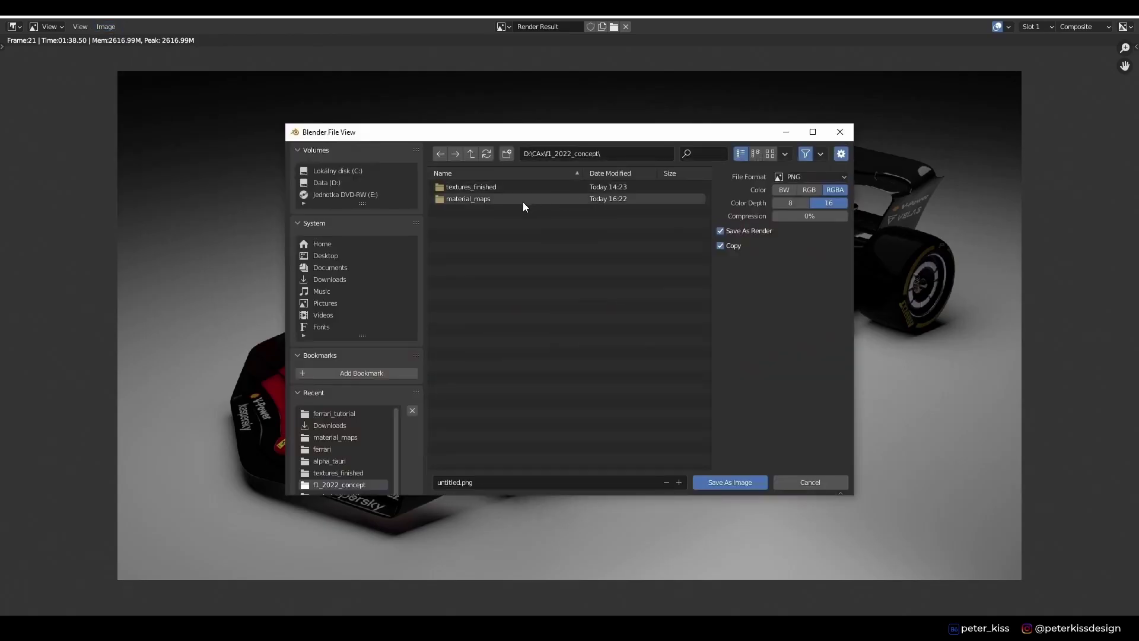
{"action": "left_click", "coordinate": [503, 482]}
{"action": "type", "text": "ferrari"}
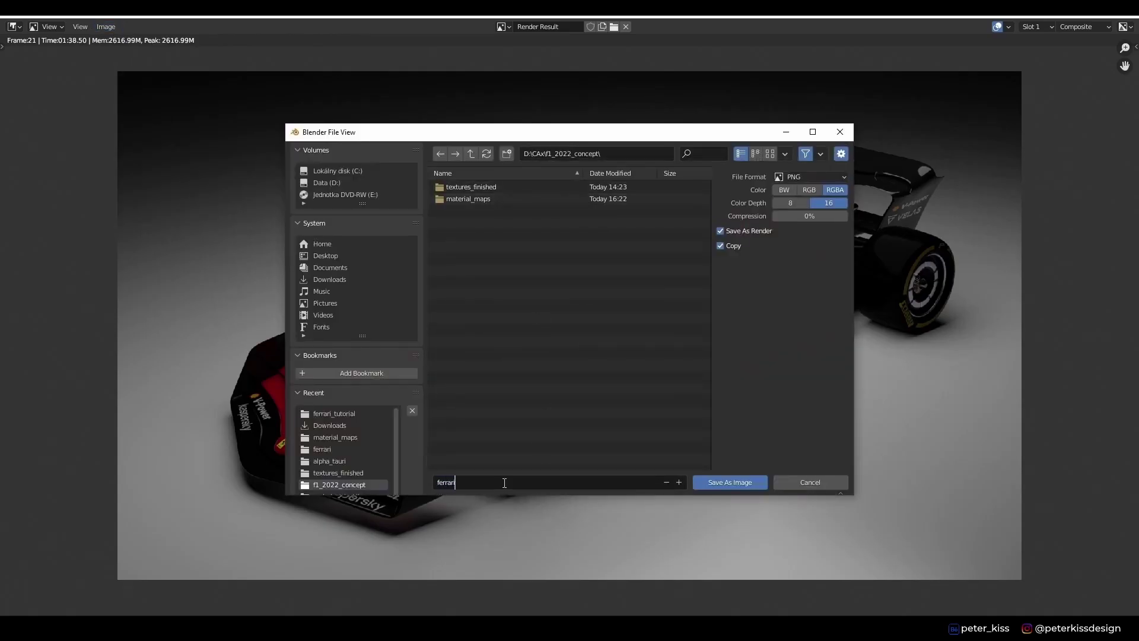
{"action": "type", "text": "_tutorial.png"}
{"action": "left_click", "coordinate": [739, 482]}
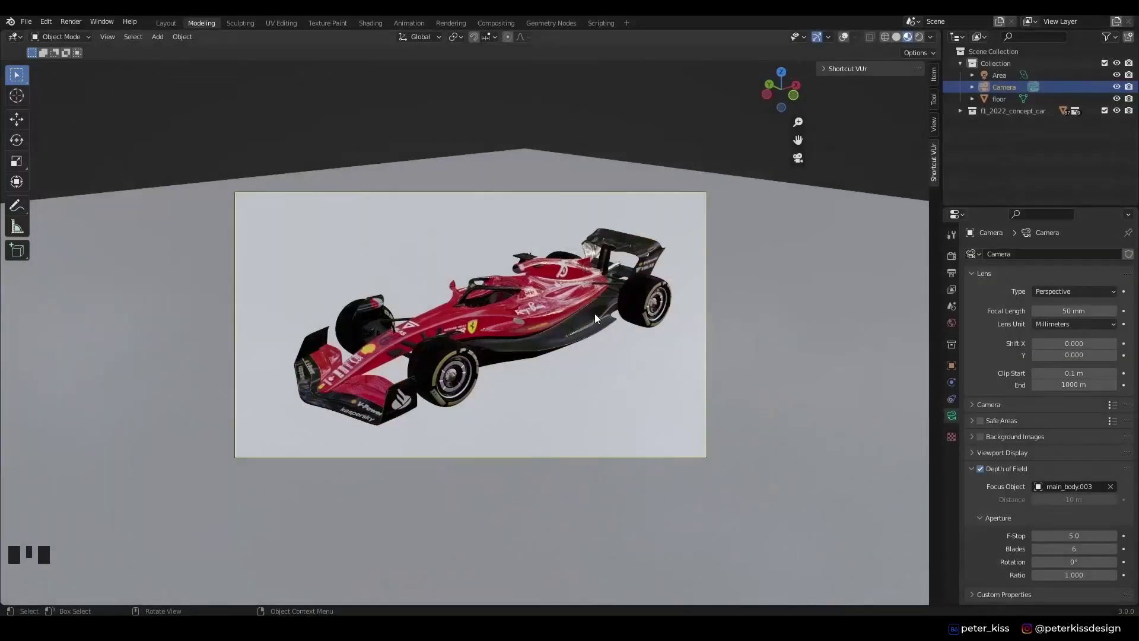
{"action": "middle_click_drag", "start_coordinate": [595, 314], "coordinate": [641, 315]}
{"action": "scroll", "coordinate": [451, 304], "scroll_direction": "down", "scroll_amount": 2}
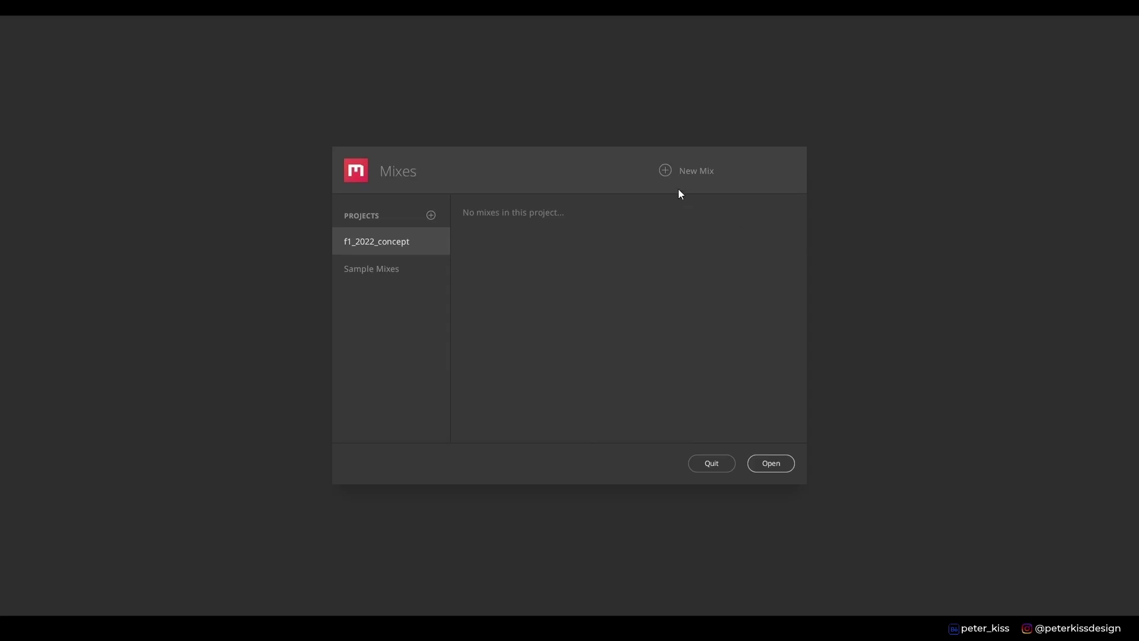
- Create a new mix named main_body with a 4096 px working resolution
{"action": "left_click", "coordinate": [667, 175]}
{"action": "type", "text": "mai"}
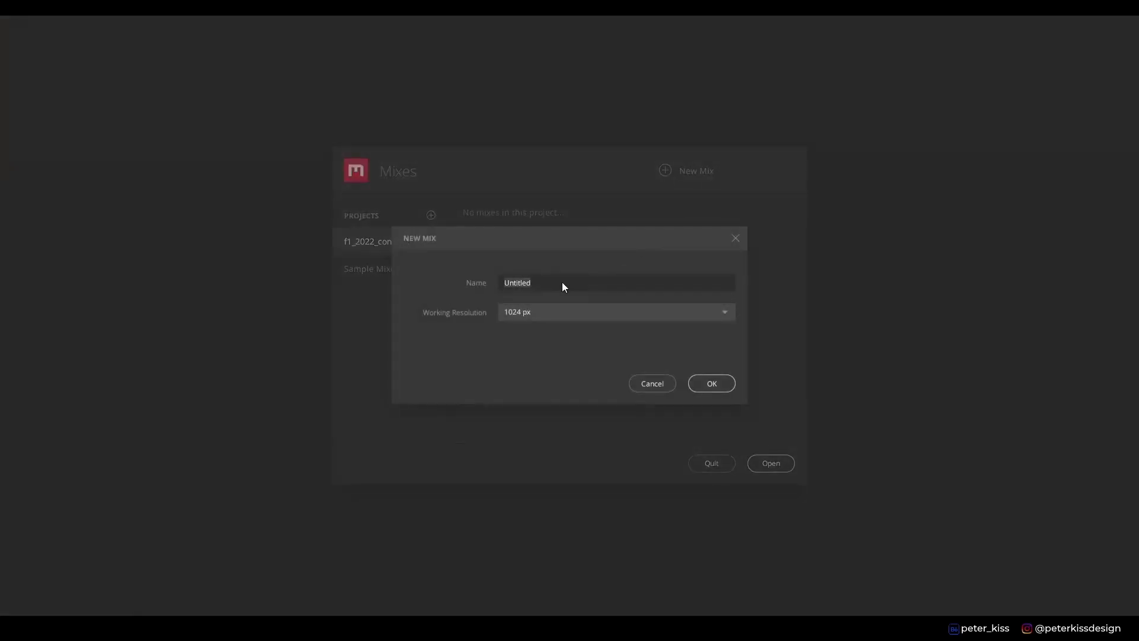
{"action": "type", "text": "n_body"}
{"action": "left_click", "coordinate": [550, 310]}
{"action": "left_click", "coordinate": [540, 397]}
{"action": "left_click", "coordinate": [711, 385]}
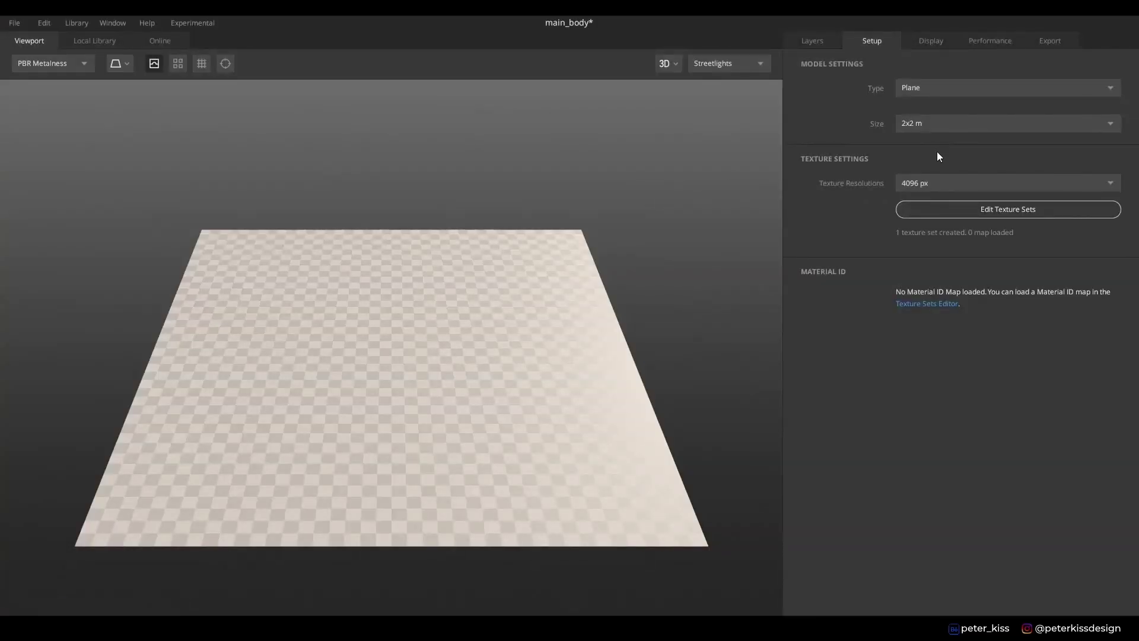
- Set the model type to Custom Model and load the main_body model file
{"action": "left_click", "coordinate": [941, 89]}
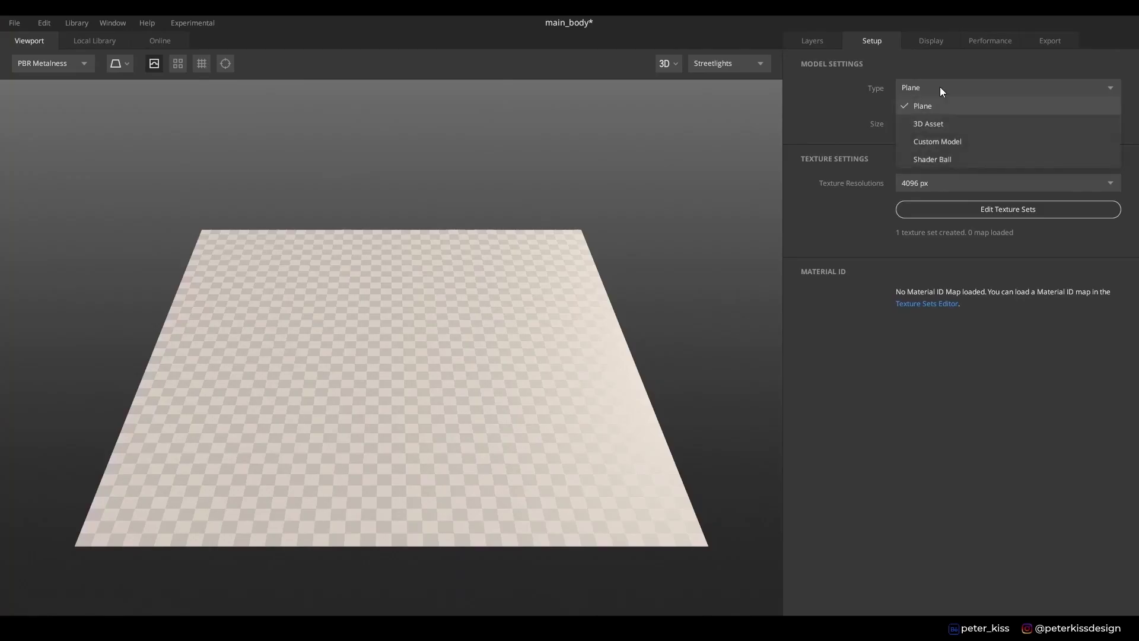
{"action": "left_click", "coordinate": [952, 142]}
{"action": "left_click", "coordinate": [316, 136]}
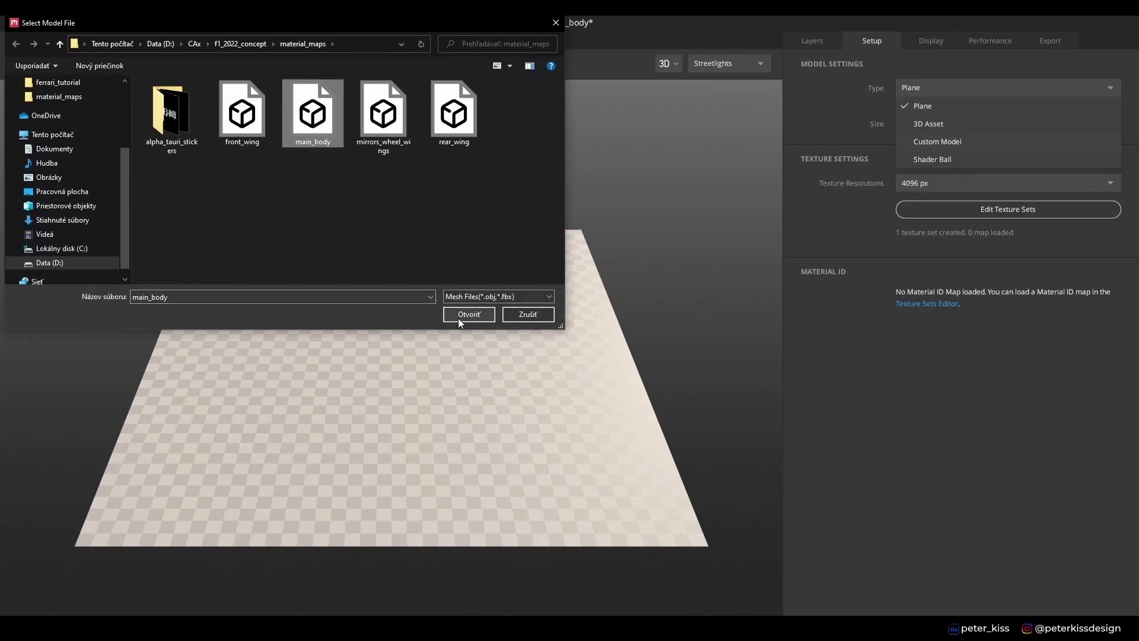
{"action": "left_click", "coordinate": [458, 316]}
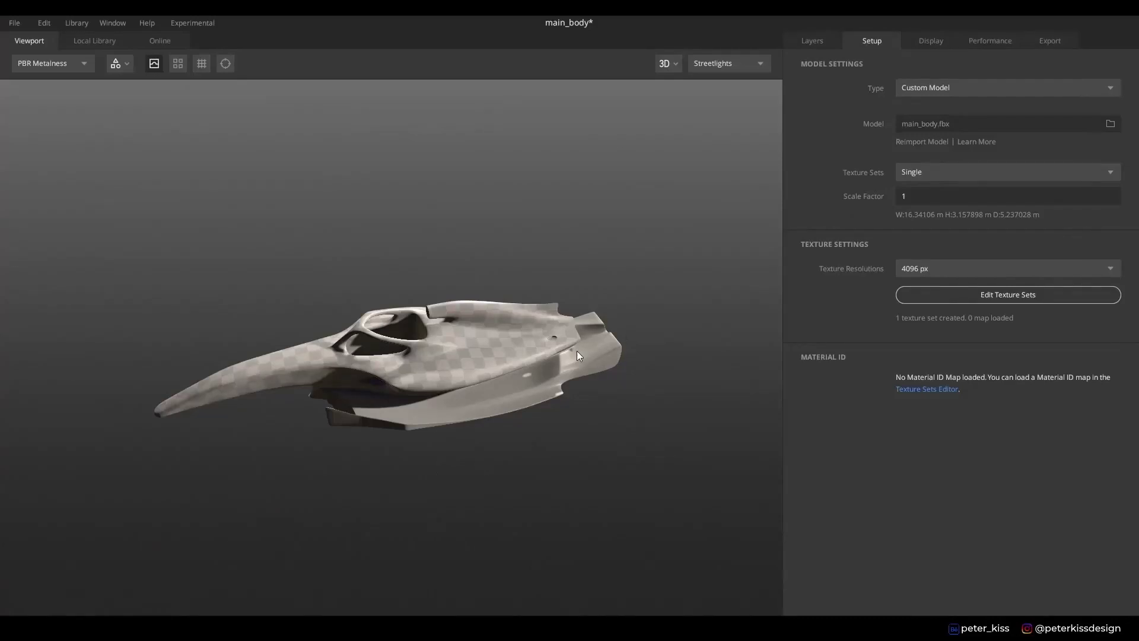
- Load main_body_color_map into the Material ID slot of the Texture Sets Editor
{"action": "middle_click_drag", "start_coordinate": [402, 414], "coordinate": [403, 386]}
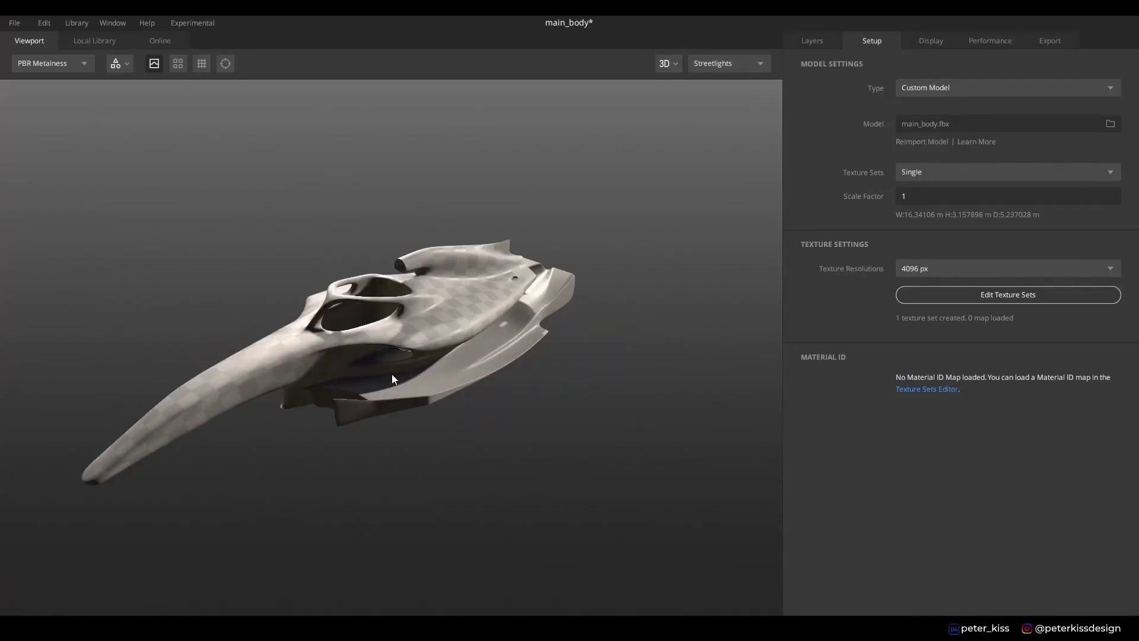
{"action": "left_click", "coordinate": [914, 390]}
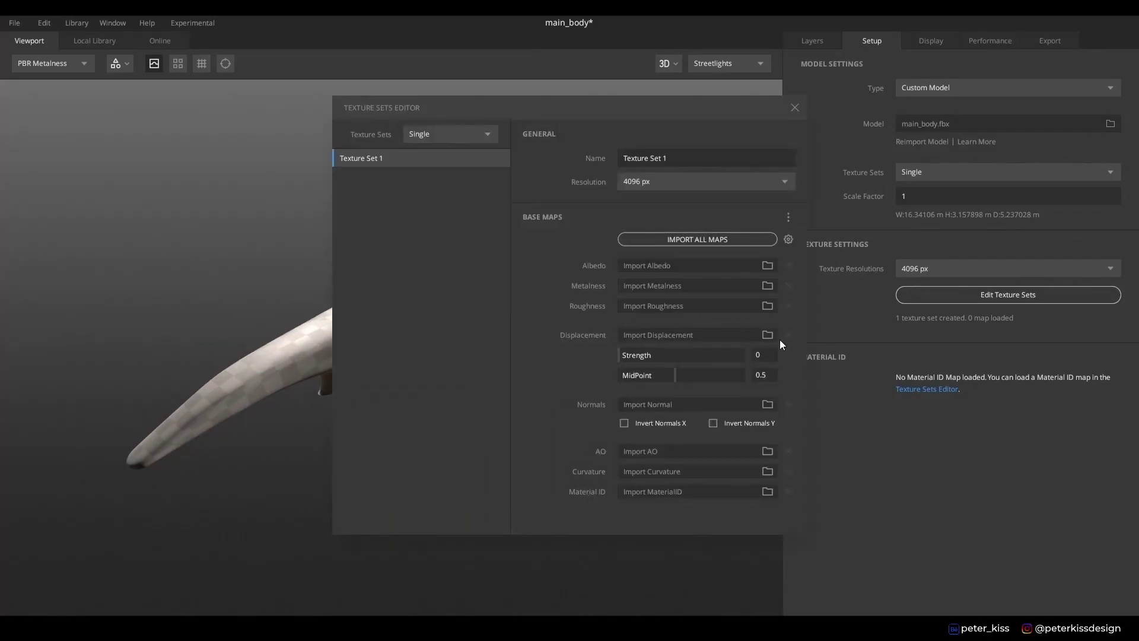
{"action": "left_click", "coordinate": [768, 492]}
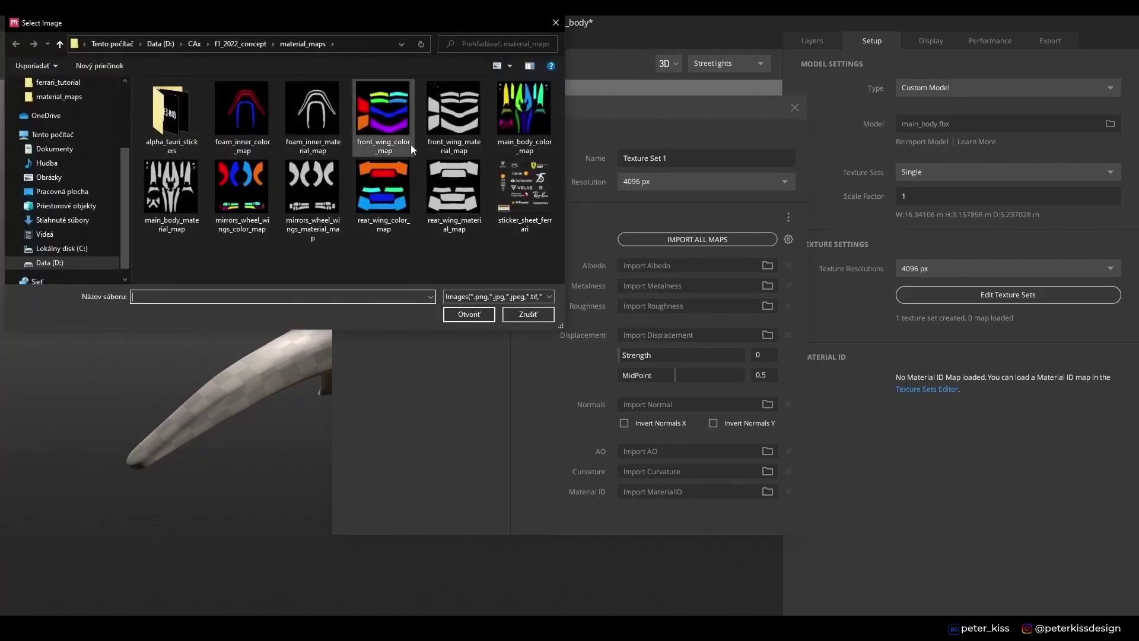
{"action": "left_click", "coordinate": [514, 121]}
{"action": "left_click", "coordinate": [468, 314]}
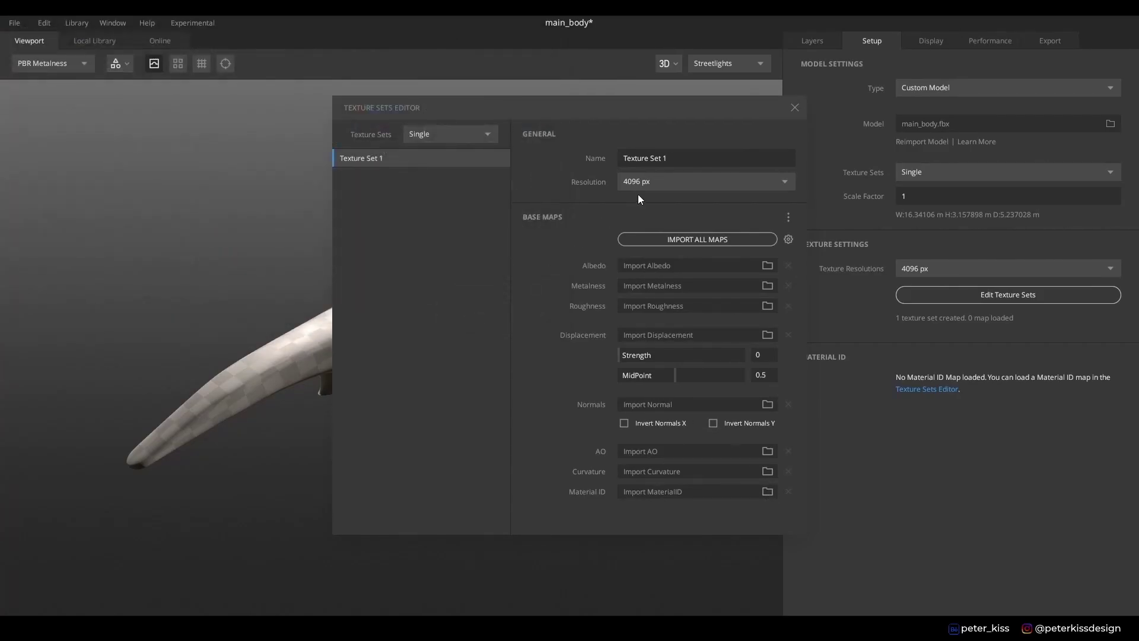
{"action": "left_click", "coordinate": [795, 107]}
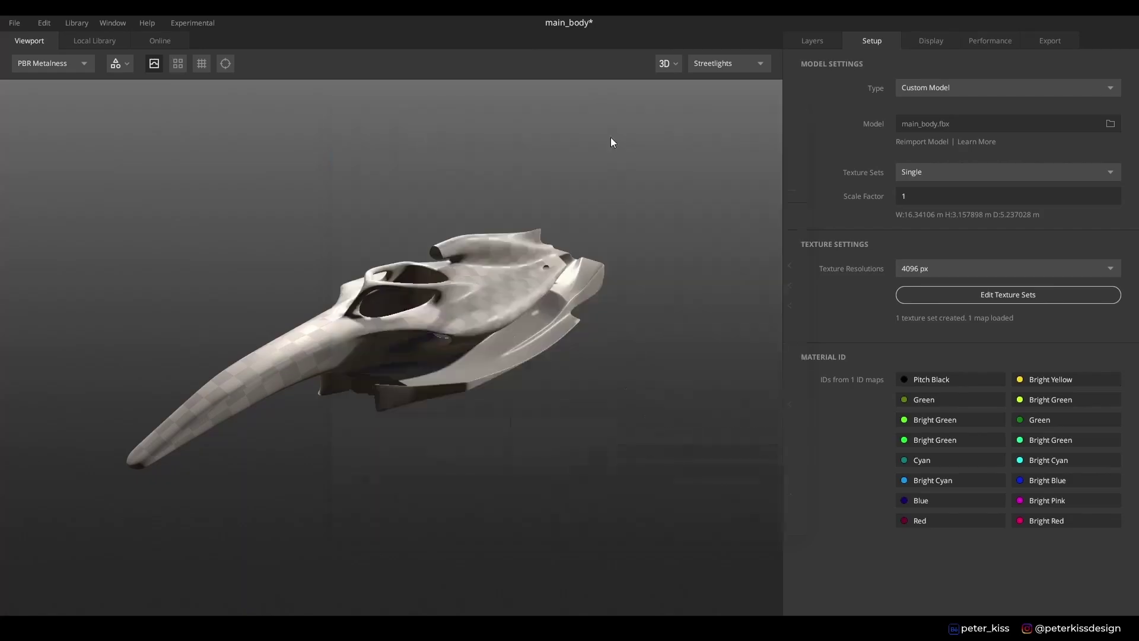
- Preview the car in Material ID view, return to PBR shading and show the Layers panel
{"action": "left_click", "coordinate": [77, 62]}
{"action": "left_click", "coordinate": [72, 206]}
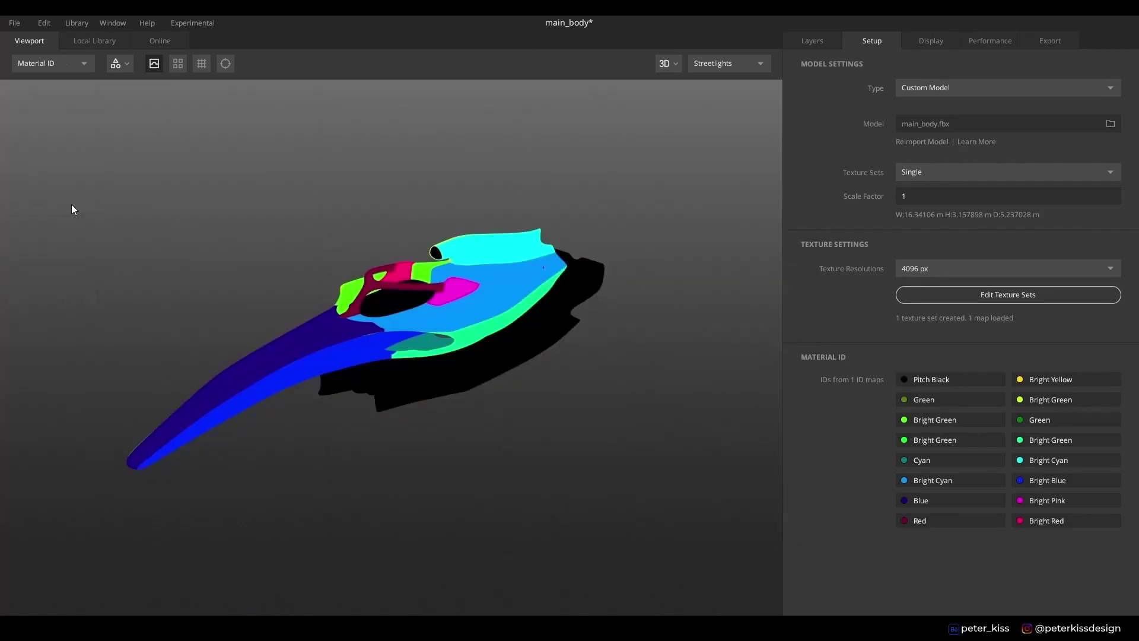
{"action": "left_click_drag", "start_coordinate": [465, 374], "coordinate": [413, 291], "text": "alt"}
{"action": "left_click", "coordinate": [80, 64]}
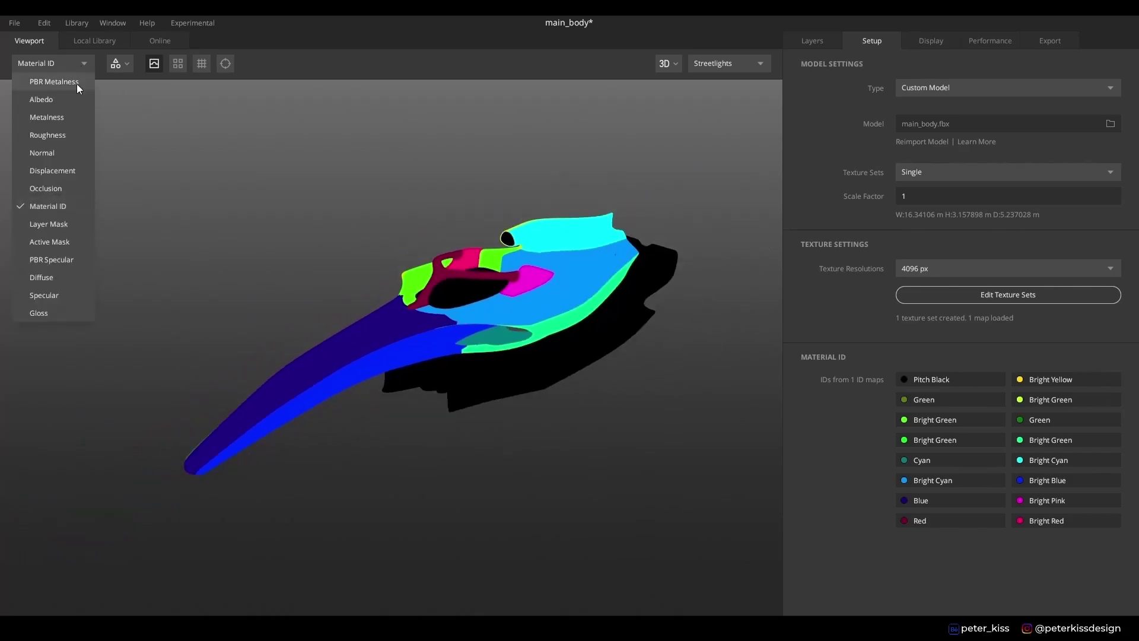
{"action": "left_click", "coordinate": [77, 84]}
{"action": "left_click", "coordinate": [809, 43]}
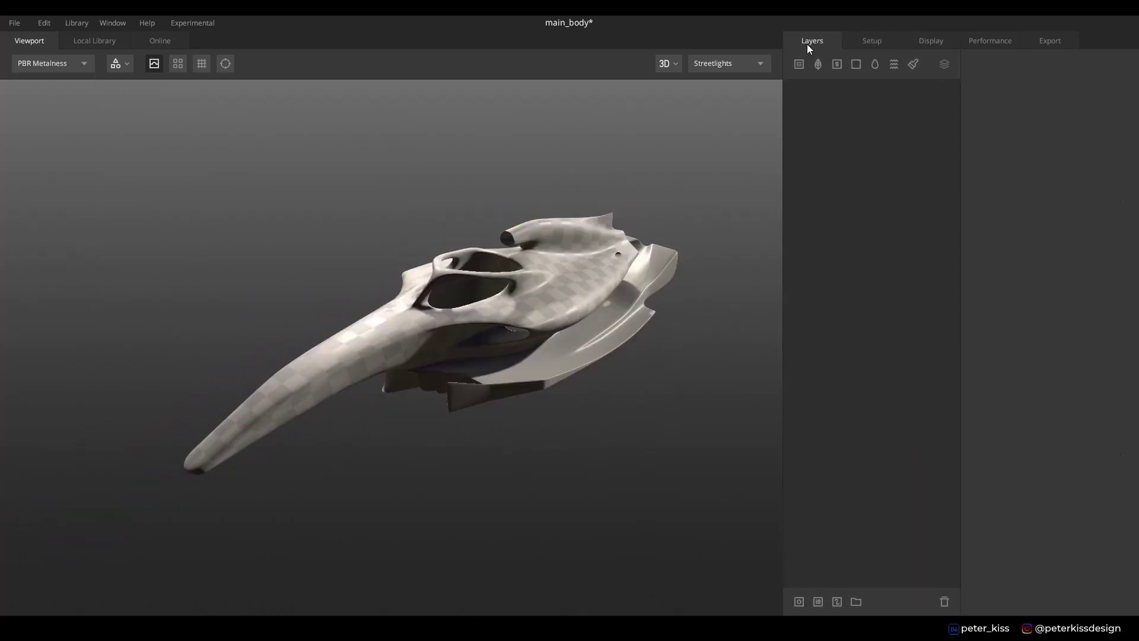
- Add a solid layer with its displacement, normals and occlusion channels turned off
{"action": "left_click", "coordinate": [856, 64]}
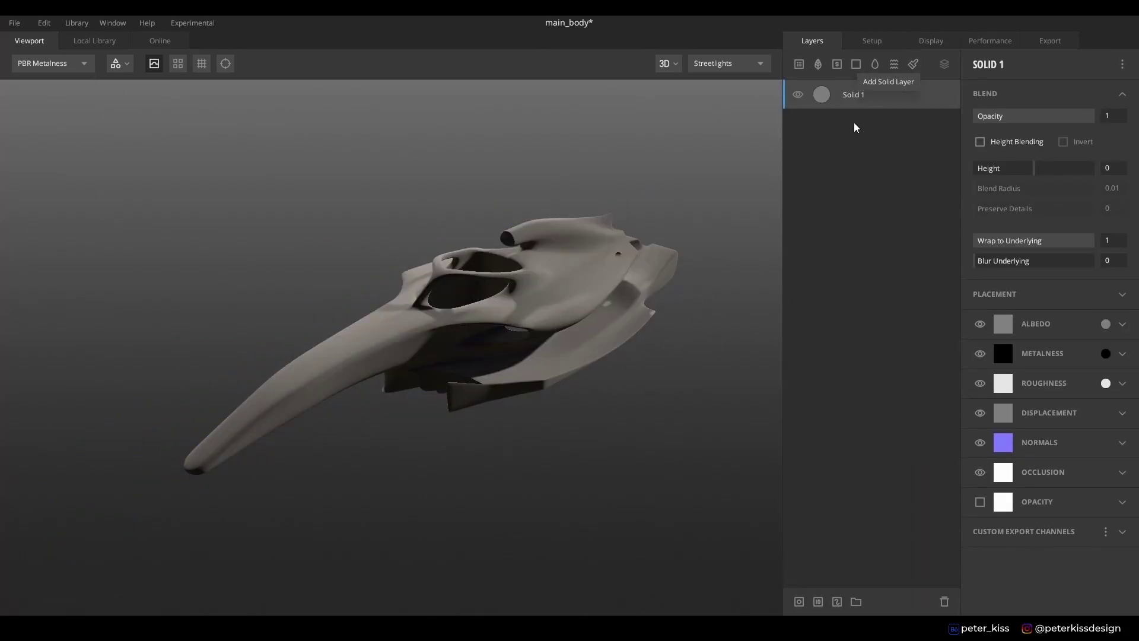
{"action": "left_click", "coordinate": [981, 413]}
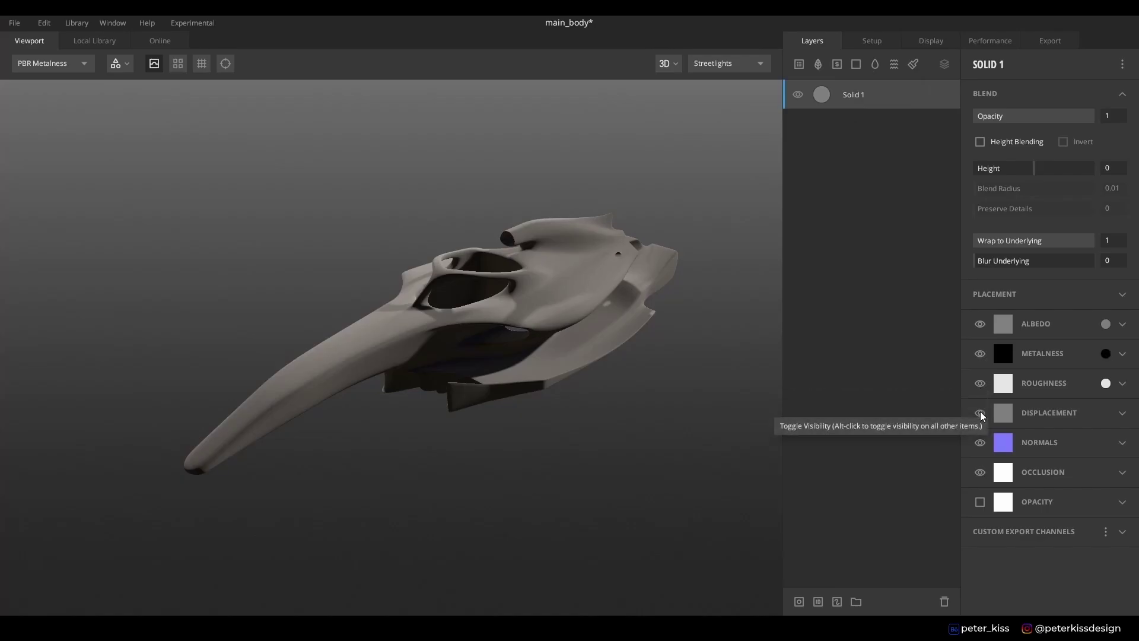
{"action": "left_click", "coordinate": [980, 444]}
{"action": "left_click", "coordinate": [980, 473]}
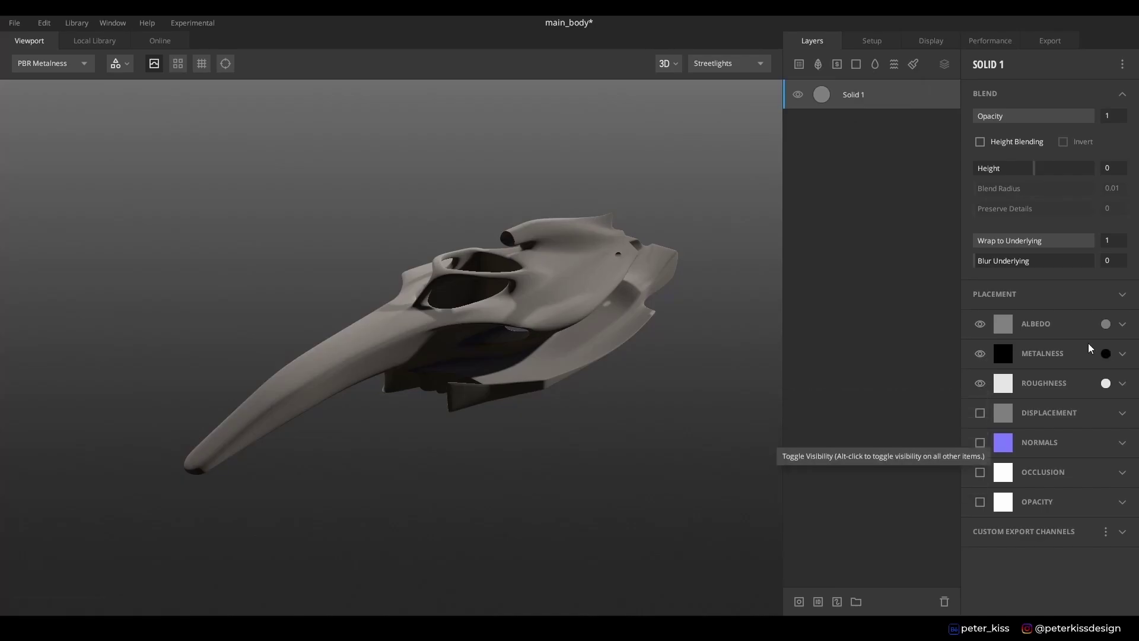
- Set the solid layer's albedo to dark navy hex 252E3D
{"action": "left_click", "coordinate": [1106, 324]}
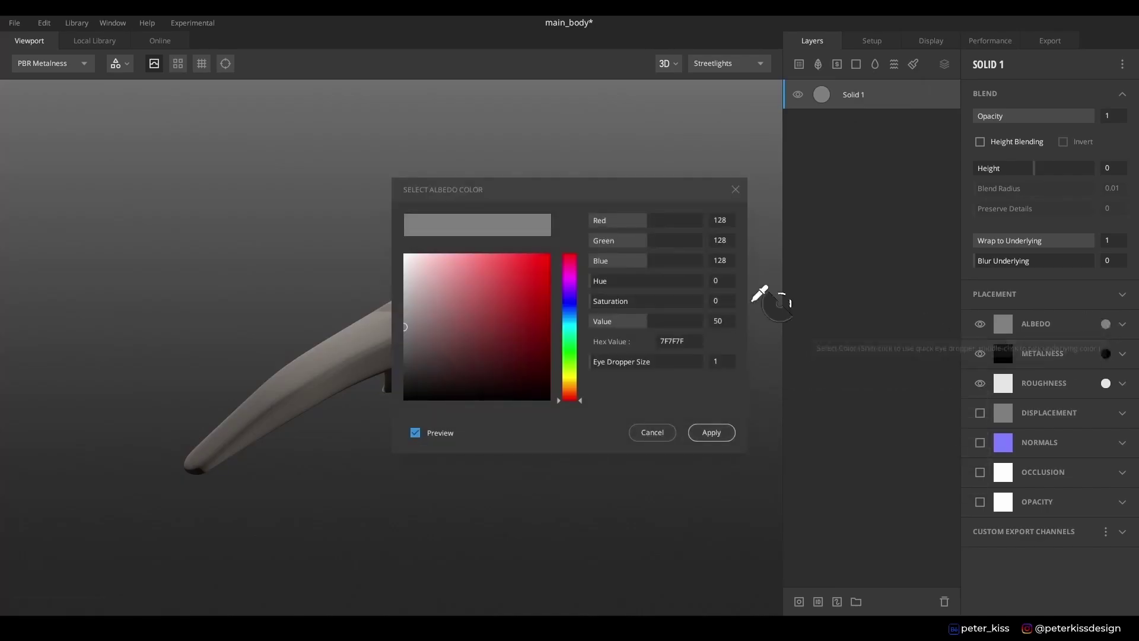
{"action": "left_click", "coordinate": [686, 347]}
{"action": "type", "text": "2"}
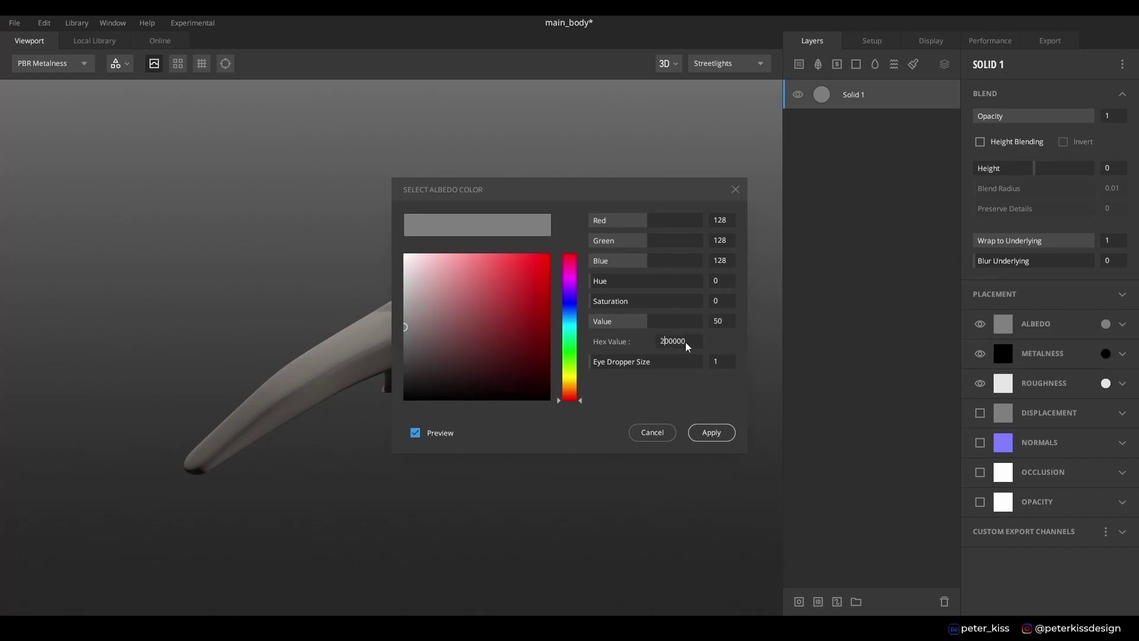
{"action": "type", "text": "52E3D"}
{"action": "left_click", "coordinate": [709, 401]}
{"action": "left_click", "coordinate": [712, 432]}
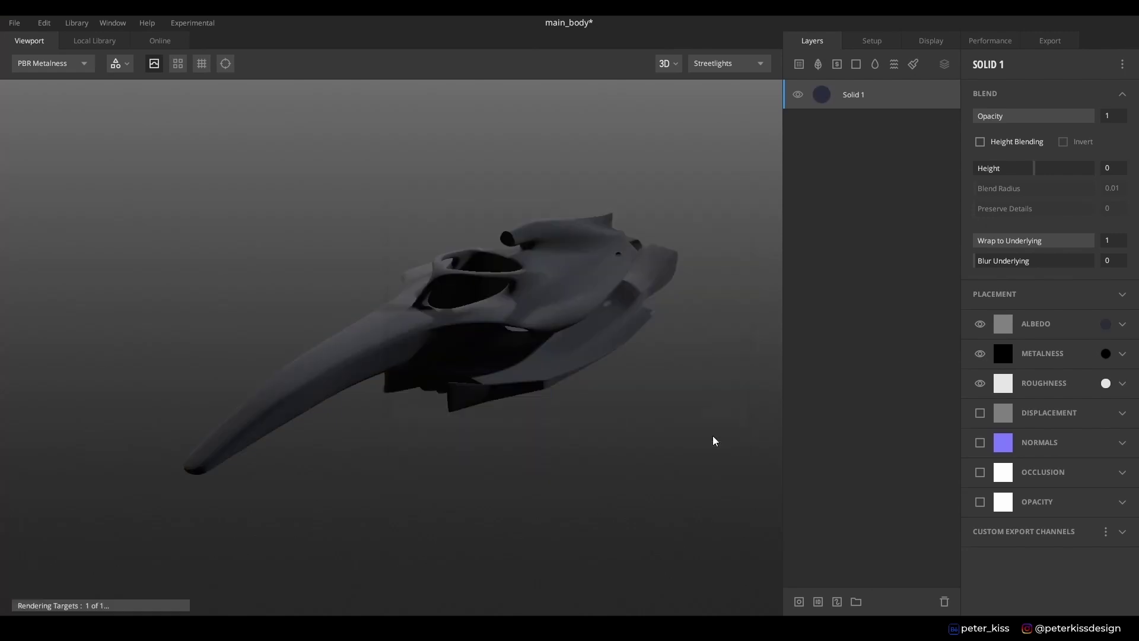
- Add a material ID mask to Solid 1 and show the car in Material ID colours
{"action": "right_click", "coordinate": [887, 98]}
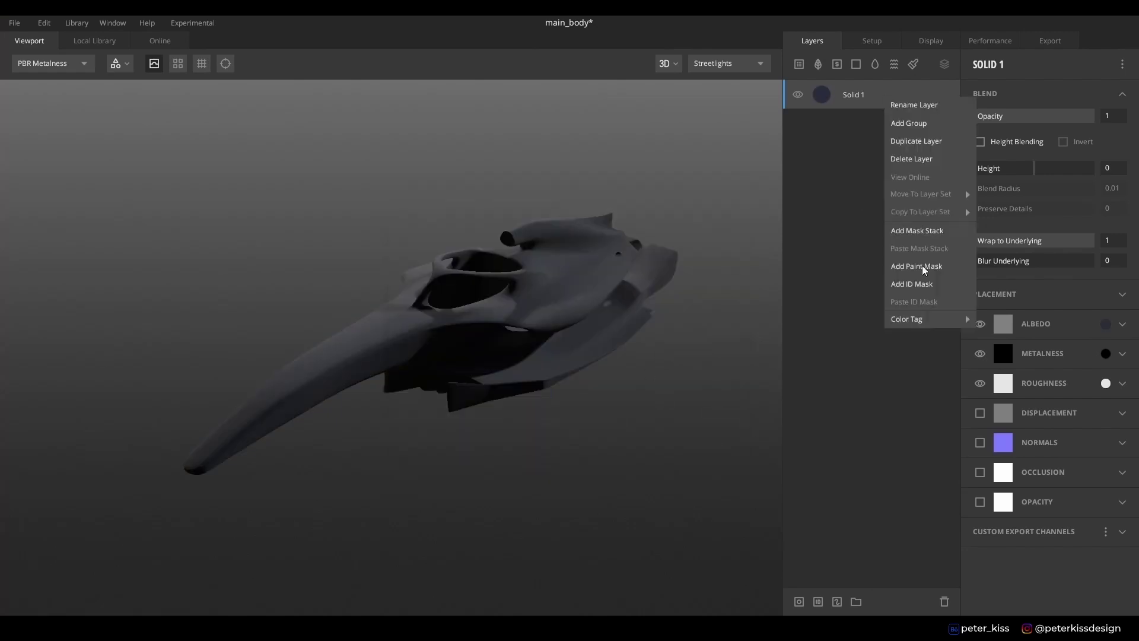
{"action": "left_click", "coordinate": [926, 285]}
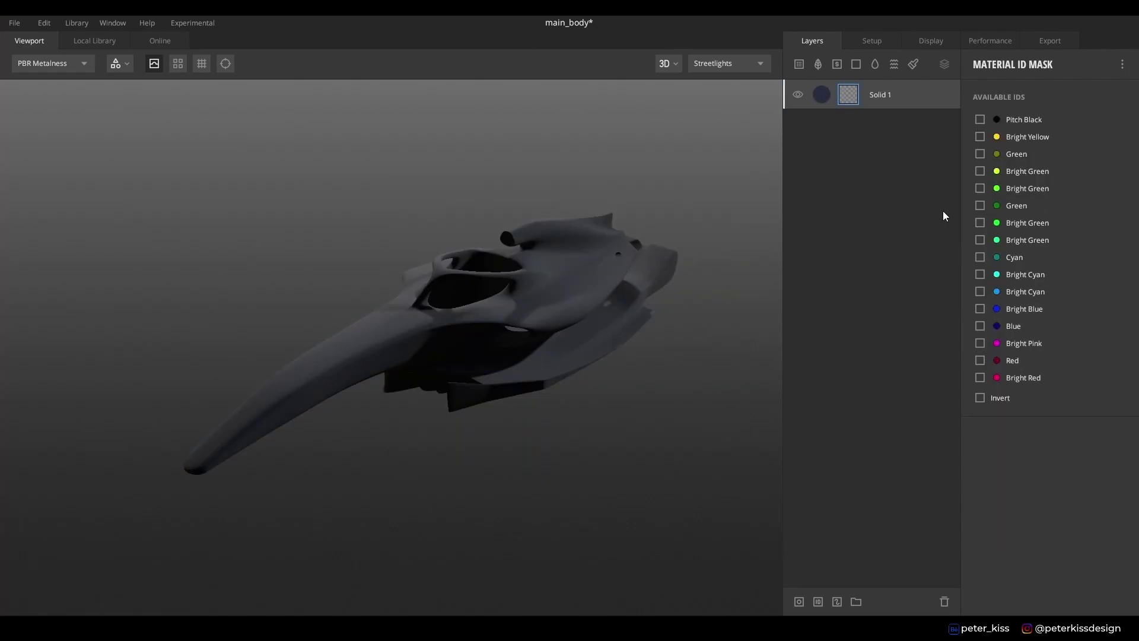
{"action": "left_click", "coordinate": [67, 61]}
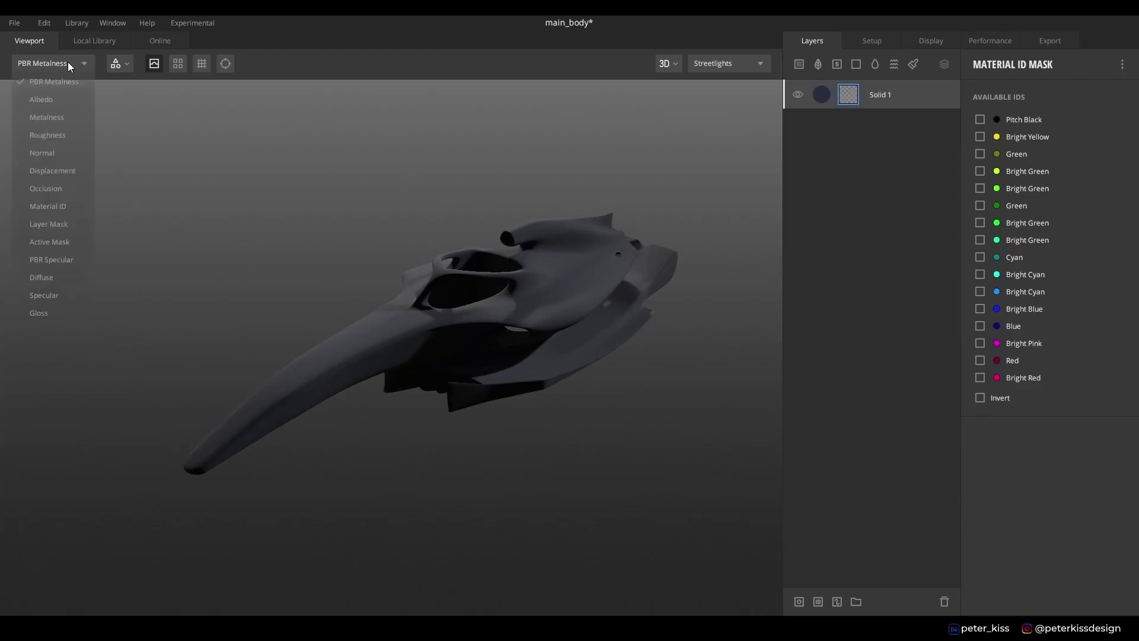
{"action": "left_click", "coordinate": [74, 208]}
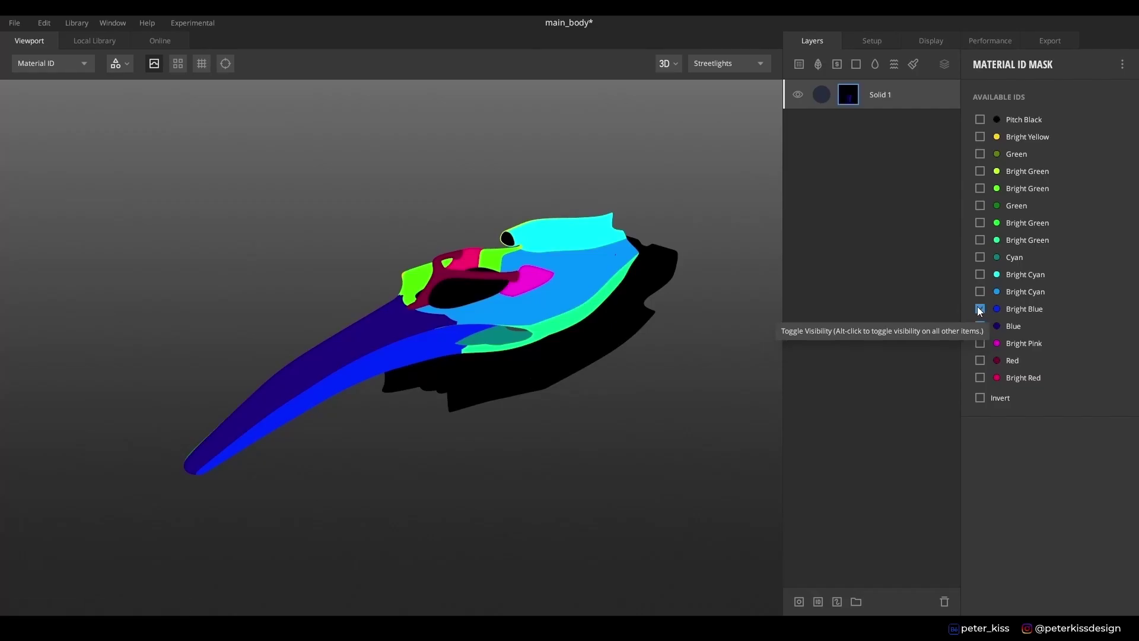
- Include Blue, both Bright Cyan, Bright Green, Bright Pink, Red and Bright Red regions in the mask
{"action": "left_click", "coordinate": [980, 326]}
{"action": "left_click", "coordinate": [979, 291]}
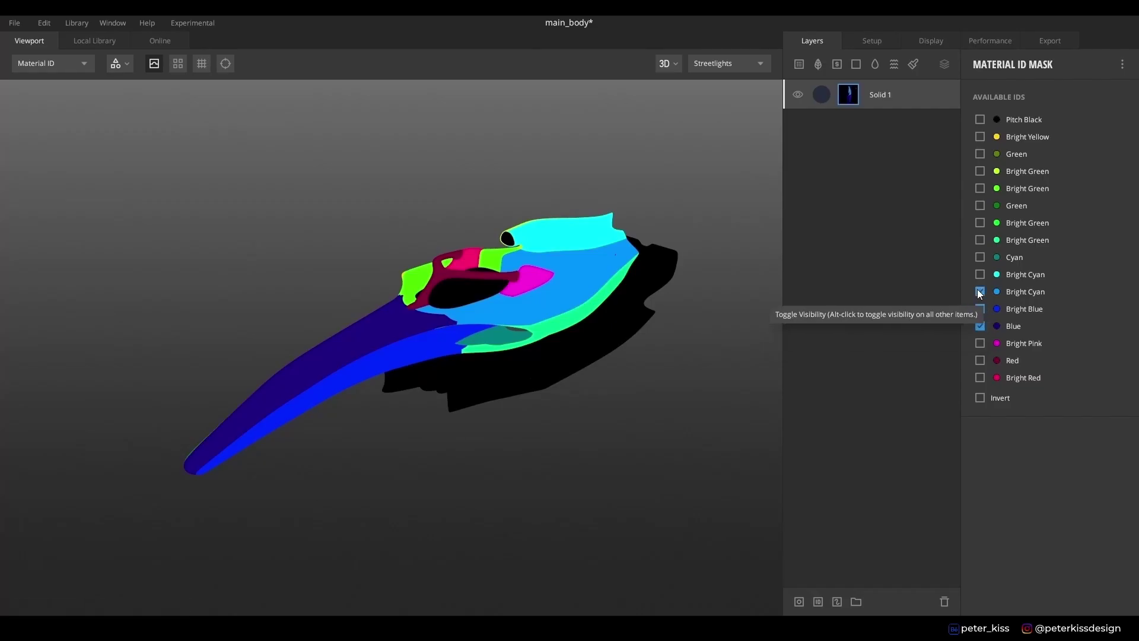
{"action": "left_click", "coordinate": [980, 274]}
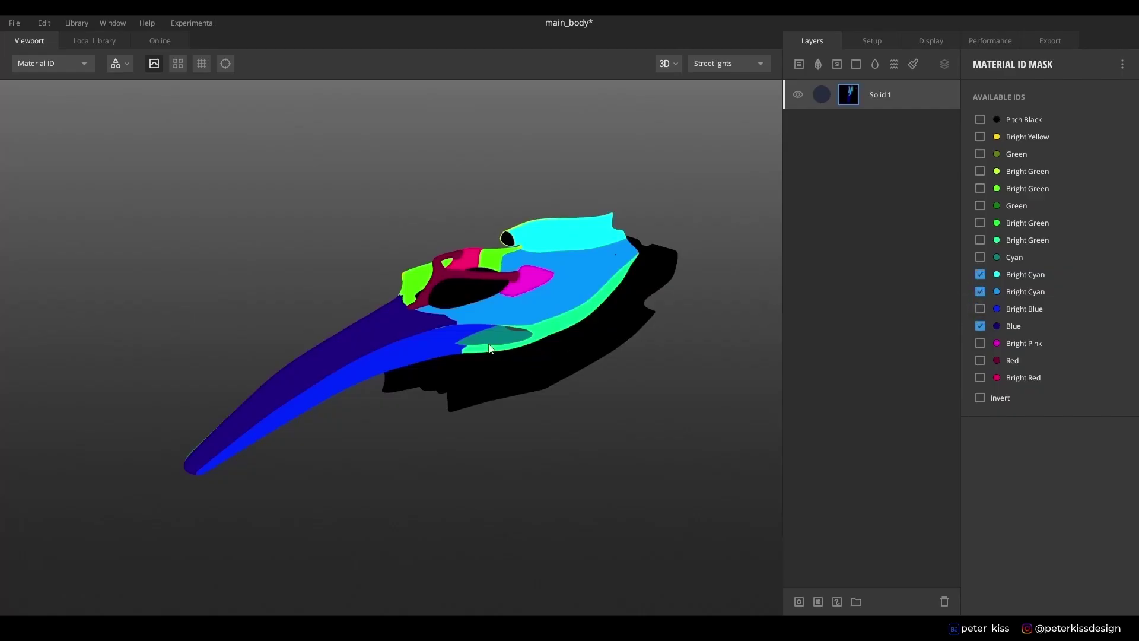
{"action": "left_click_drag", "start_coordinate": [490, 349], "coordinate": [738, 328]}
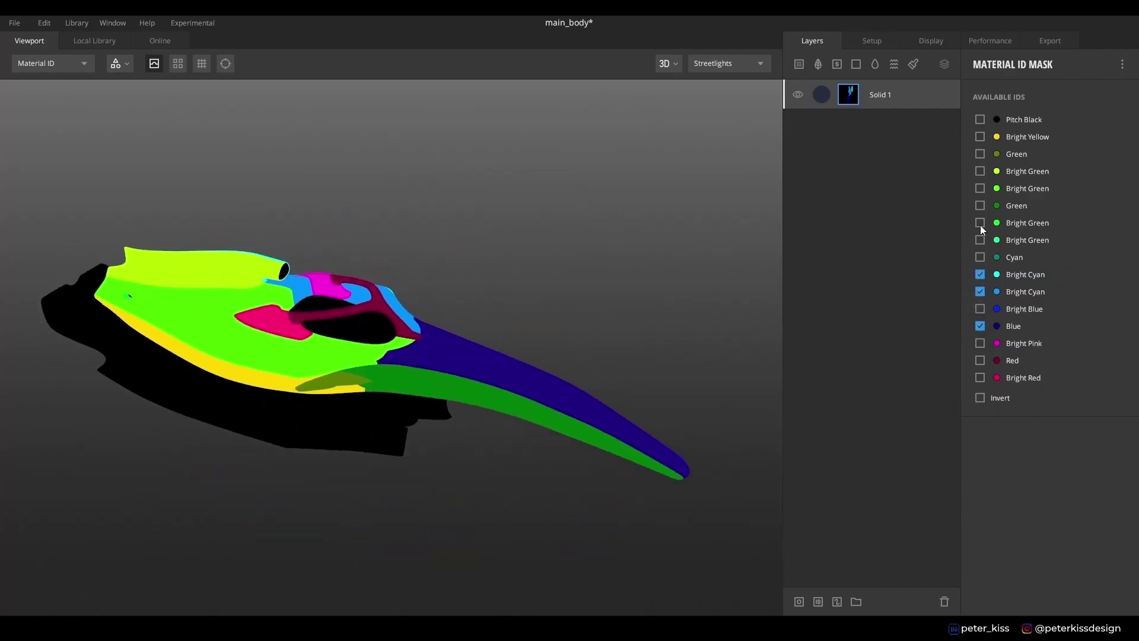
{"action": "left_click", "coordinate": [982, 188]}
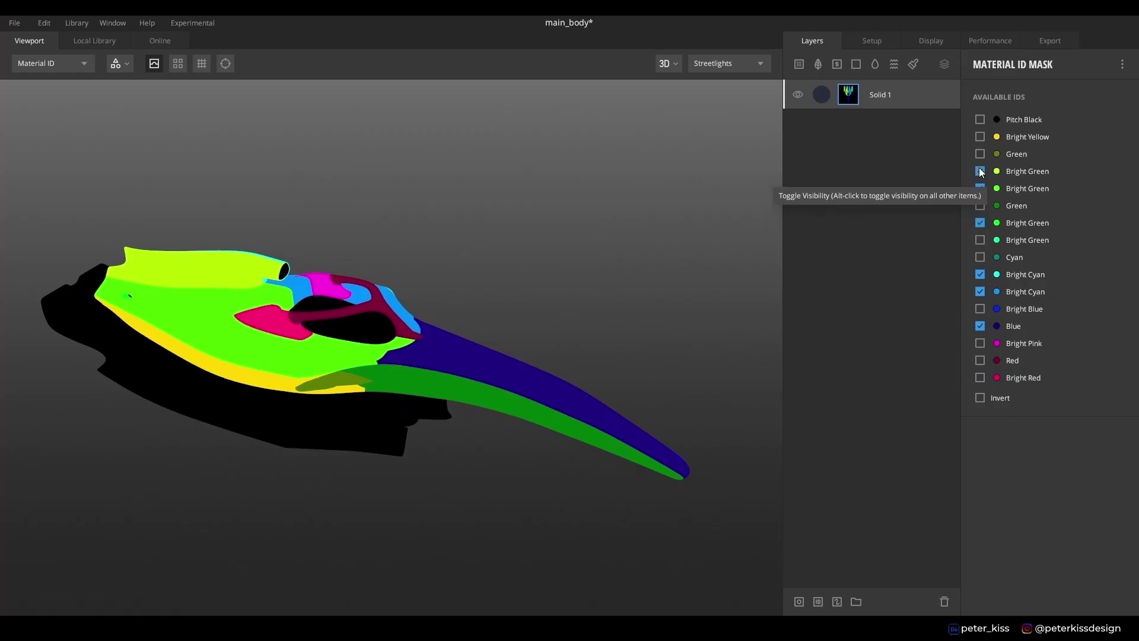
{"action": "left_click", "coordinate": [980, 343]}
{"action": "left_click", "coordinate": [981, 360]}
{"action": "left_click", "coordinate": [980, 378]}
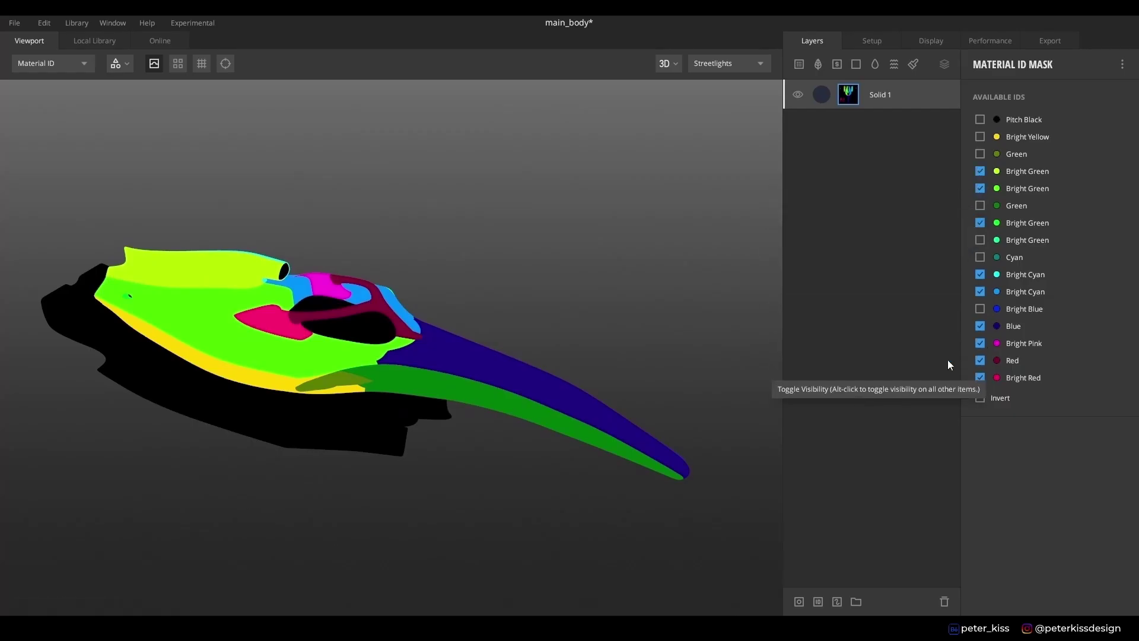
- Switch back to PBR shading and orbit the car to preview the navy areas
{"action": "left_click", "coordinate": [67, 66]}
{"action": "left_click", "coordinate": [83, 89]}
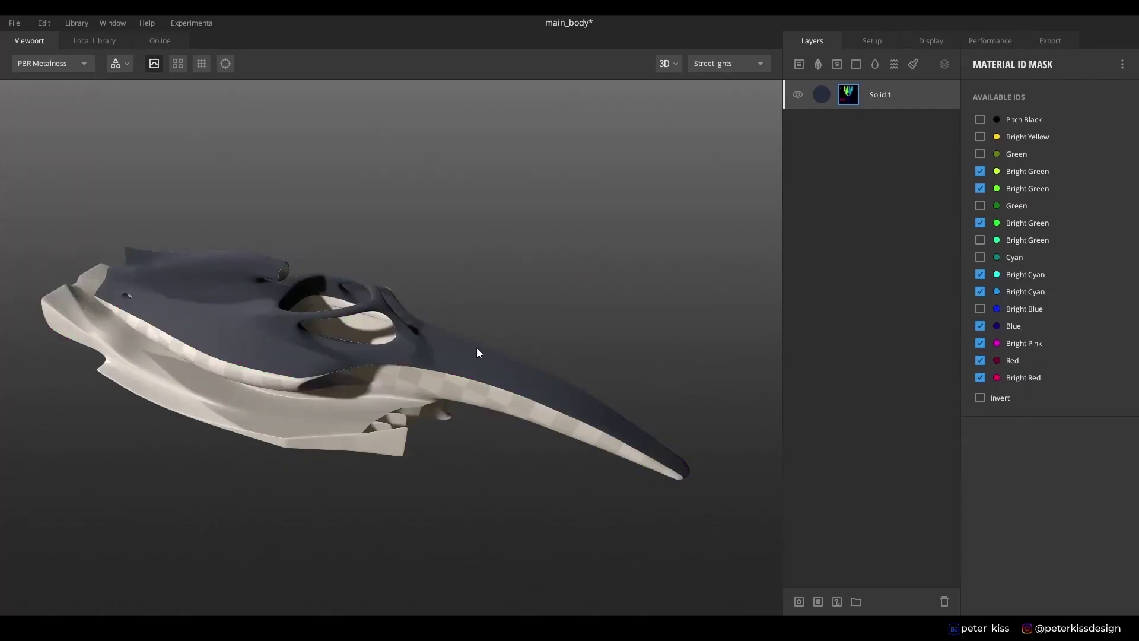
{"action": "left_click_drag", "start_coordinate": [478, 353], "coordinate": [407, 355]}
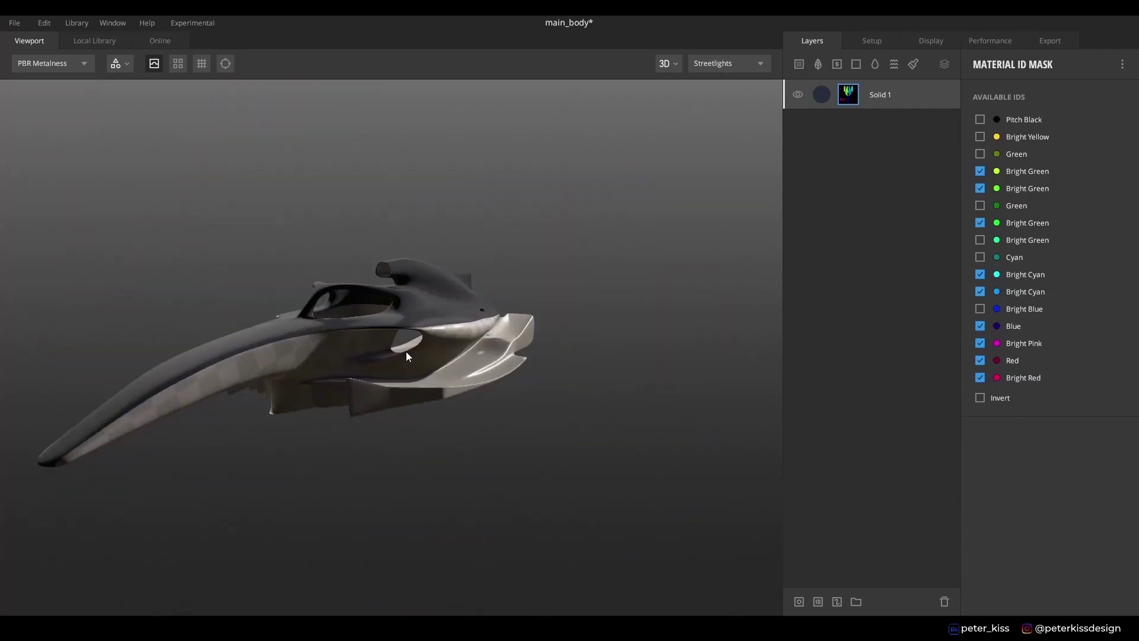
{"action": "scroll", "coordinate": [407, 356], "scroll_direction": "down", "scroll_amount": 3}
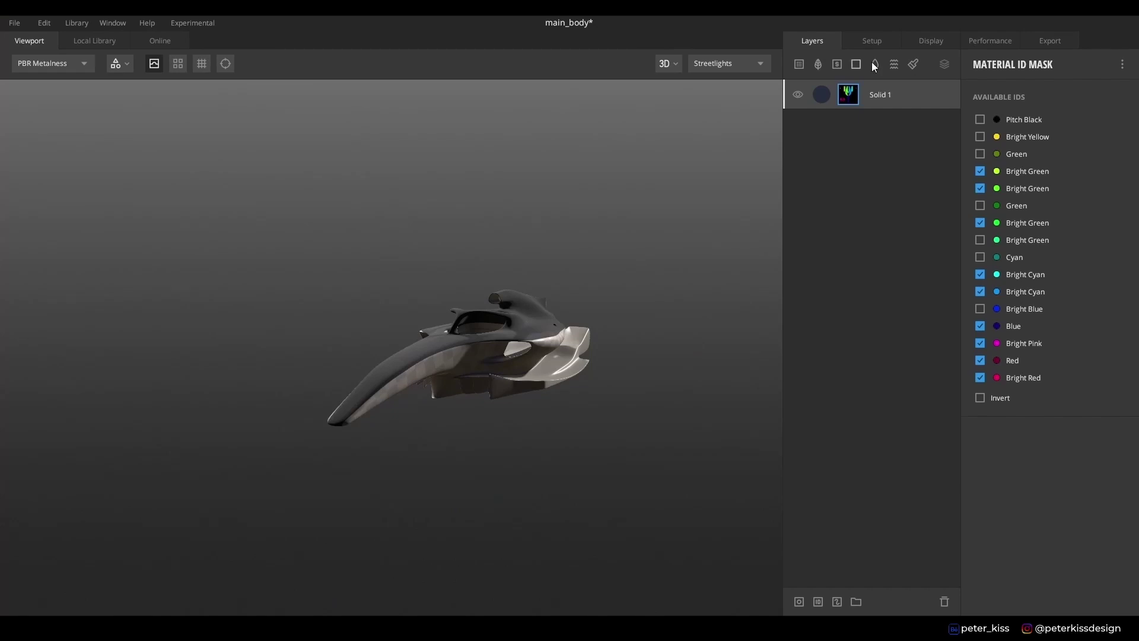
- Add a near-white solid layer with Roughness, Displacement, Normals and Occlusion channels turned off
{"action": "left_click", "coordinate": [856, 63]}
{"action": "left_click", "coordinate": [980, 383]}
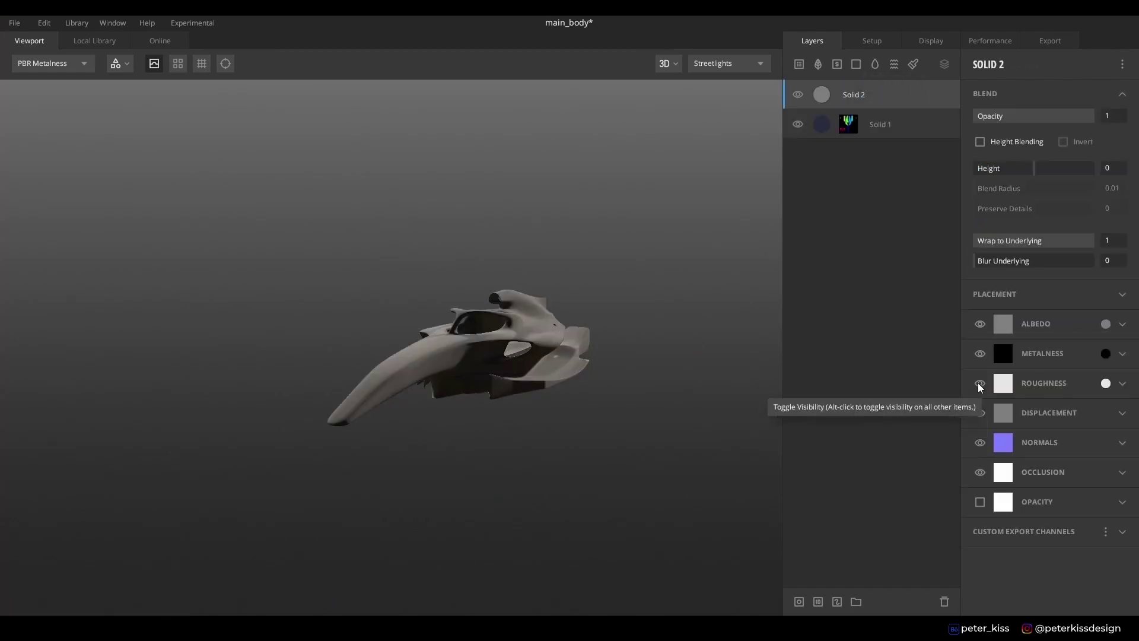
{"action": "left_click", "coordinate": [980, 413]}
{"action": "left_click", "coordinate": [980, 443]}
{"action": "left_click", "coordinate": [981, 472]}
{"action": "left_click", "coordinate": [1105, 323]}
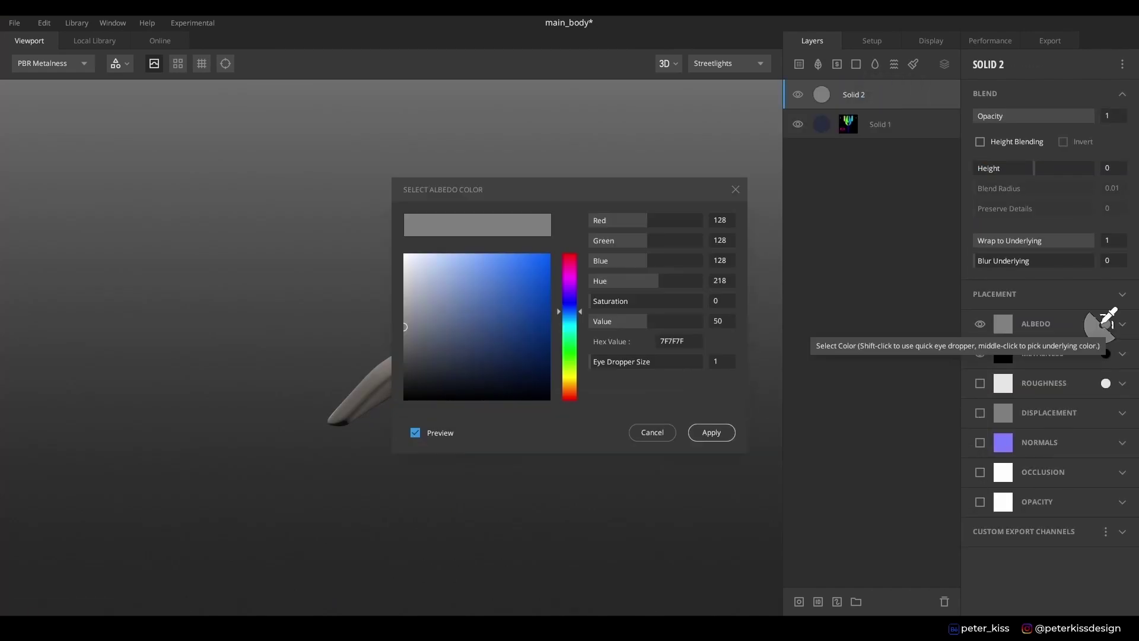
{"action": "left_click", "coordinate": [409, 283]}
{"action": "left_click", "coordinate": [712, 432]}
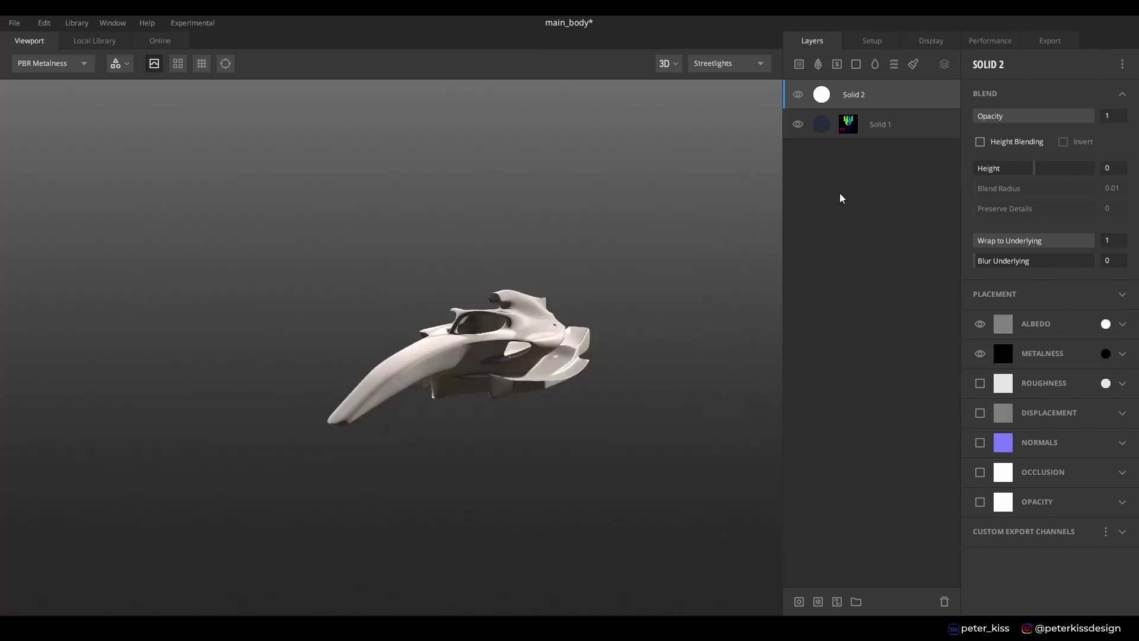
- Add a material ID mask to Solid 2 and view the car in Material ID colours
{"action": "right_click", "coordinate": [905, 98]}
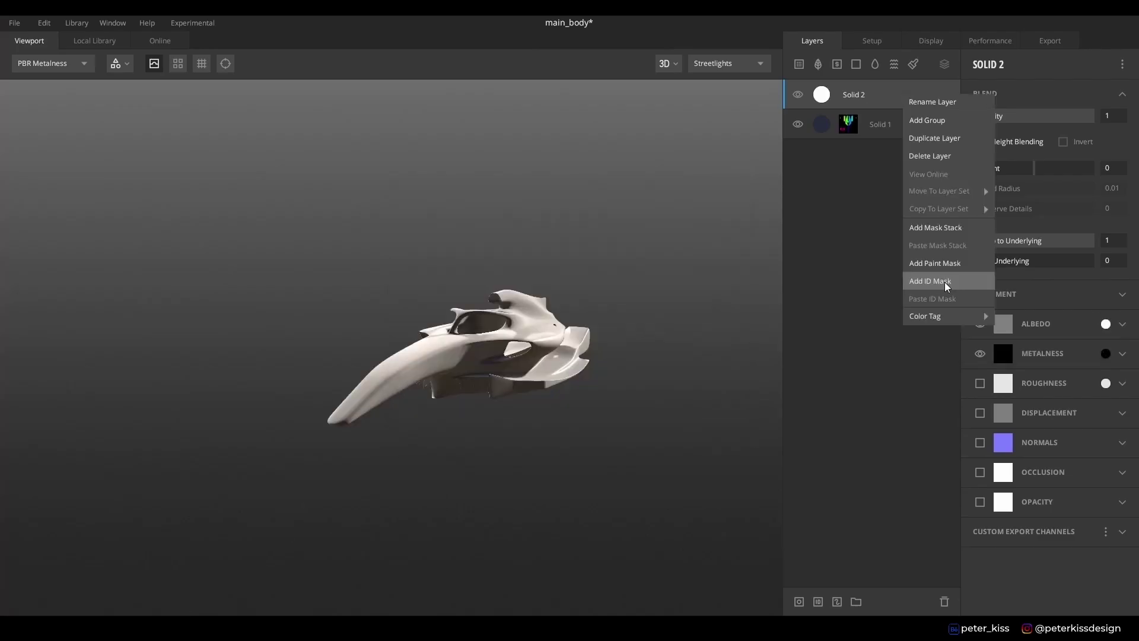
{"action": "left_click", "coordinate": [946, 280]}
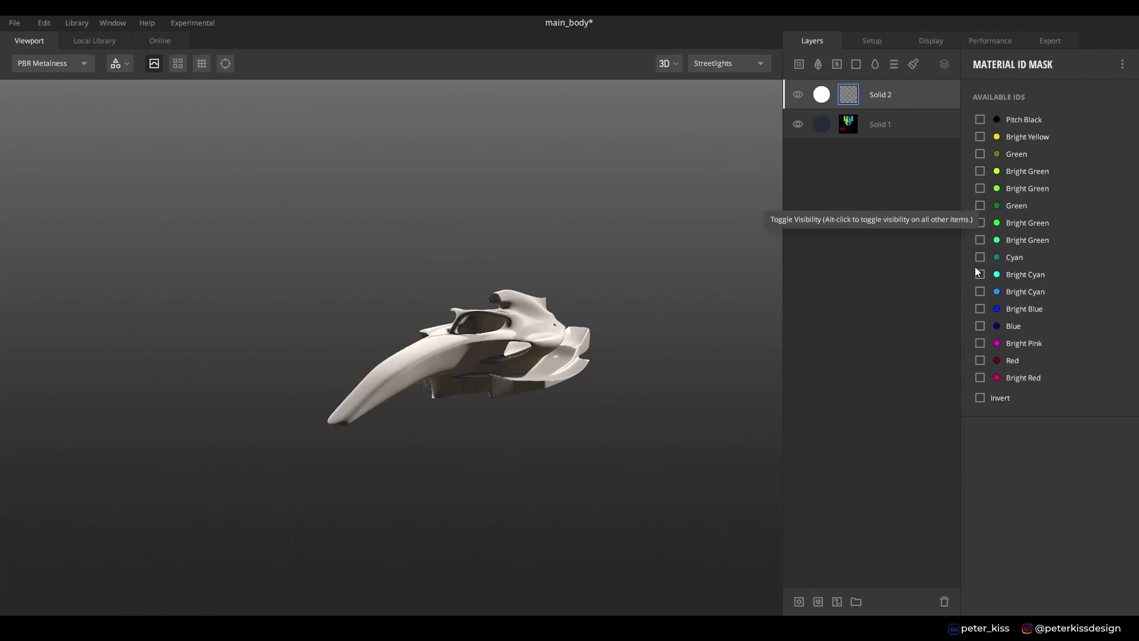
{"action": "left_click", "coordinate": [870, 129]}
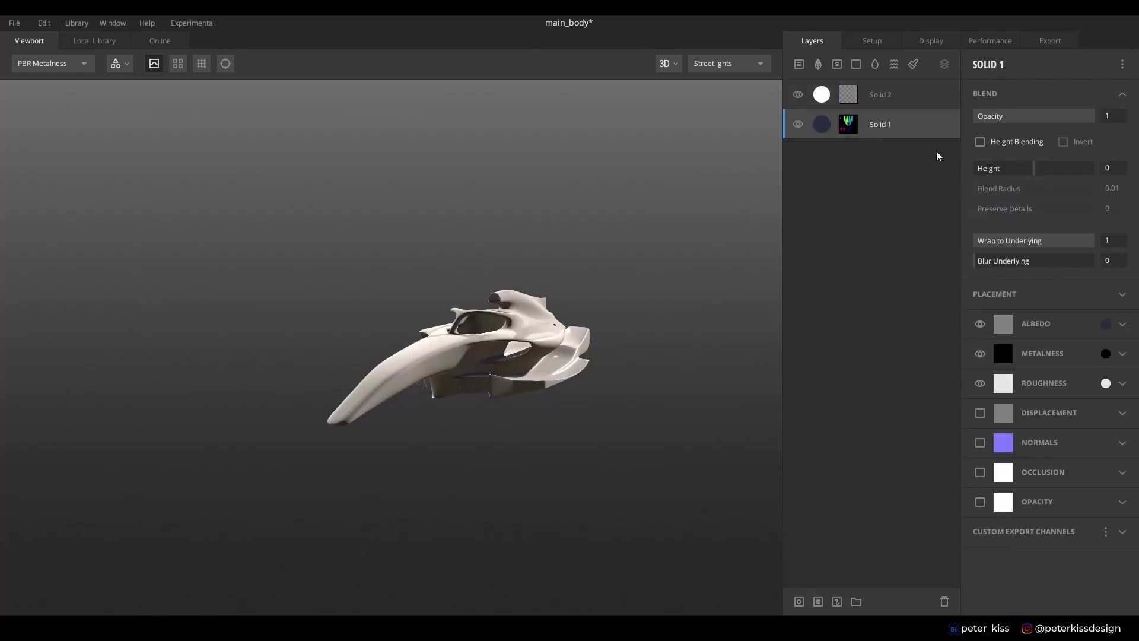
{"action": "left_click", "coordinate": [892, 97]}
{"action": "left_click", "coordinate": [72, 63]}
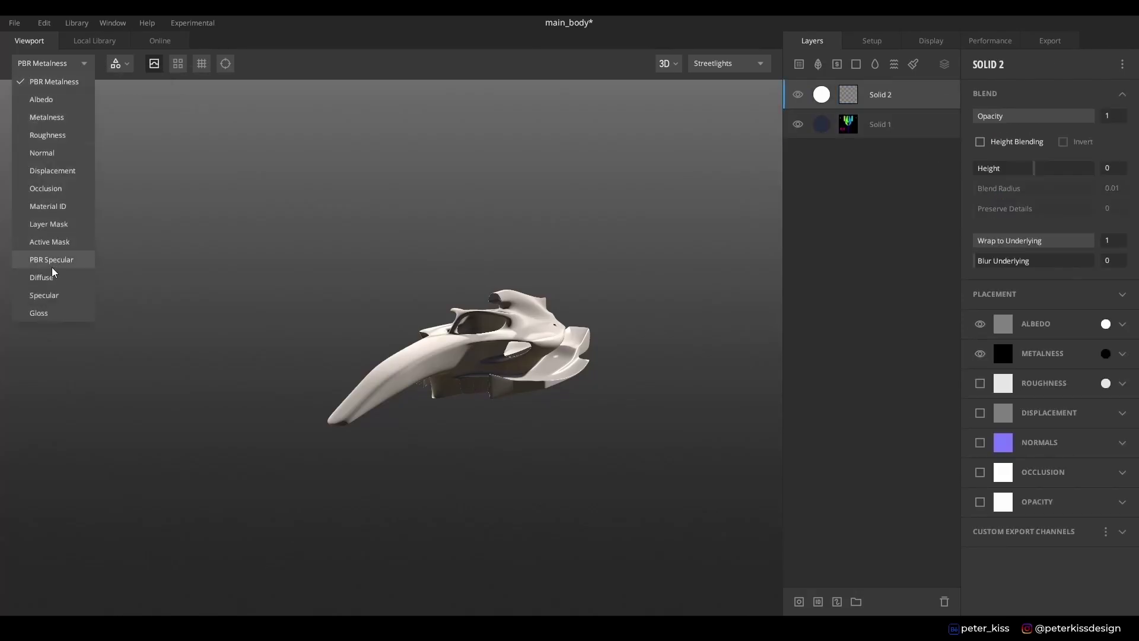
{"action": "left_click", "coordinate": [48, 206]}
{"action": "left_click_drag", "start_coordinate": [605, 366], "coordinate": [509, 399]}
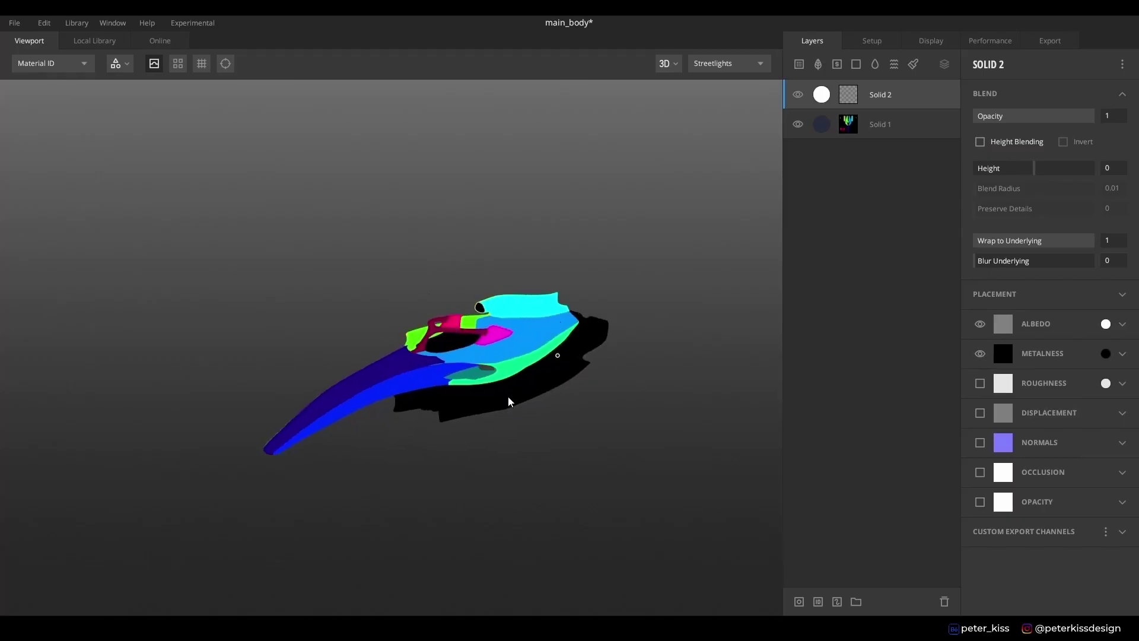
- Limit the white layer's mask to Bright Blue, Bright Yellow and the second Green region
{"action": "left_click", "coordinate": [855, 100]}
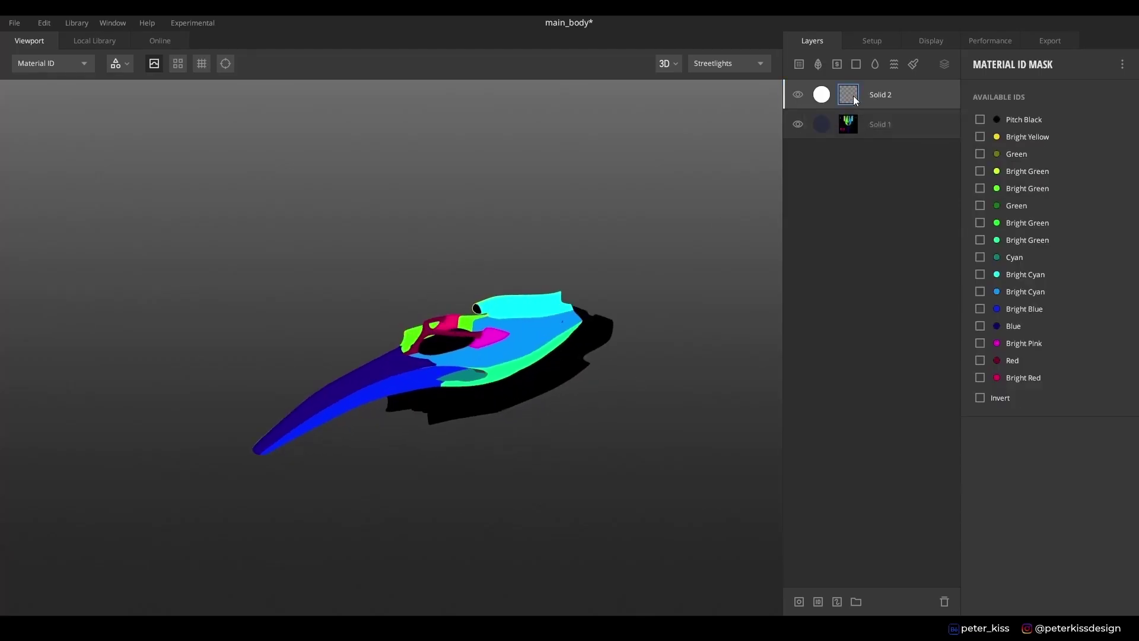
{"action": "left_click", "coordinate": [980, 308]}
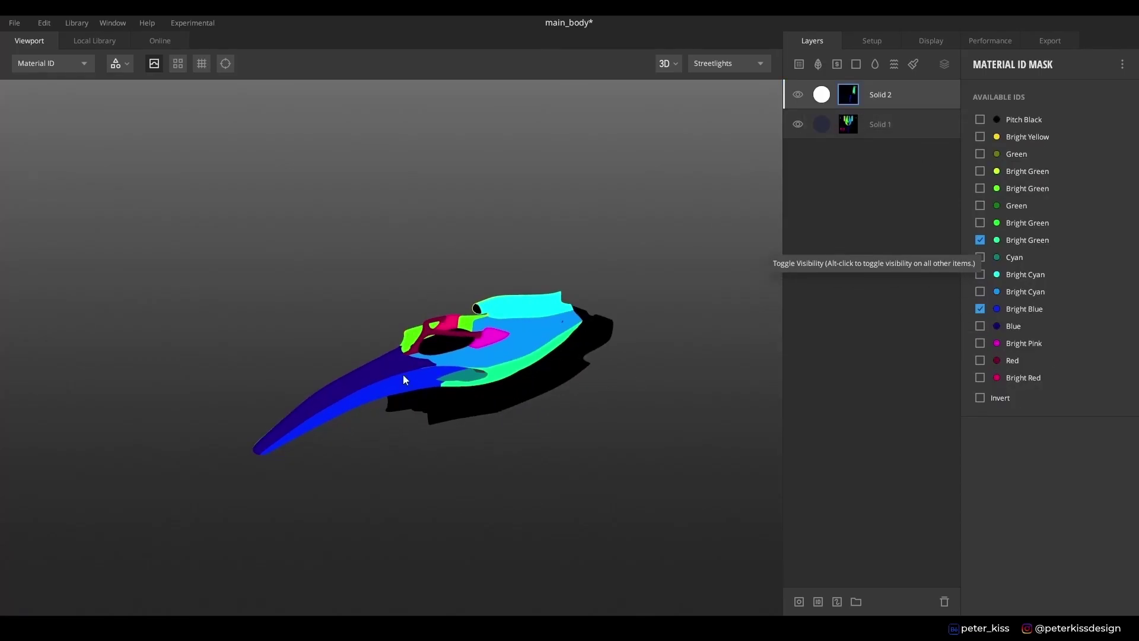
{"action": "left_click_drag", "start_coordinate": [405, 380], "coordinate": [771, 315], "text": "alt"}
{"action": "left_click", "coordinate": [980, 137]}
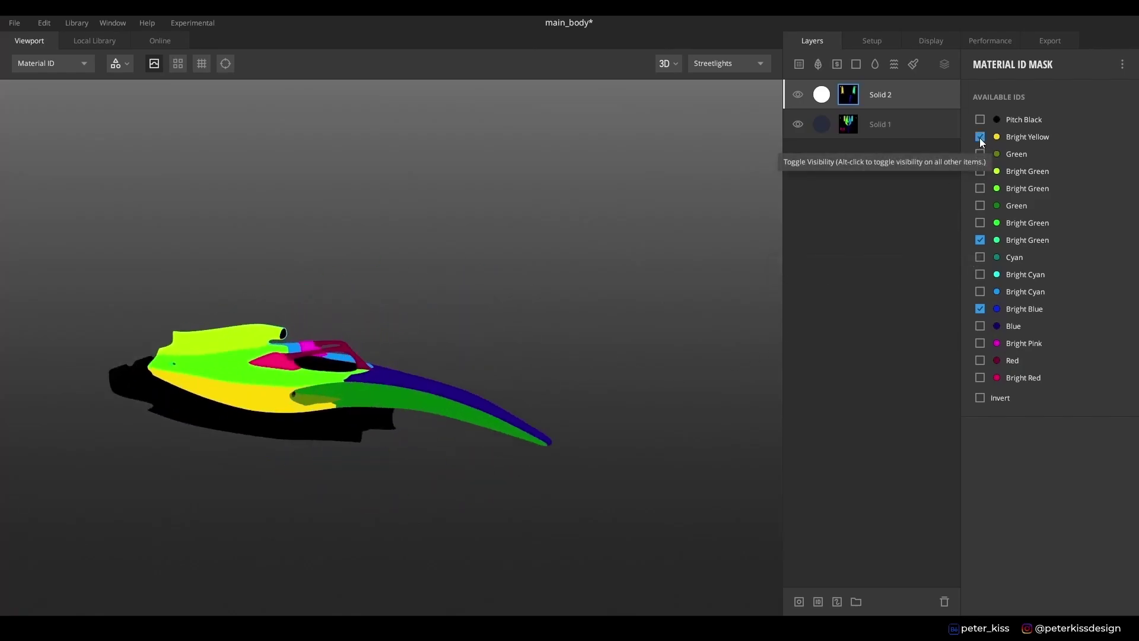
{"action": "left_click", "coordinate": [980, 154]}
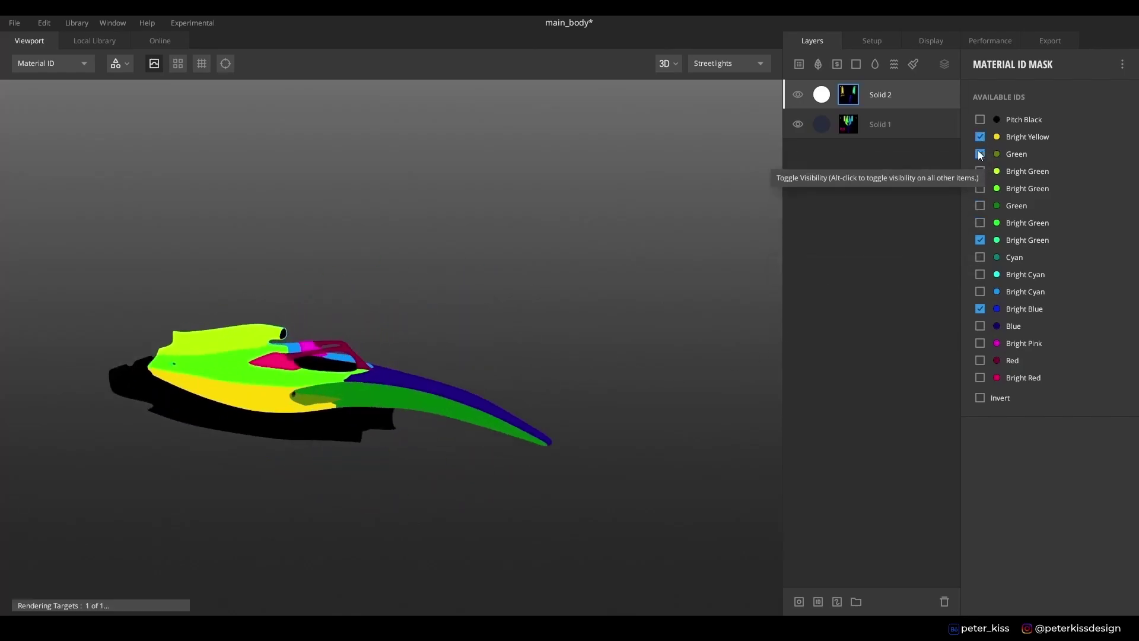
{"action": "left_click", "coordinate": [51, 64]}
{"action": "left_click", "coordinate": [60, 83]}
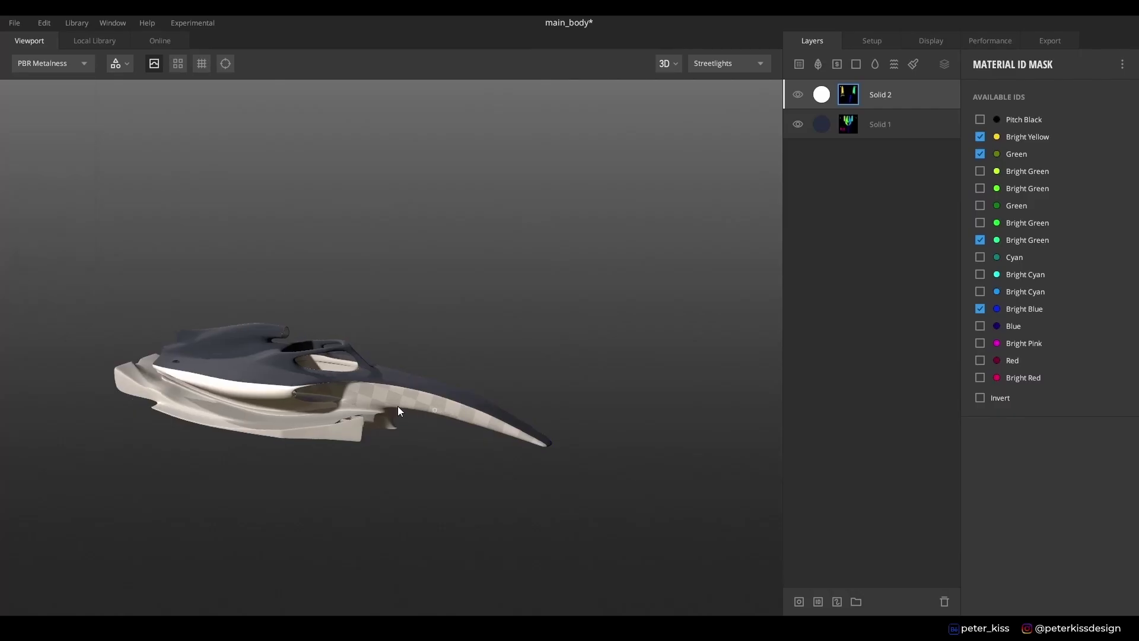
{"action": "left_click_drag", "start_coordinate": [398, 409], "coordinate": [404, 389], "text": "alt"}
{"action": "left_click", "coordinate": [980, 153]}
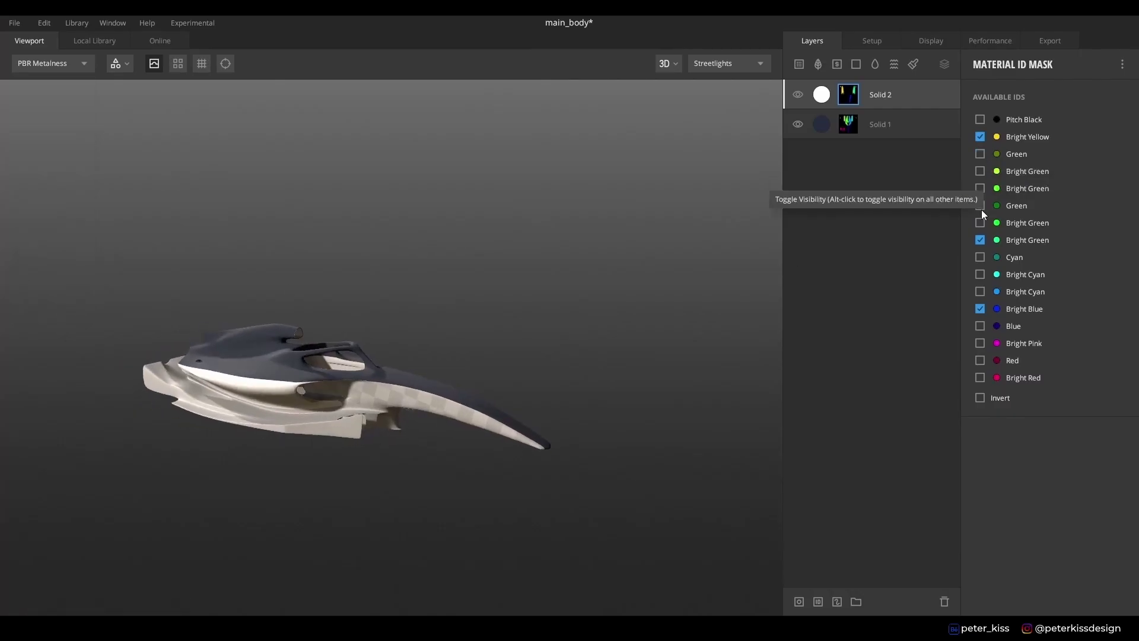
{"action": "left_click", "coordinate": [981, 206]}
- Raise the white Solid 2 layer's metalness contrast, then reselect the navy Solid 1 layer
{"action": "left_click_drag", "start_coordinate": [451, 356], "coordinate": [280, 414], "text": "alt"}
{"action": "scroll", "coordinate": [482, 354], "scroll_direction": "up", "scroll_amount": 5}
{"action": "left_click_drag", "start_coordinate": [482, 354], "coordinate": [454, 458], "text": "alt"}
{"action": "scroll", "coordinate": [473, 426], "scroll_direction": "down", "scroll_amount": 5}
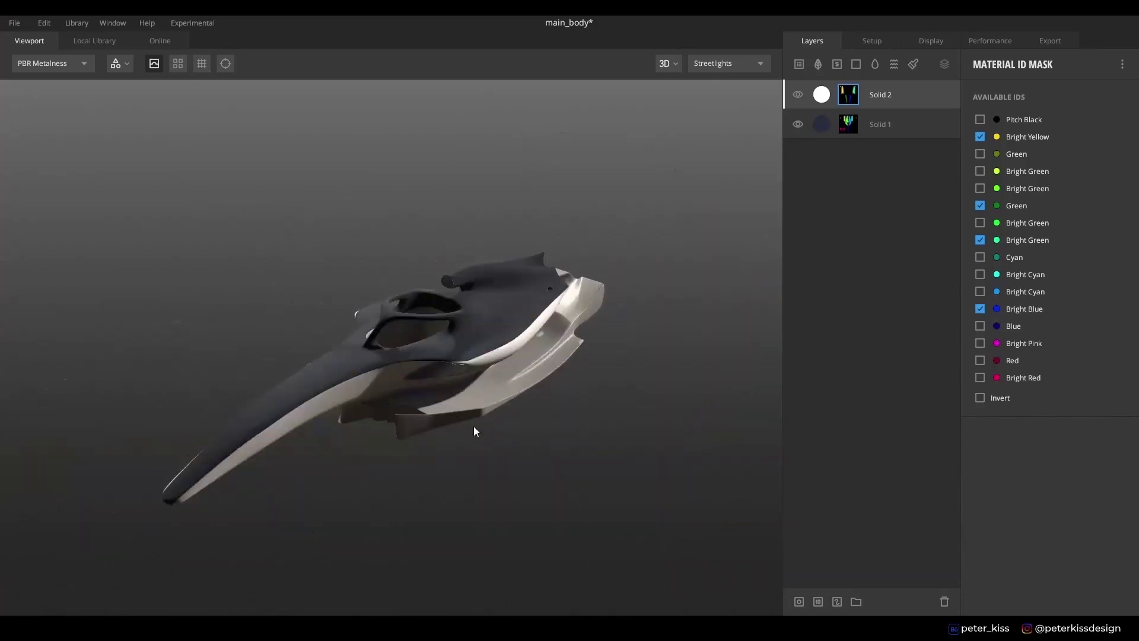
{"action": "middle_click_drag", "start_coordinate": [474, 426], "coordinate": [545, 460], "text": "alt"}
{"action": "mouse_move", "coordinate": [545, 461]}
{"action": "left_mouse_down", "text": "alt"}
{"action": "mouse_move", "coordinate": [467, 393]}
{"action": "mouse_move", "coordinate": [555, 453]}
{"action": "left_mouse_up", "text": "alt"}
{"action": "left_click", "coordinate": [822, 98]}
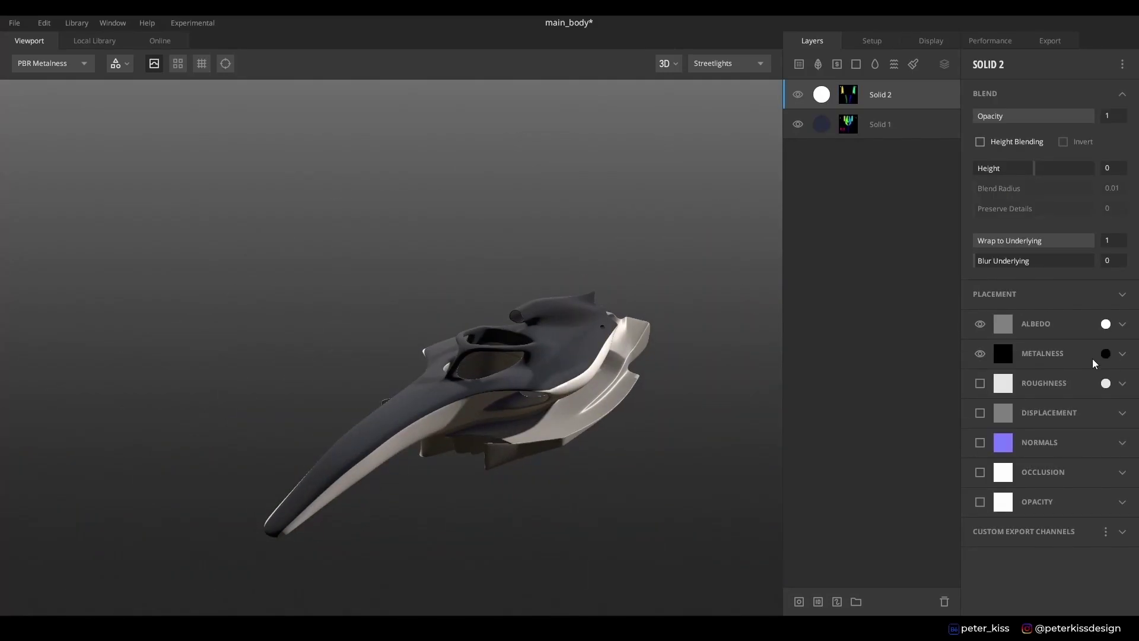
{"action": "left_click", "coordinate": [1121, 355]}
{"action": "left_click_drag", "start_coordinate": [1004, 444], "coordinate": [1051, 440]}
{"action": "left_click", "coordinate": [1122, 356]}
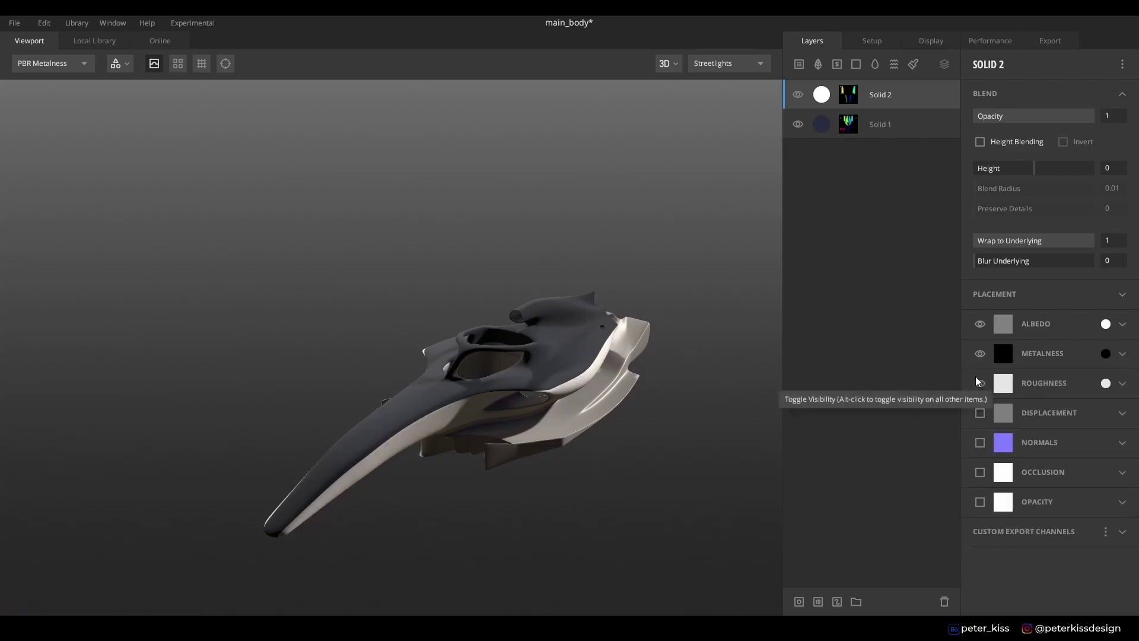
{"action": "left_click", "coordinate": [810, 123]}
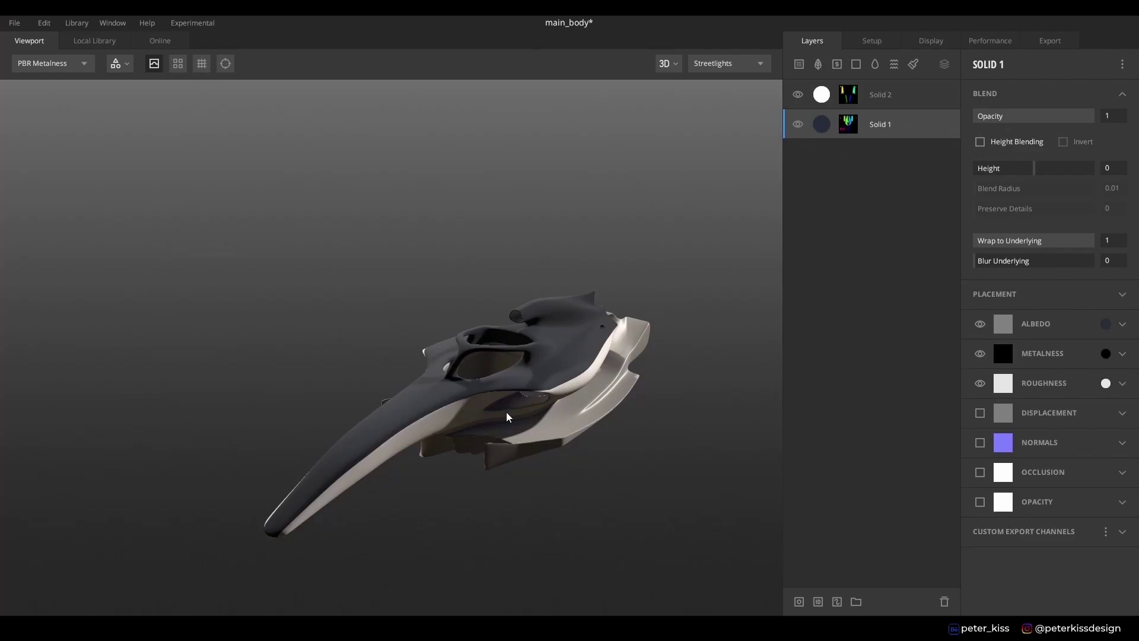
{"action": "left_click_drag", "start_coordinate": [577, 386], "coordinate": [437, 370]}
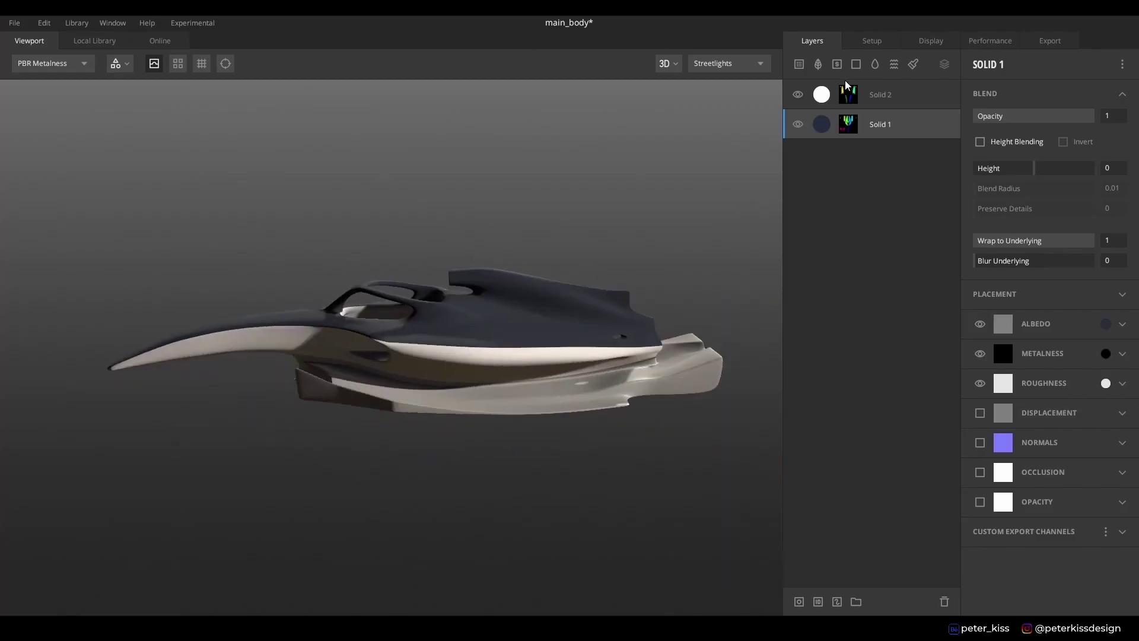
- Add a new paint layer between Solid 2 and Solid 1
{"action": "left_click", "coordinate": [914, 64]}
{"action": "left_click_drag", "start_coordinate": [261, 450], "coordinate": [287, 479]}
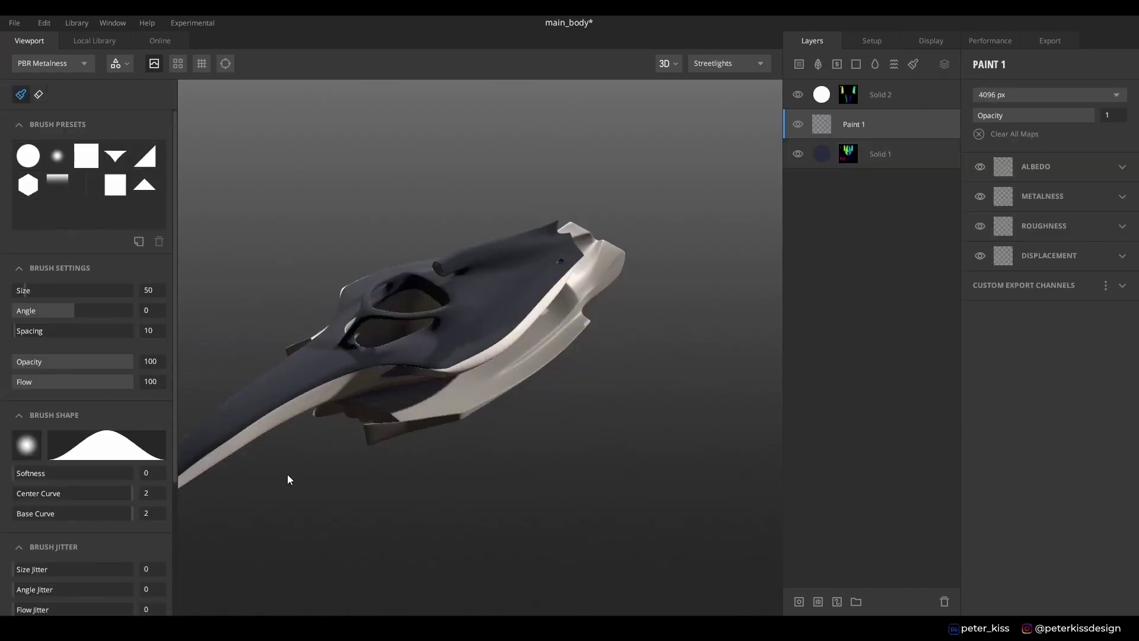
{"action": "middle_click_drag", "start_coordinate": [288, 479], "coordinate": [382, 463]}
{"action": "scroll", "coordinate": [77, 510], "scroll_direction": "down", "scroll_amount": 4}
- Disable roughness and displacement painting and set brush metalness EAEBEC and albedo F3F5F8
{"action": "left_click", "coordinate": [19, 519]}
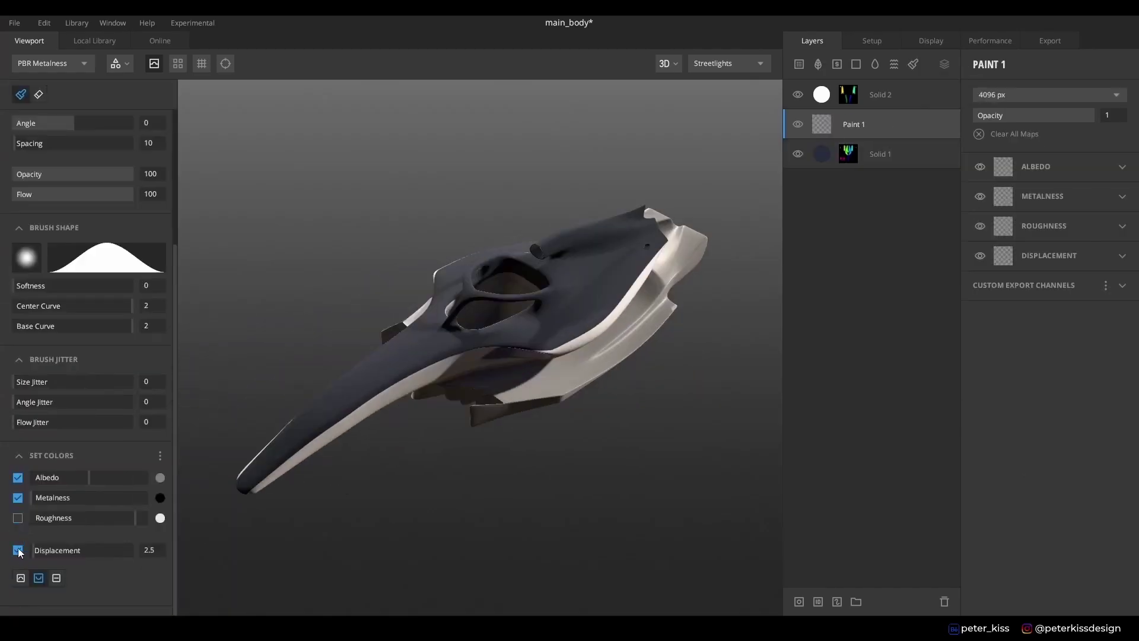
{"action": "left_click", "coordinate": [18, 550]}
{"action": "left_click", "coordinate": [160, 498]}
{"action": "left_click_drag", "start_coordinate": [404, 305], "coordinate": [406, 263]}
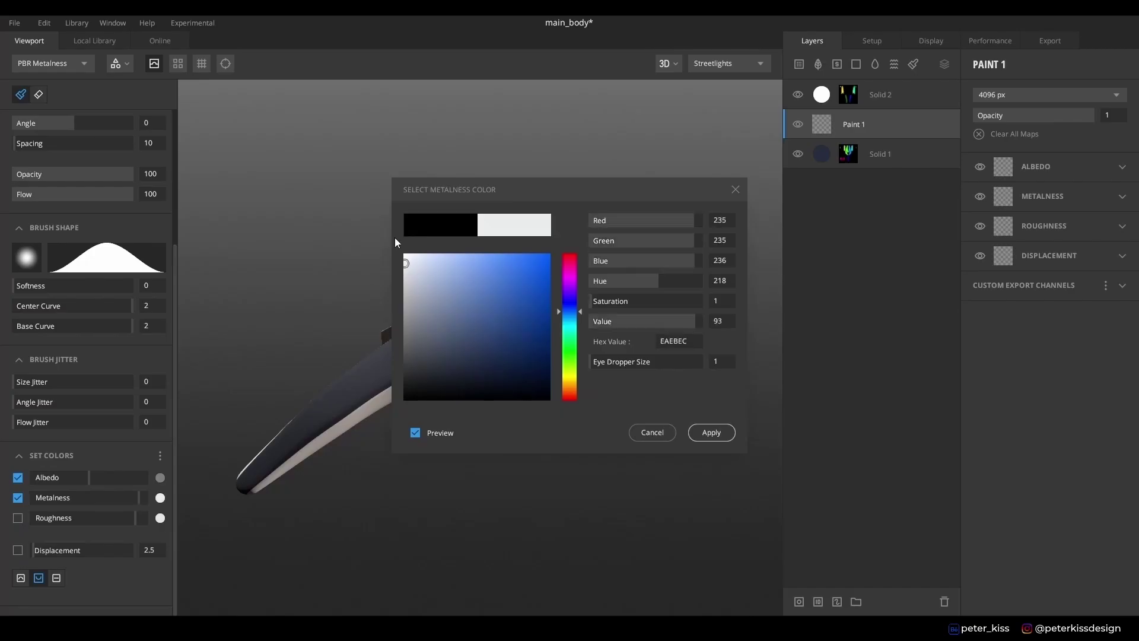
{"action": "left_click", "coordinate": [719, 438]}
{"action": "left_click", "coordinate": [160, 478]}
{"action": "left_click_drag", "start_coordinate": [484, 269], "coordinate": [407, 256]}
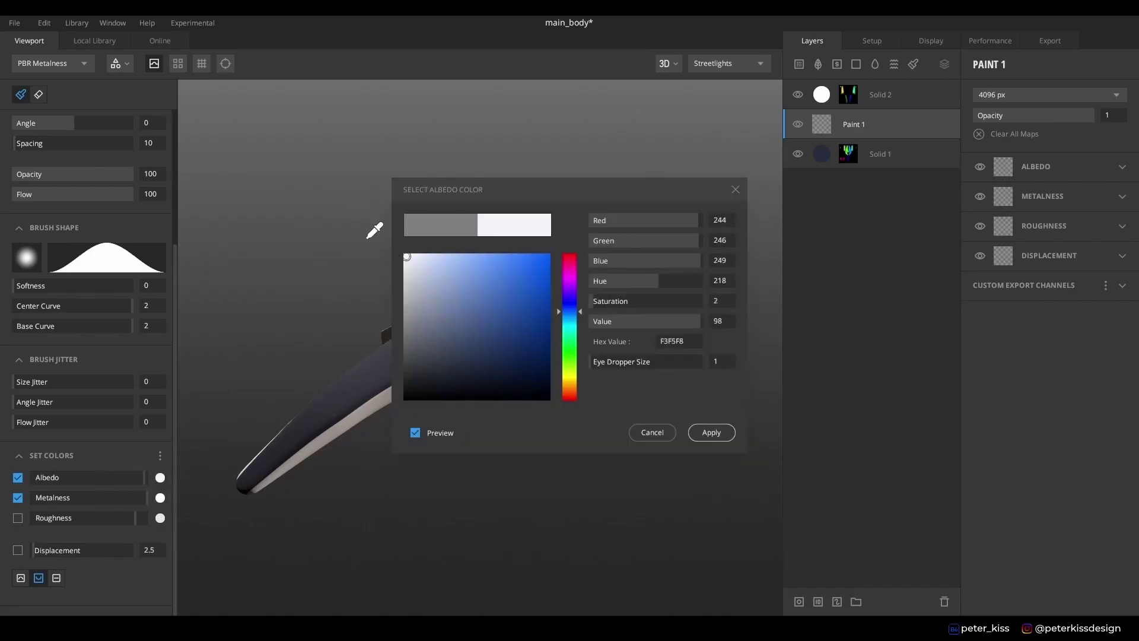
{"action": "left_click", "coordinate": [711, 433]}
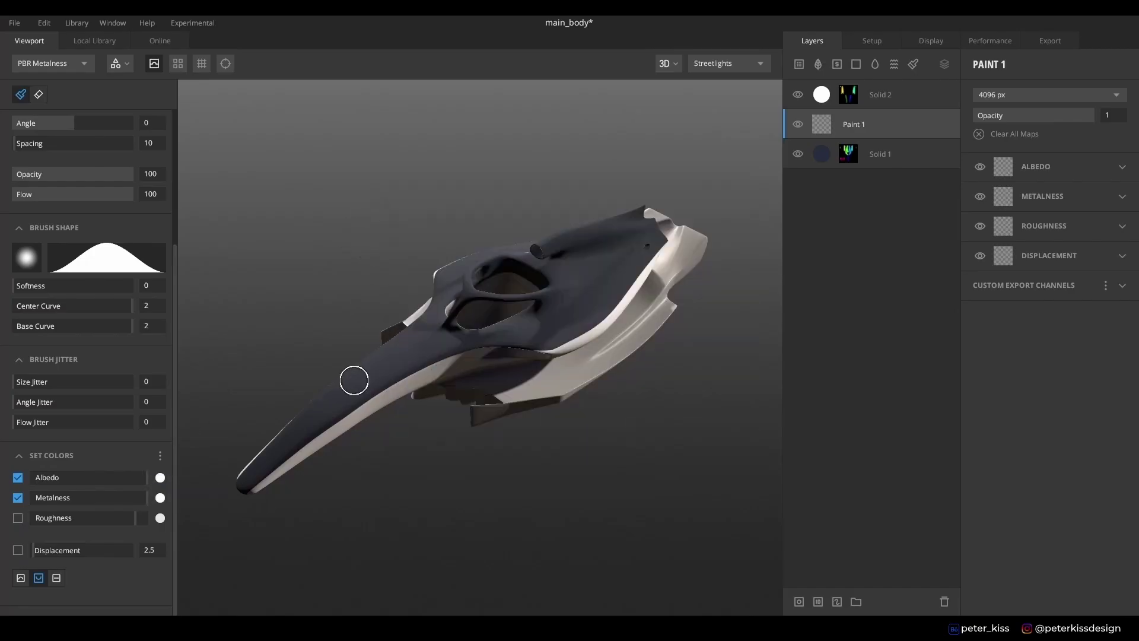
- Paint a test white stroke on the nose and undo it
{"action": "mouse_move", "coordinate": [355, 380]}
{"action": "left_mouse_down"}
{"action": "mouse_move", "coordinate": [394, 361]}
{"action": "mouse_move", "coordinate": [378, 370]}
{"action": "left_mouse_up"}
{"action": "left_click_drag", "start_coordinate": [425, 467], "coordinate": [522, 500], "text": "alt"}
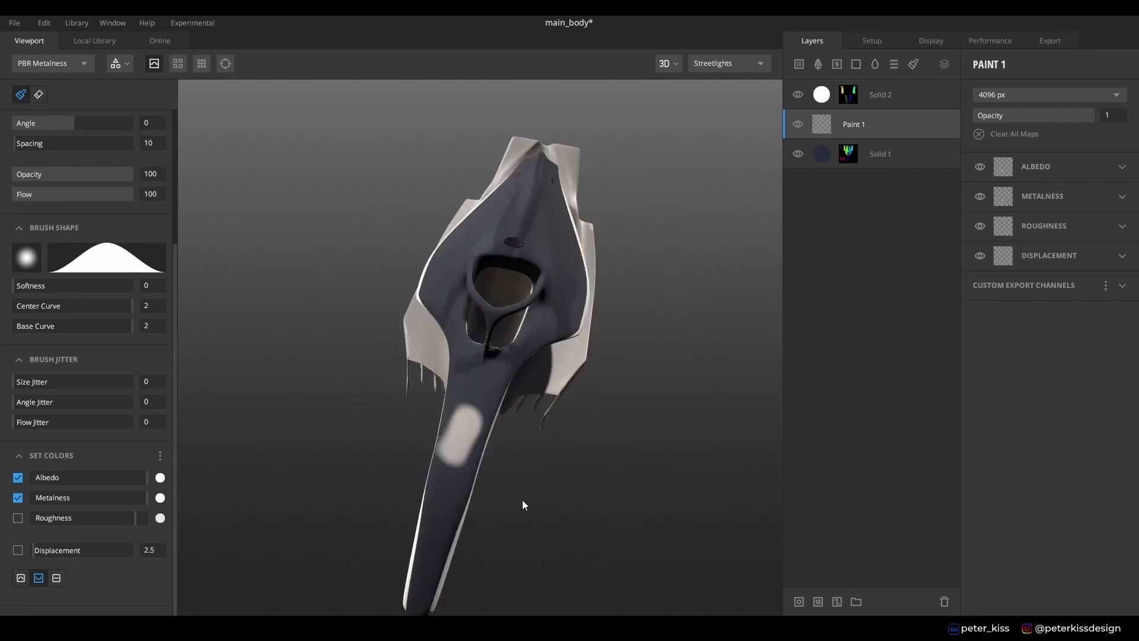
{"action": "scroll", "coordinate": [523, 500], "scroll_direction": "up", "scroll_amount": 4}
{"action": "middle_click_drag", "start_coordinate": [523, 500], "coordinate": [558, 415], "text": "alt"}
{"action": "key", "text": "ctrl+z"}
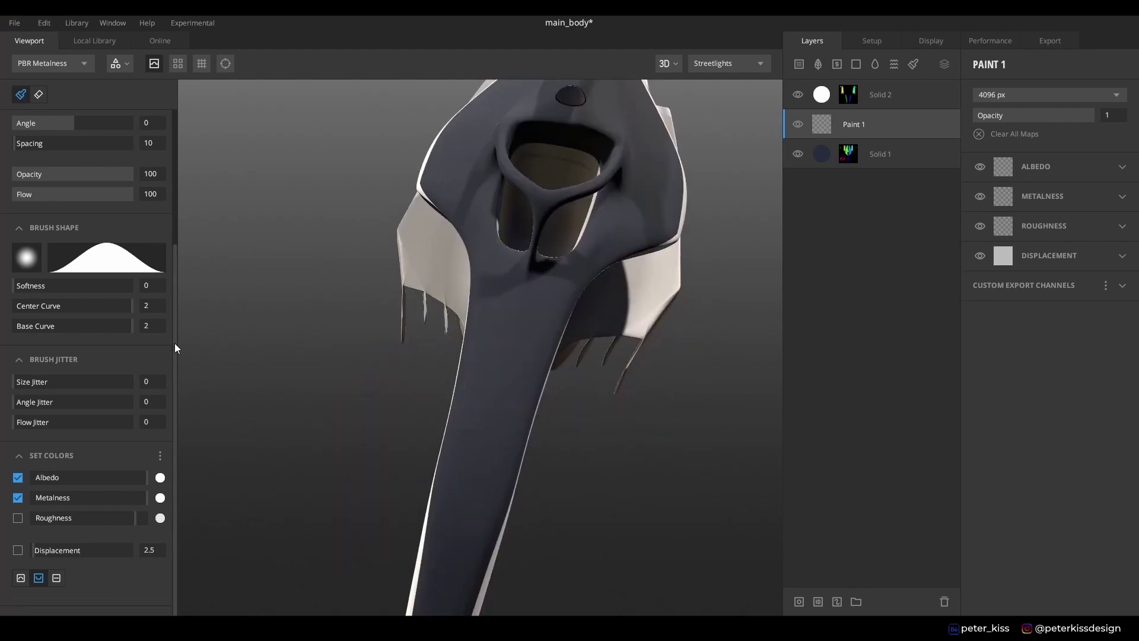
- Load alpha_tauri_sticker_sheet as the brush's custom alpha
{"action": "left_click", "coordinate": [26, 258]}
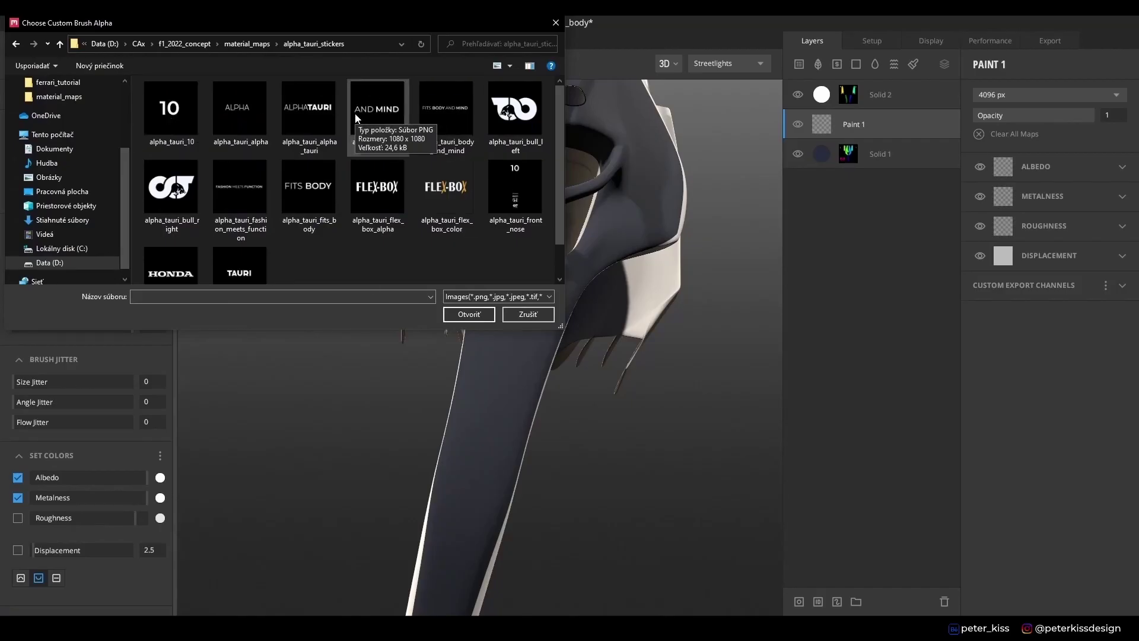
{"action": "left_click", "coordinate": [117, 595]}
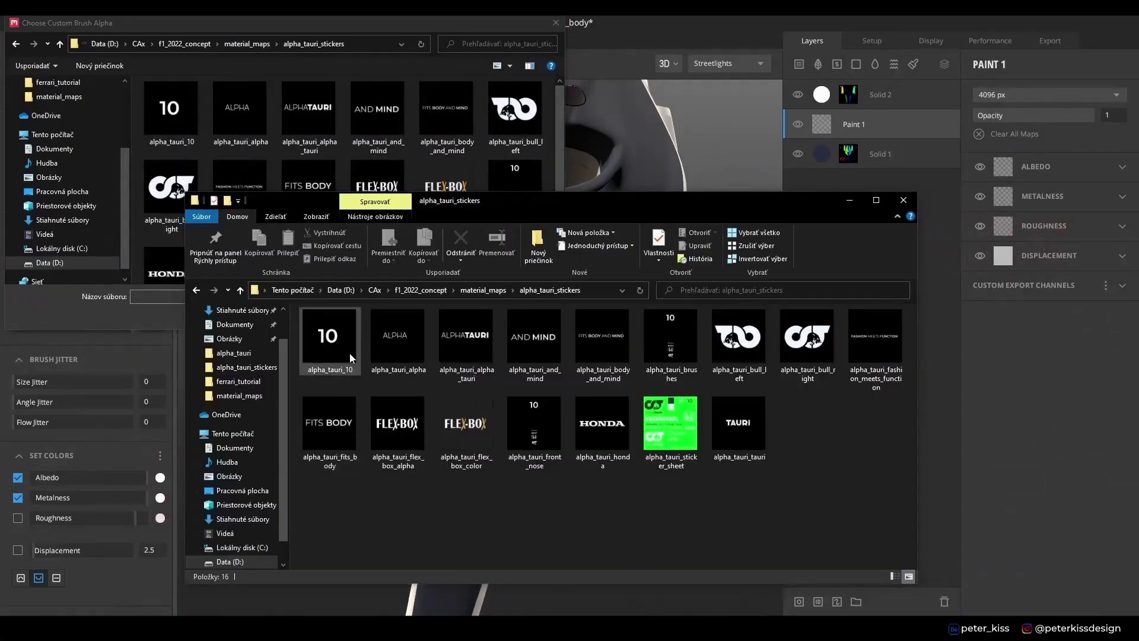
{"action": "double_click", "coordinate": [349, 351]}
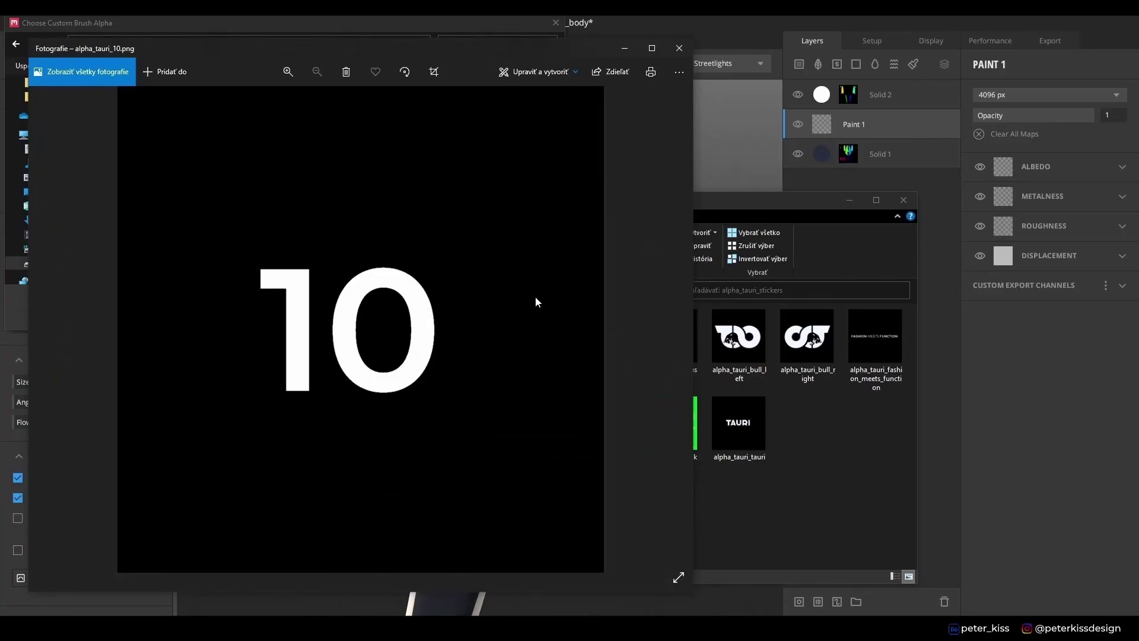
{"action": "left_click", "coordinate": [679, 49]}
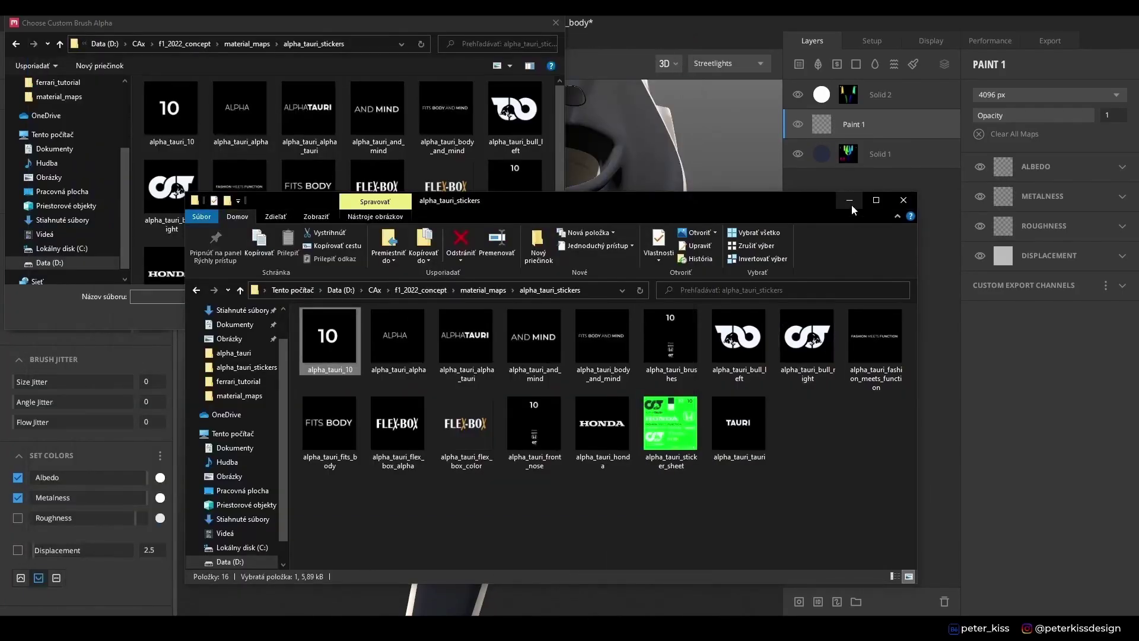
{"action": "left_click", "coordinate": [853, 204]}
{"action": "left_click", "coordinate": [526, 191]}
{"action": "left_click", "coordinate": [478, 321]}
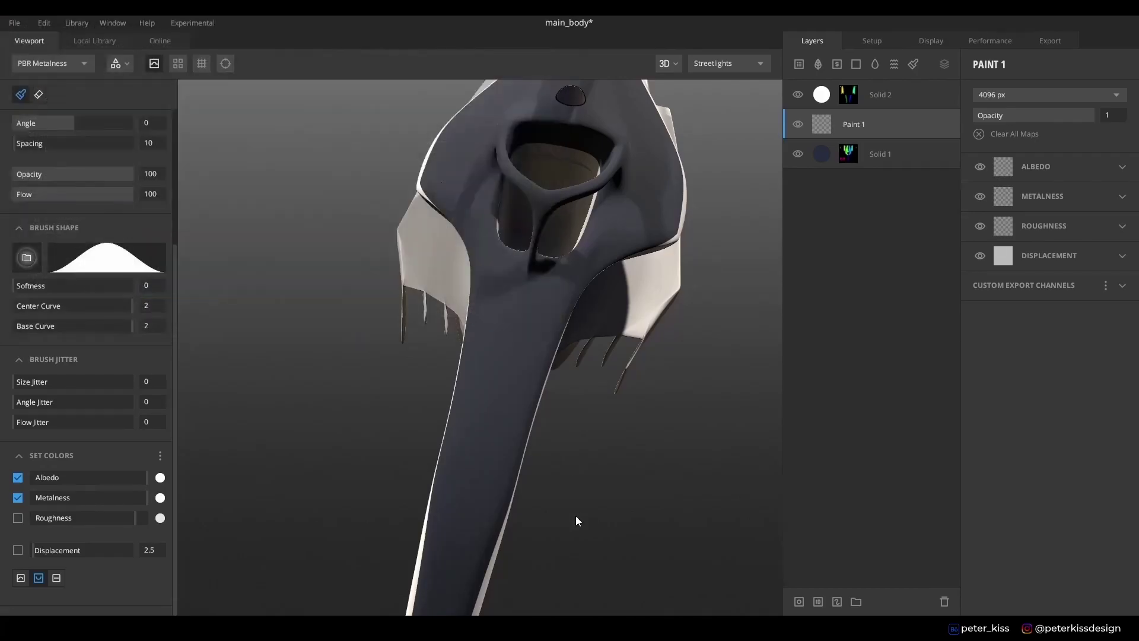
- Stamp the white 10, Pirelli, Honda and AlphaTauri stickers on the nose, then open the brush alpha browser
{"action": "left_click_drag", "start_coordinate": [593, 541], "coordinate": [607, 504], "text": "alt"}
{"action": "scroll", "coordinate": [642, 542], "scroll_direction": "down", "scroll_amount": 4}
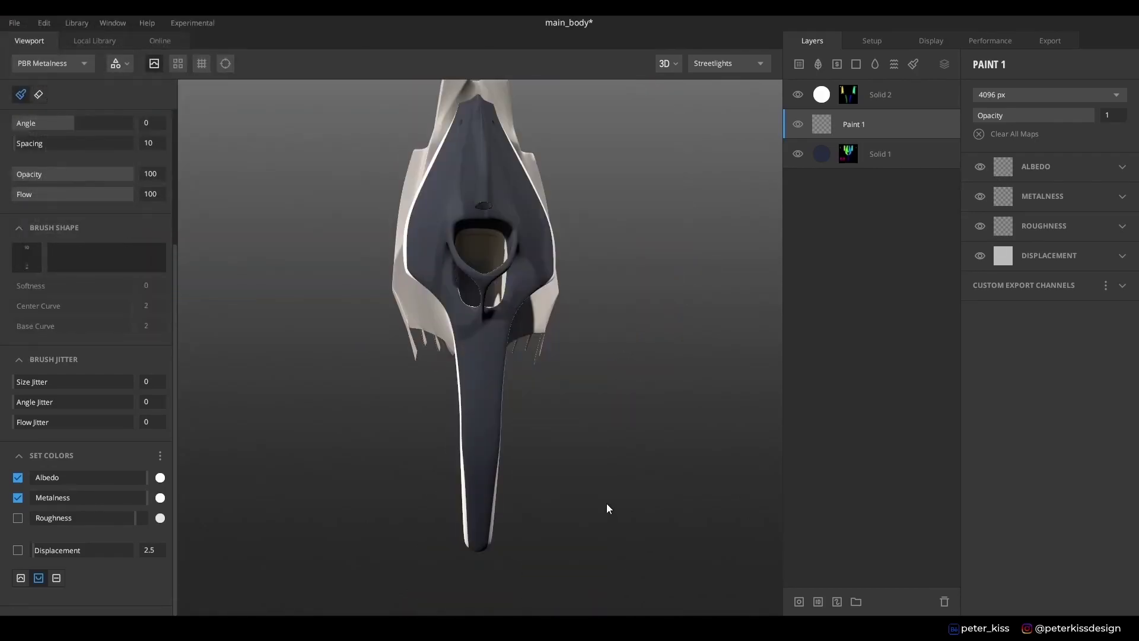
{"action": "right_click_drag", "start_coordinate": [607, 509], "coordinate": [529, 434]}
{"action": "left_click_drag", "start_coordinate": [572, 450], "coordinate": [572, 456], "text": "alt"}
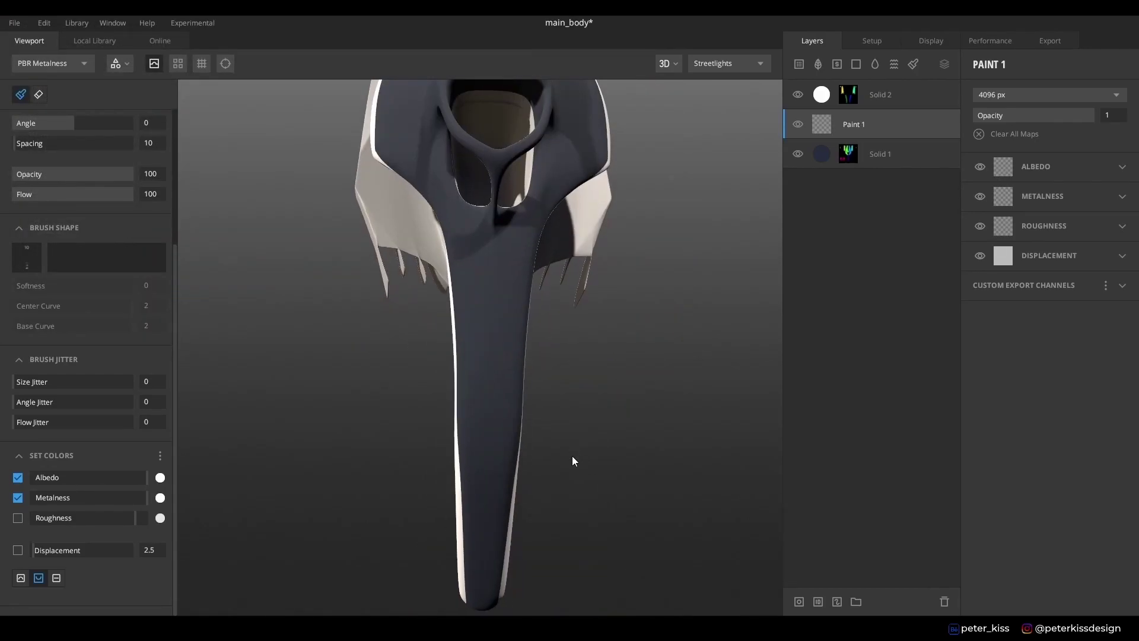
{"action": "middle_click_drag", "start_coordinate": [576, 482], "coordinate": [550, 470], "text": "alt"}
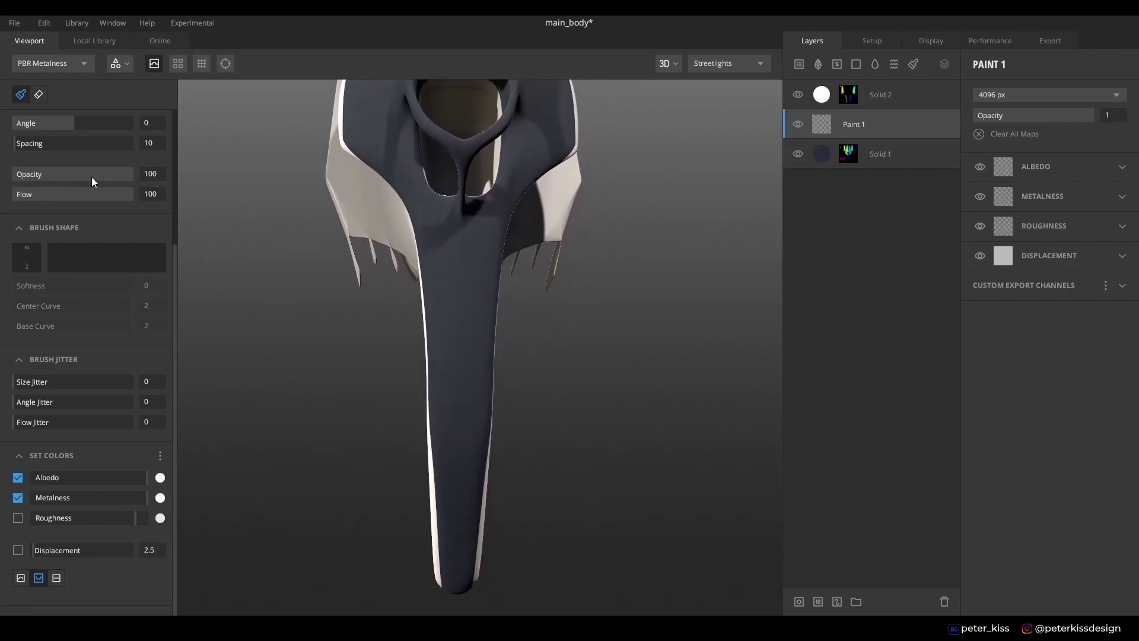
{"action": "scroll", "coordinate": [83, 172], "scroll_direction": "up", "scroll_amount": 2}
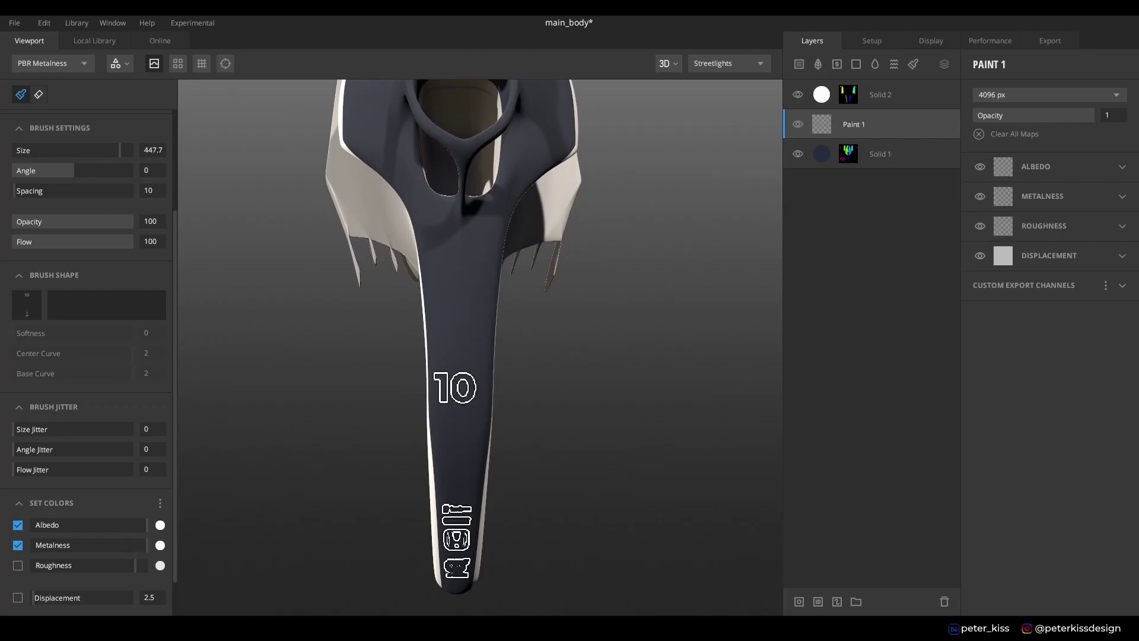
{"action": "left_click_drag", "start_coordinate": [454, 474], "coordinate": [458, 476], "text": "alt"}
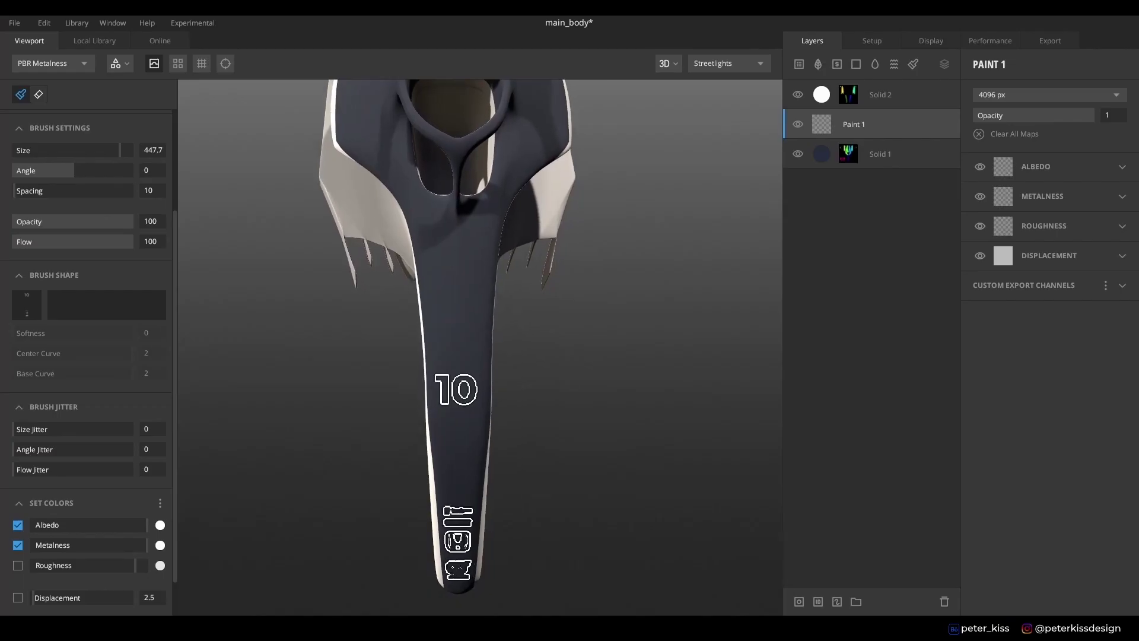
{"action": "right_click_drag", "start_coordinate": [456, 473], "coordinate": [536, 414]}
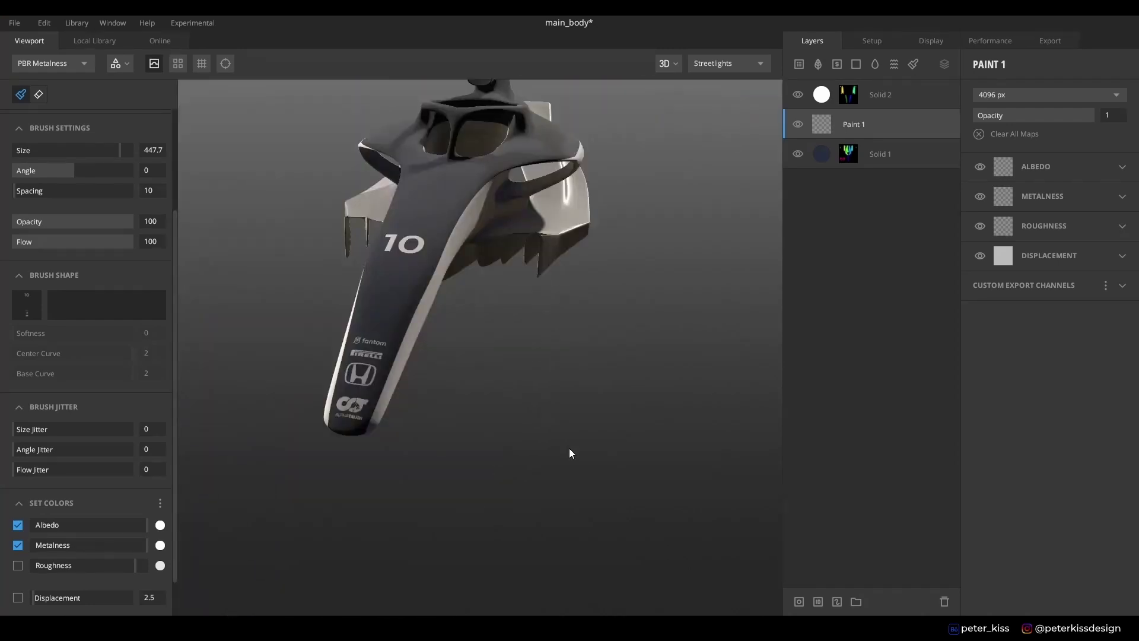
{"action": "mouse_move", "coordinate": [568, 448]}
{"action": "right_mouse_down"}
{"action": "mouse_move", "coordinate": [466, 433]}
{"action": "mouse_move", "coordinate": [565, 496]}
{"action": "mouse_move", "coordinate": [519, 445]}
{"action": "mouse_move", "coordinate": [442, 517]}
{"action": "mouse_move", "coordinate": [473, 478]}
{"action": "mouse_move", "coordinate": [522, 448]}
{"action": "right_mouse_up"}
{"action": "scroll", "coordinate": [519, 445], "scroll_direction": "down", "scroll_amount": 5}
{"action": "scroll", "coordinate": [443, 515], "scroll_direction": "up", "scroll_amount": 4}
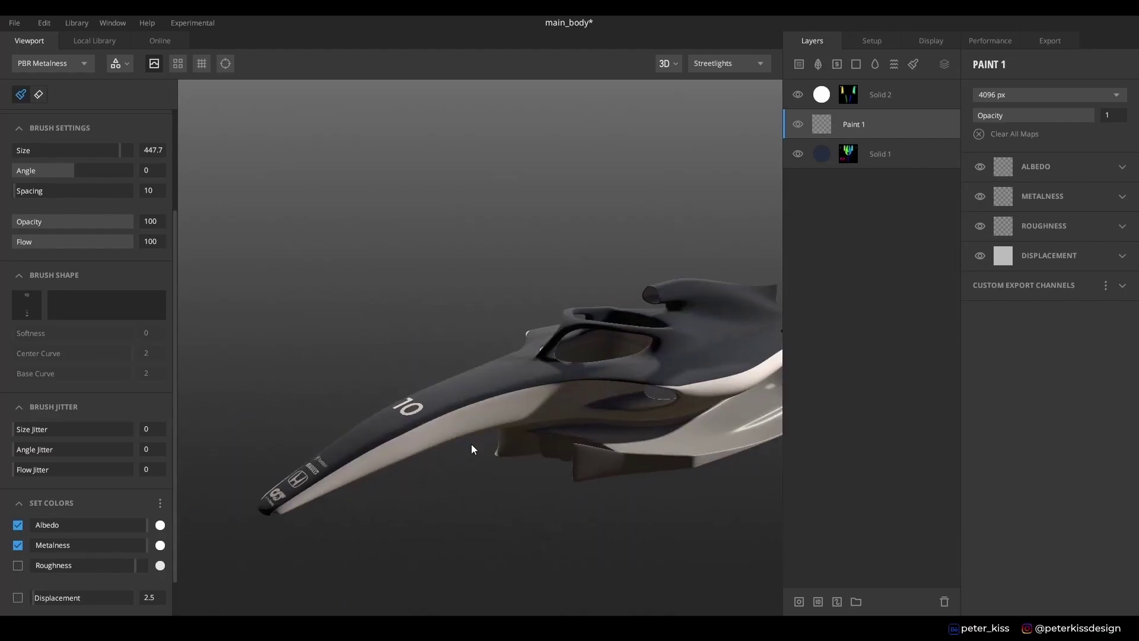
{"action": "left_click", "coordinate": [28, 306]}
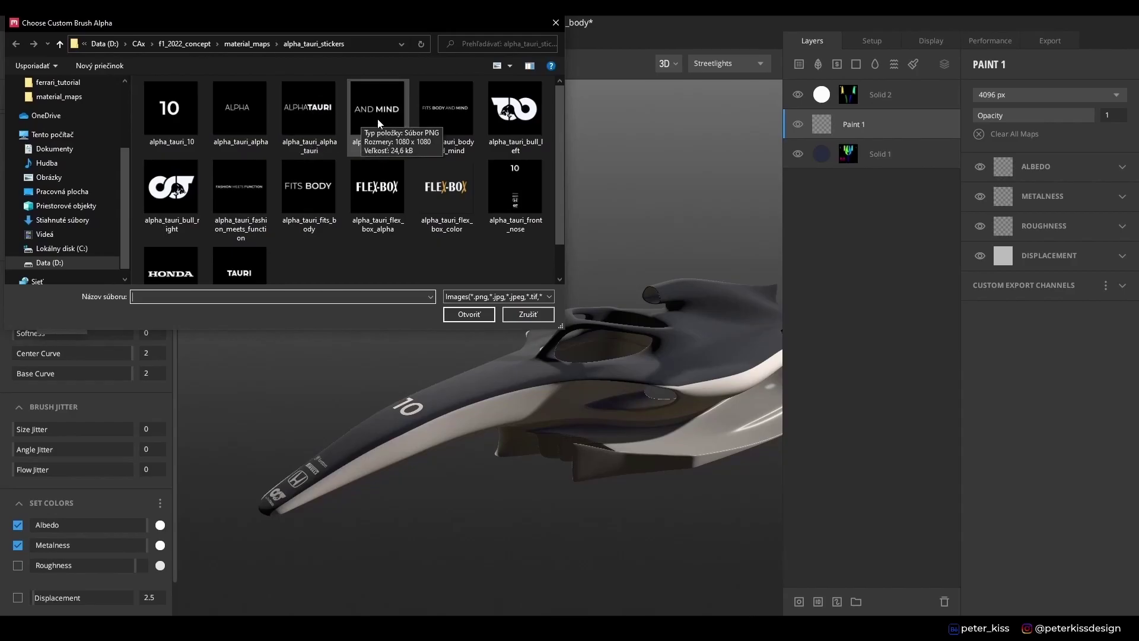
- Stamp the alpha_tauri_bull_left logo onto the engine cover
{"action": "double_click", "coordinate": [515, 109]}
{"action": "right_click_drag", "start_coordinate": [536, 519], "coordinate": [453, 270]}
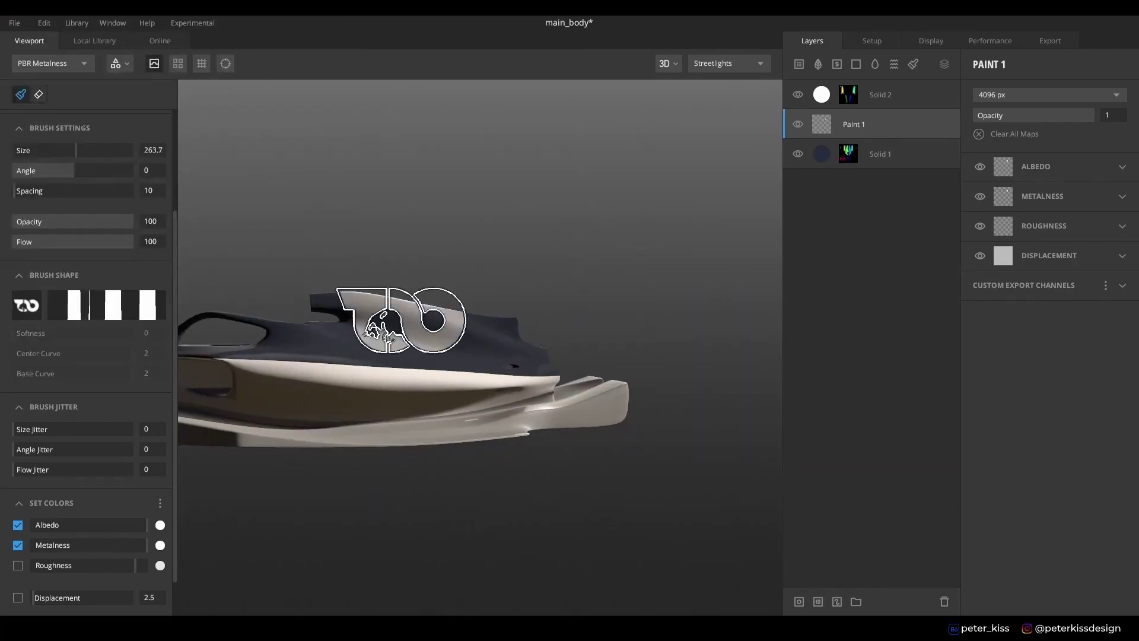
{"action": "right_click_drag", "start_coordinate": [381, 330], "coordinate": [478, 239]}
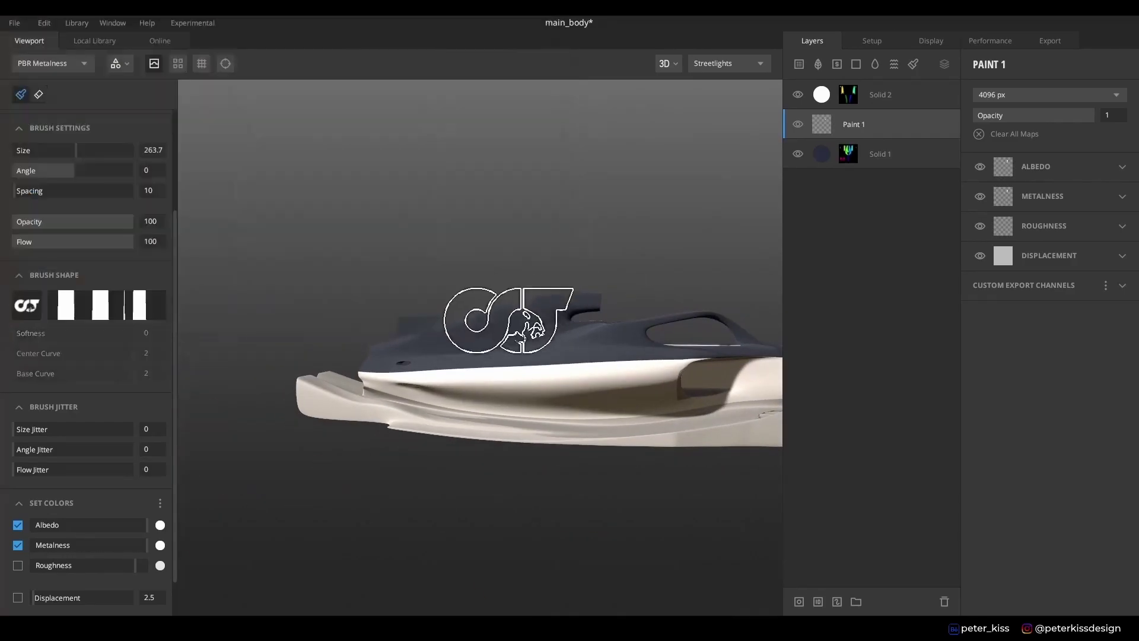
{"action": "mouse_move", "coordinate": [509, 321]}
{"action": "right_mouse_down"}
{"action": "mouse_move", "coordinate": [521, 325]}
{"action": "mouse_move", "coordinate": [496, 356]}
{"action": "right_mouse_up"}
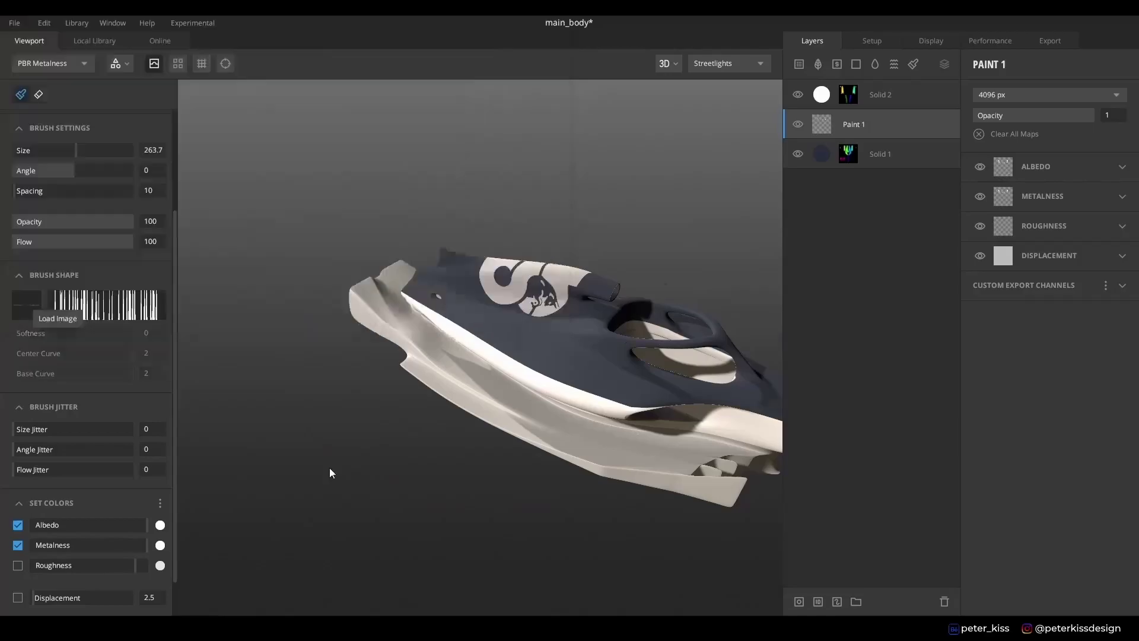
- Stamp HONDA on the sidepod, move Paint 1 above Solid 2, and reset the brush alpha
{"action": "right_click_drag", "start_coordinate": [331, 473], "coordinate": [592, 491]}
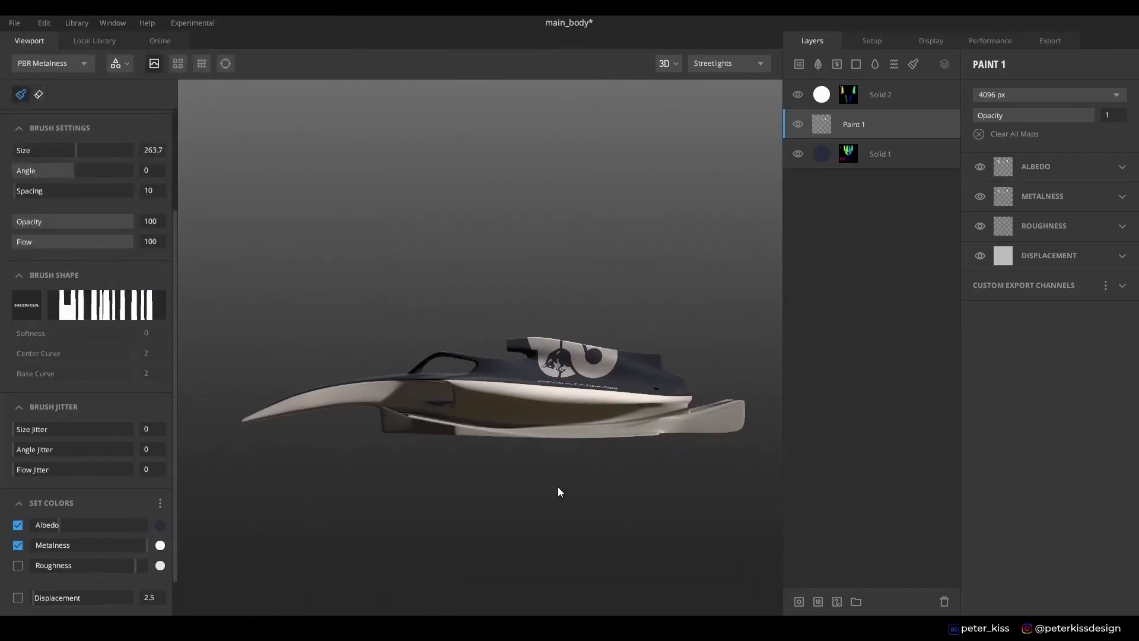
{"action": "right_click_drag", "start_coordinate": [559, 491], "coordinate": [522, 407]}
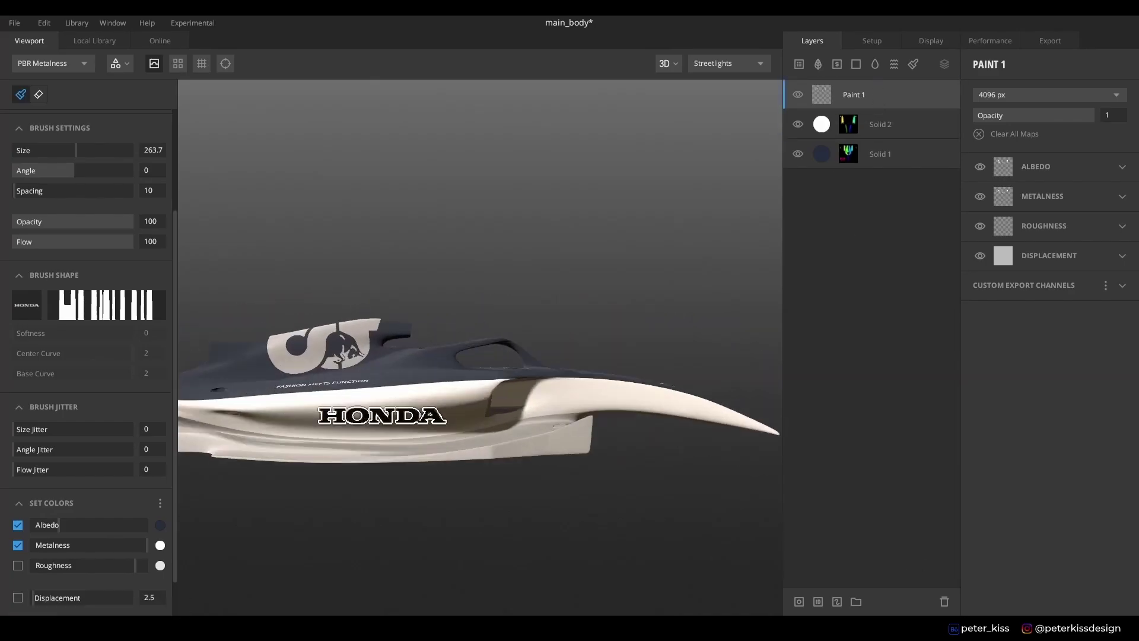
{"action": "mouse_move", "coordinate": [356, 528]}
{"action": "right_mouse_down"}
{"action": "mouse_move", "coordinate": [257, 532]}
{"action": "mouse_move", "coordinate": [469, 532]}
{"action": "right_mouse_up"}
{"action": "scroll", "coordinate": [470, 539], "scroll_direction": "up", "scroll_amount": 2}
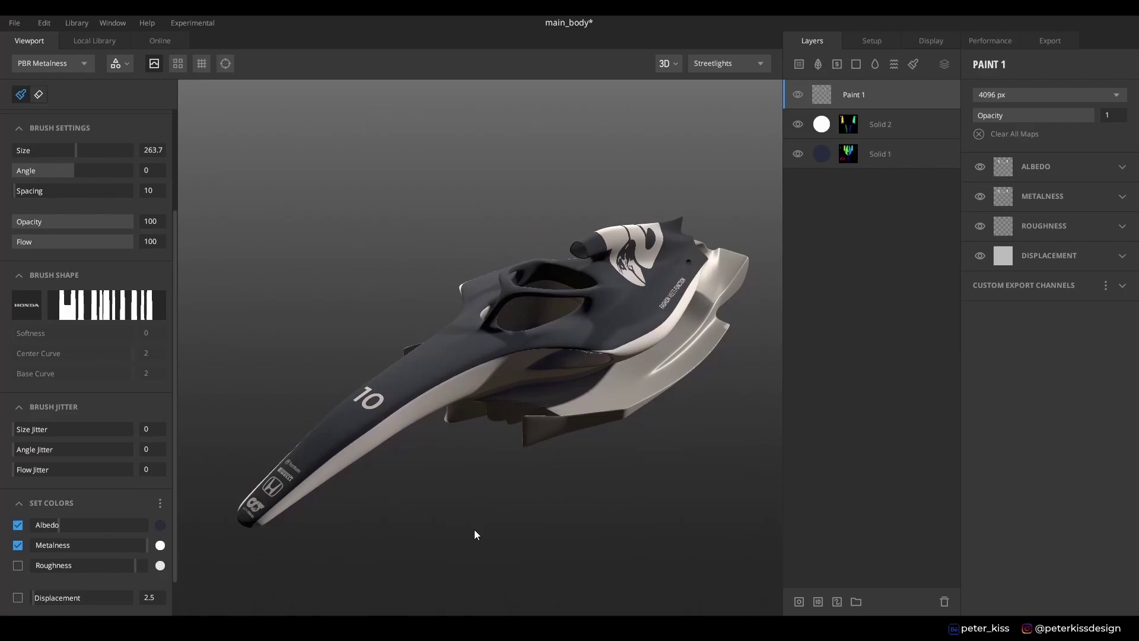
{"action": "left_click", "coordinate": [28, 307]}
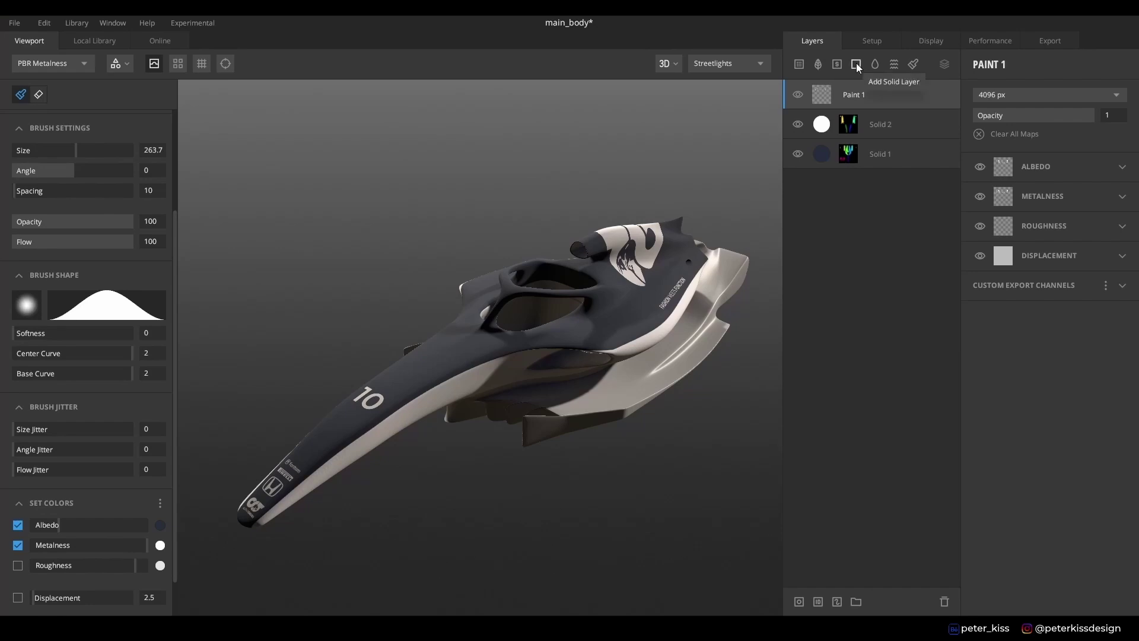
- Add a new solid layer with displacement, normals, occlusion, metalness and roughness channels disabled
{"action": "left_click", "coordinate": [856, 63]}
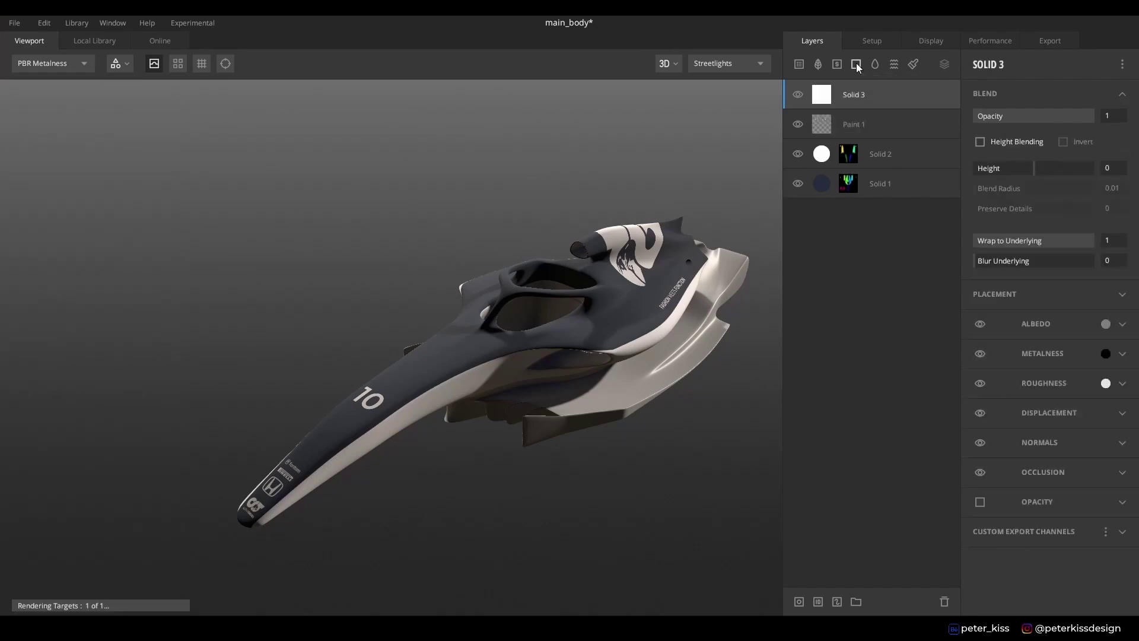
{"action": "left_click", "coordinate": [981, 413]}
{"action": "left_click", "coordinate": [980, 442]}
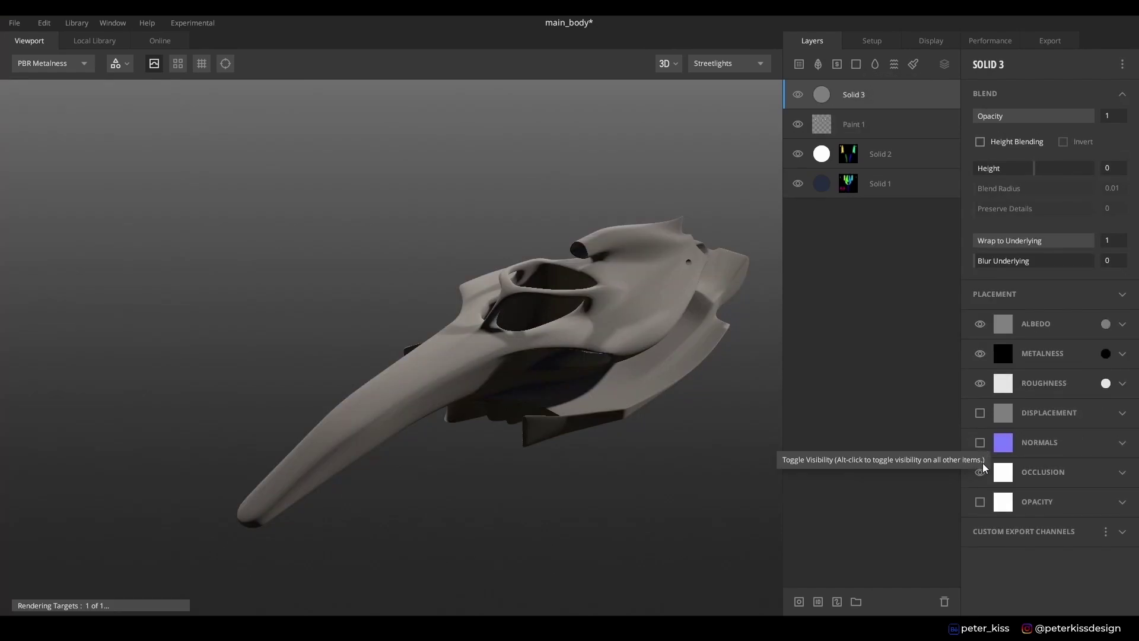
{"action": "left_click", "coordinate": [980, 472]}
{"action": "left_click", "coordinate": [981, 353]}
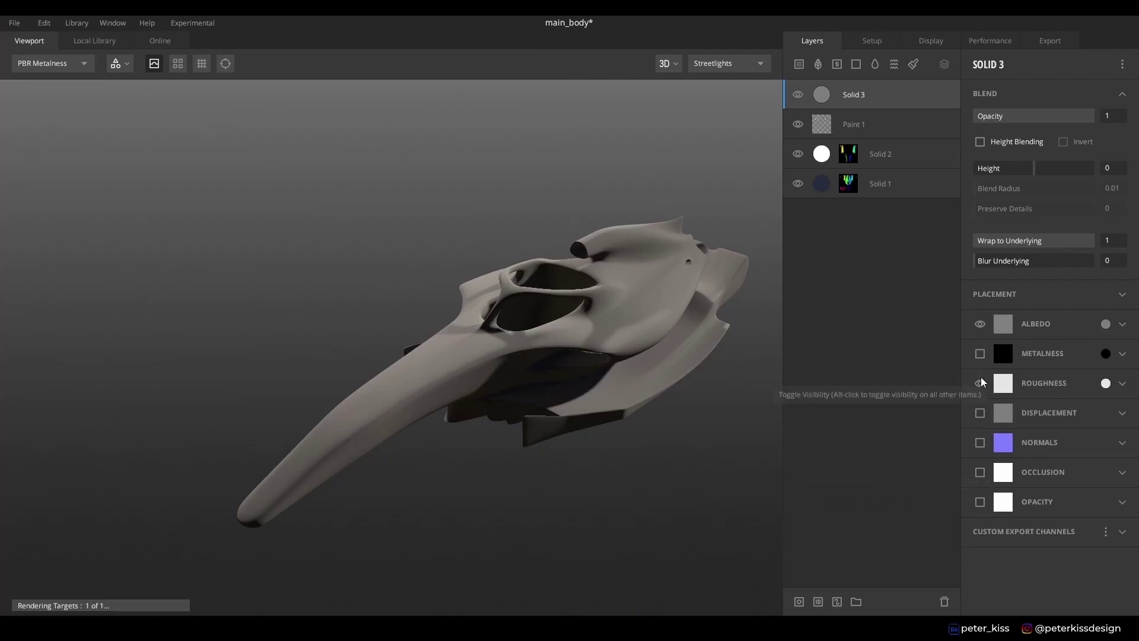
{"action": "left_click", "coordinate": [980, 384]}
- Load a sticker image from the alpha_tauri_stickers folder into the layer's albedo
{"action": "left_click", "coordinate": [1123, 324]}
{"action": "left_click", "coordinate": [997, 352]}
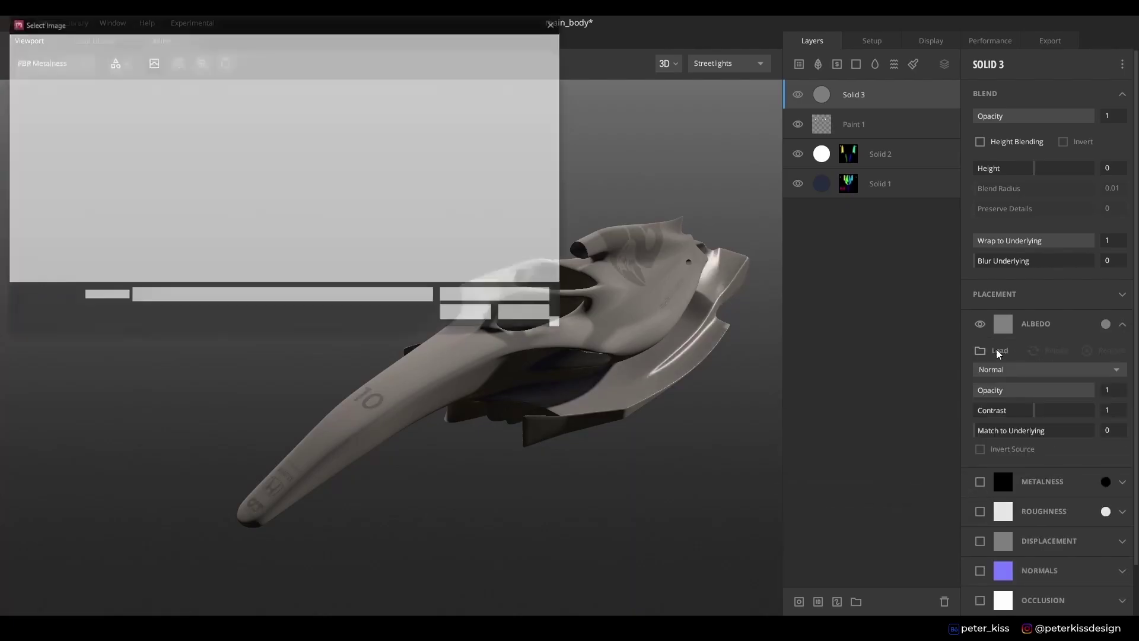
{"action": "double_click", "coordinate": [160, 104]}
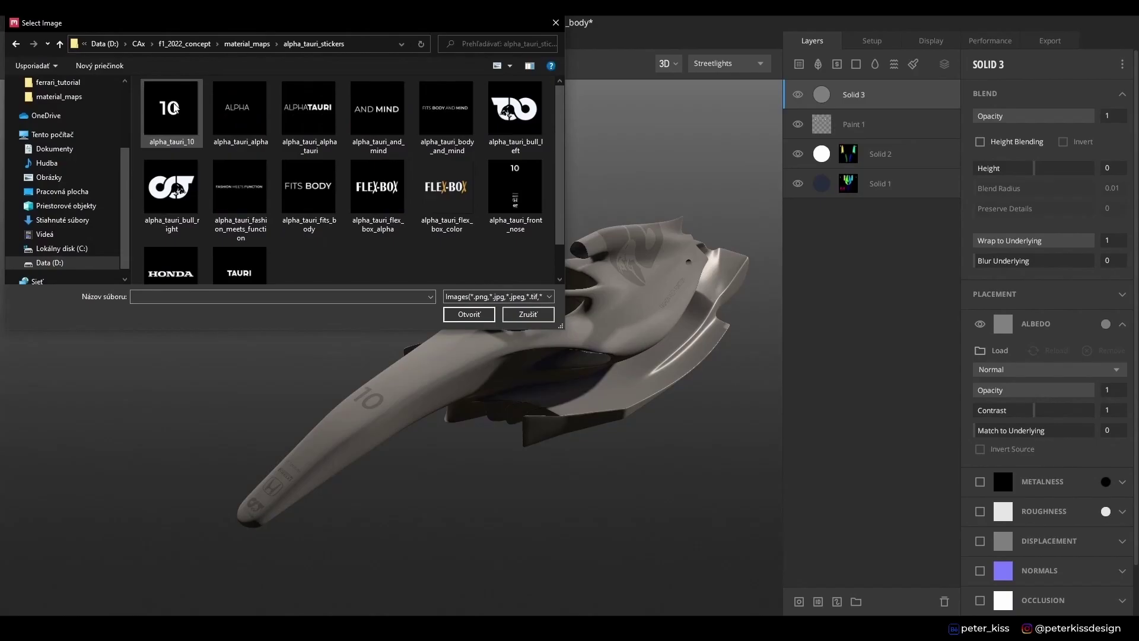
{"action": "left_click", "coordinate": [454, 189]}
{"action": "left_click", "coordinate": [469, 314]}
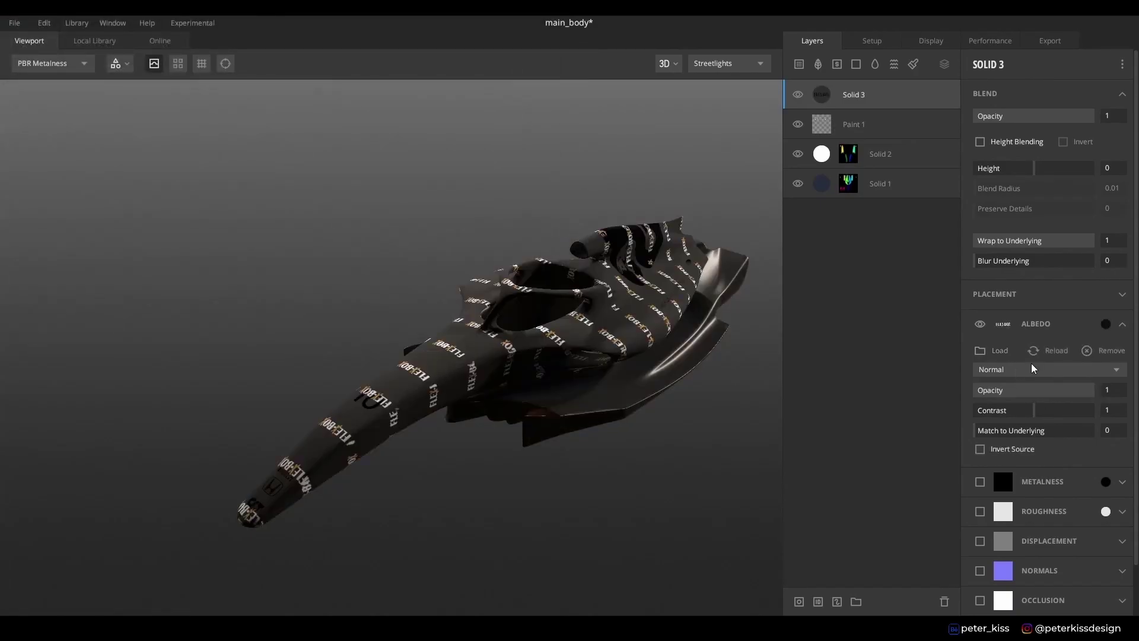
- Enable Opacity with alpha_tauri_flex_box_alpha as the mask and expand the Placement settings
{"action": "scroll", "coordinate": [1057, 486], "scroll_direction": "down", "scroll_amount": 1}
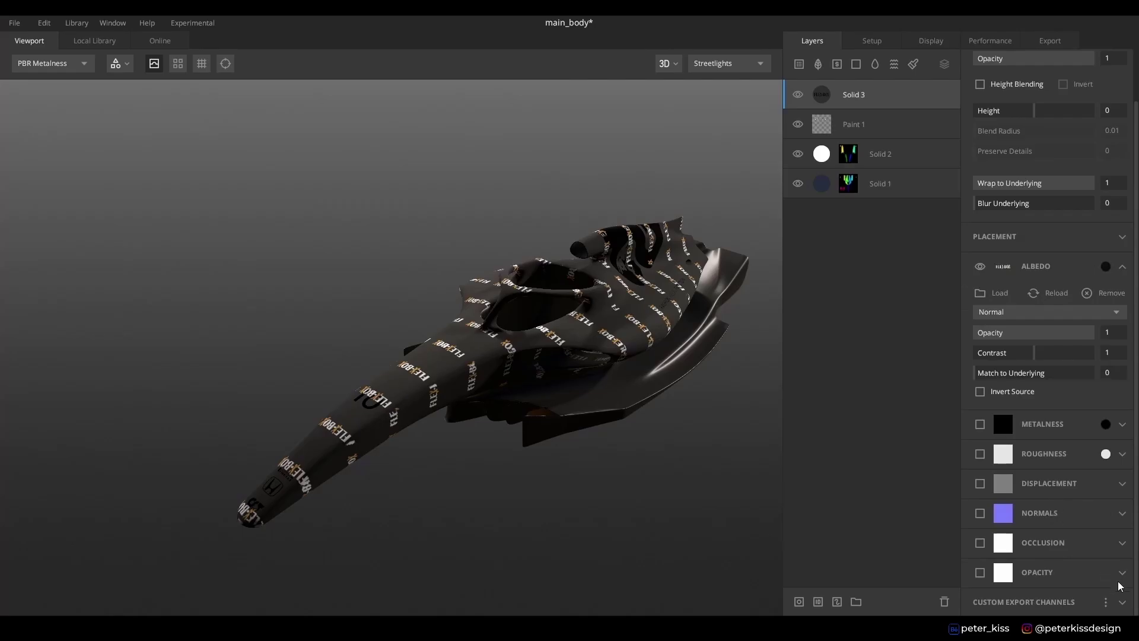
{"action": "scroll", "coordinate": [1115, 571], "scroll_direction": "down", "scroll_amount": 1}
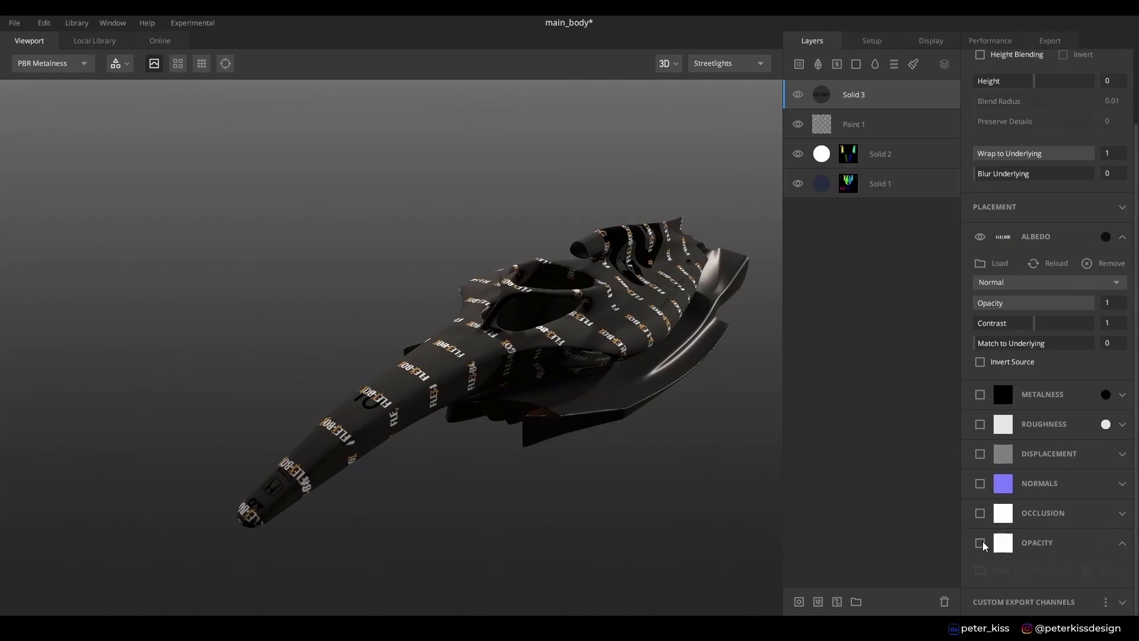
{"action": "left_click", "coordinate": [980, 543]}
{"action": "left_click", "coordinate": [985, 569]}
{"action": "scroll", "coordinate": [420, 233], "scroll_direction": "down", "scroll_amount": 1}
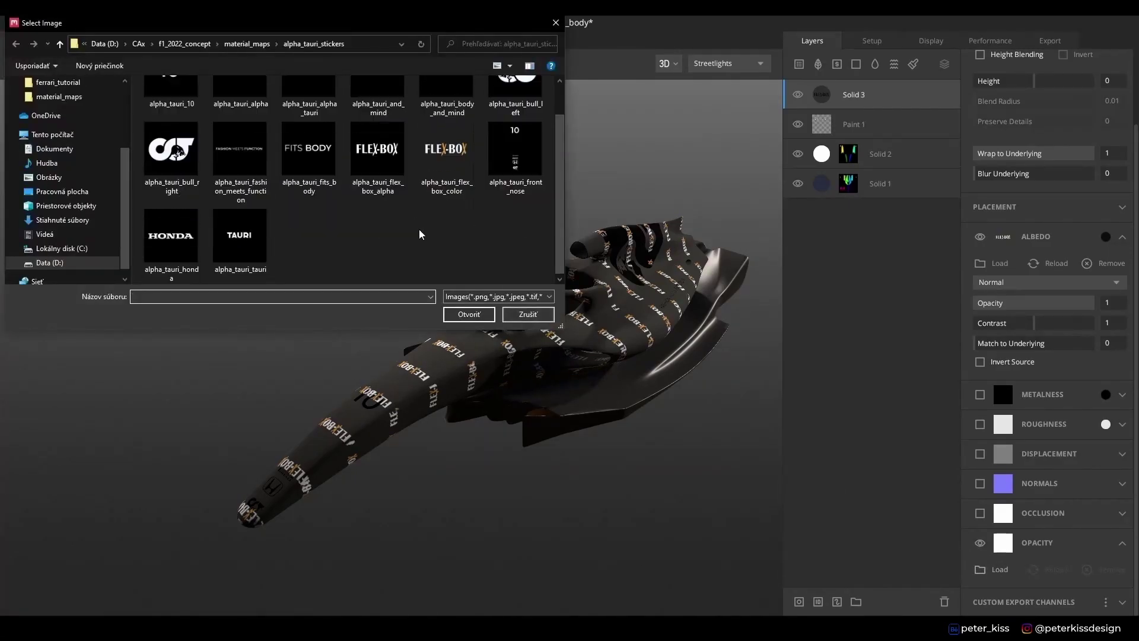
{"action": "scroll", "coordinate": [356, 244], "scroll_direction": "up", "scroll_amount": 1}
{"action": "left_click", "coordinate": [374, 199]}
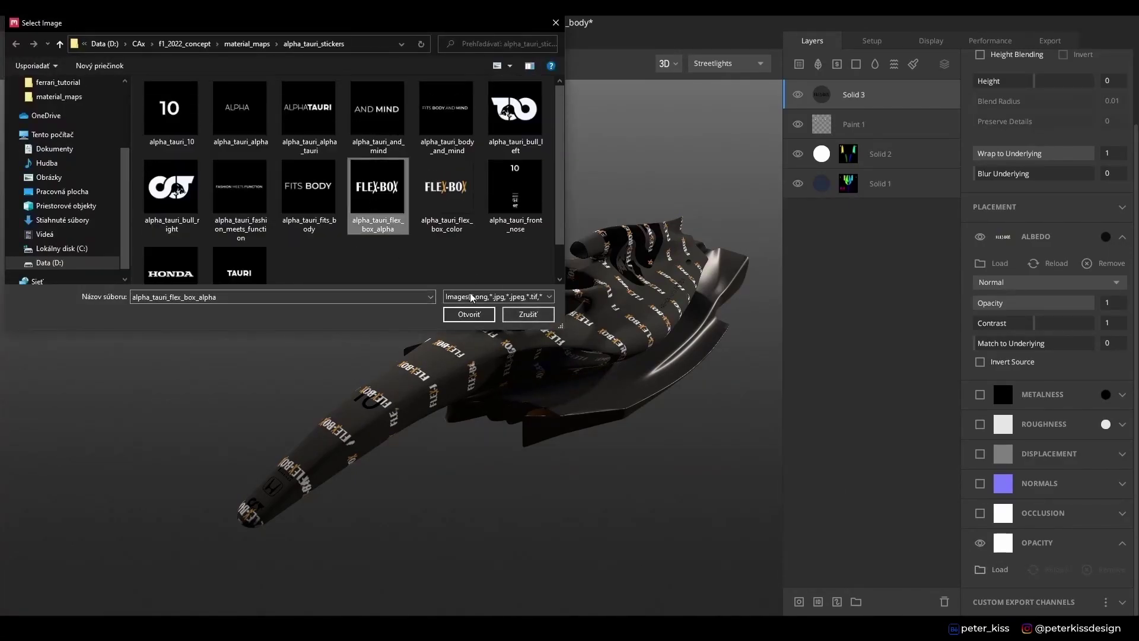
{"action": "left_click", "coordinate": [468, 314]}
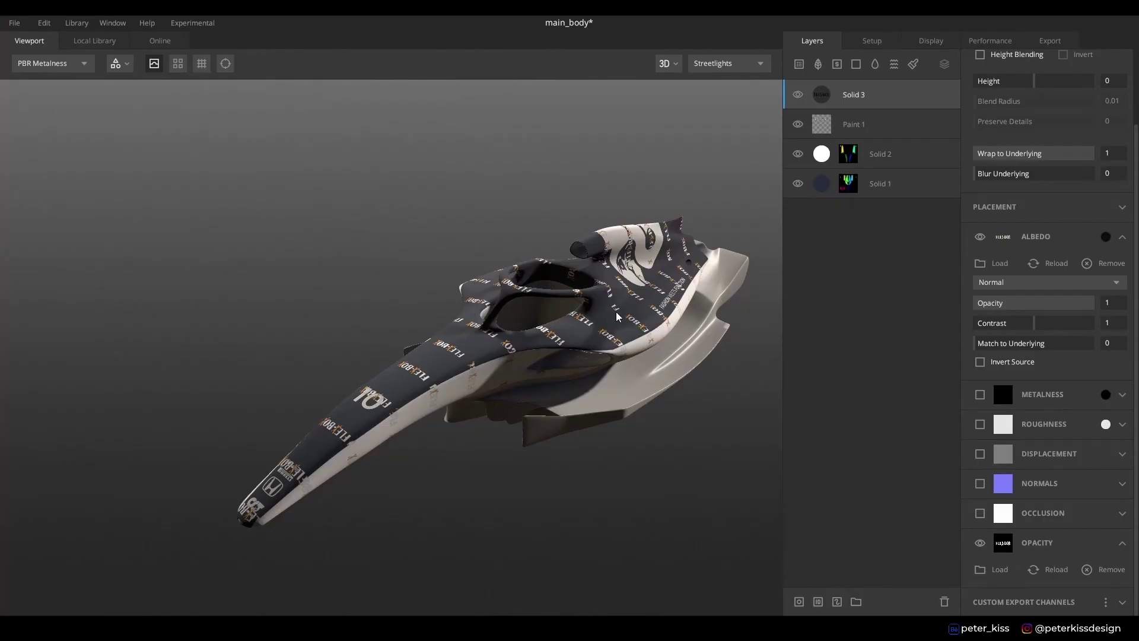
{"action": "scroll", "coordinate": [1015, 279], "scroll_direction": "up", "scroll_amount": 1}
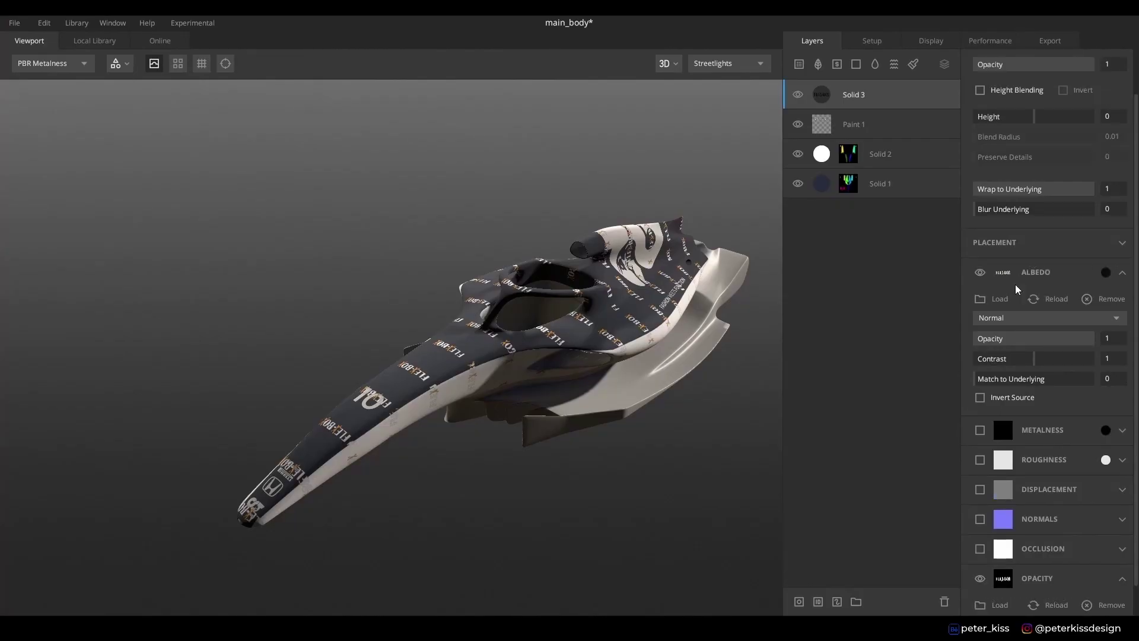
{"action": "left_click", "coordinate": [1122, 243]}
{"action": "scroll", "coordinate": [1041, 251], "scroll_direction": "up", "scroll_amount": 2}
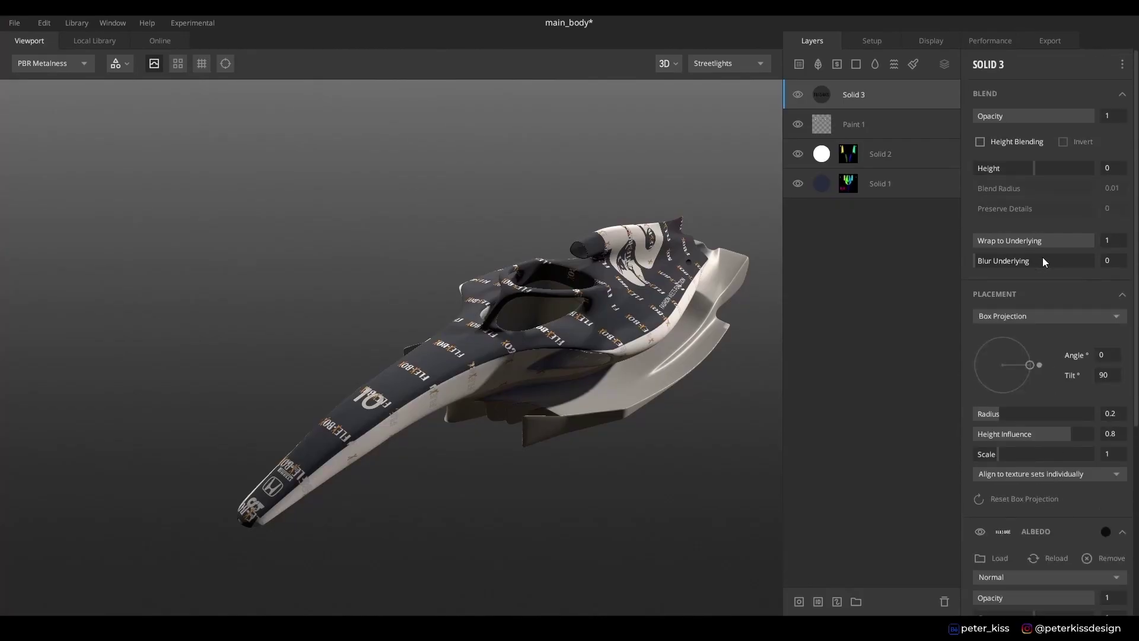
- Switch the layer to tiling projection, then Freeform placement, shrinking the decal and moving it down
{"action": "left_click", "coordinate": [1037, 315]}
{"action": "left_click", "coordinate": [1031, 330]}
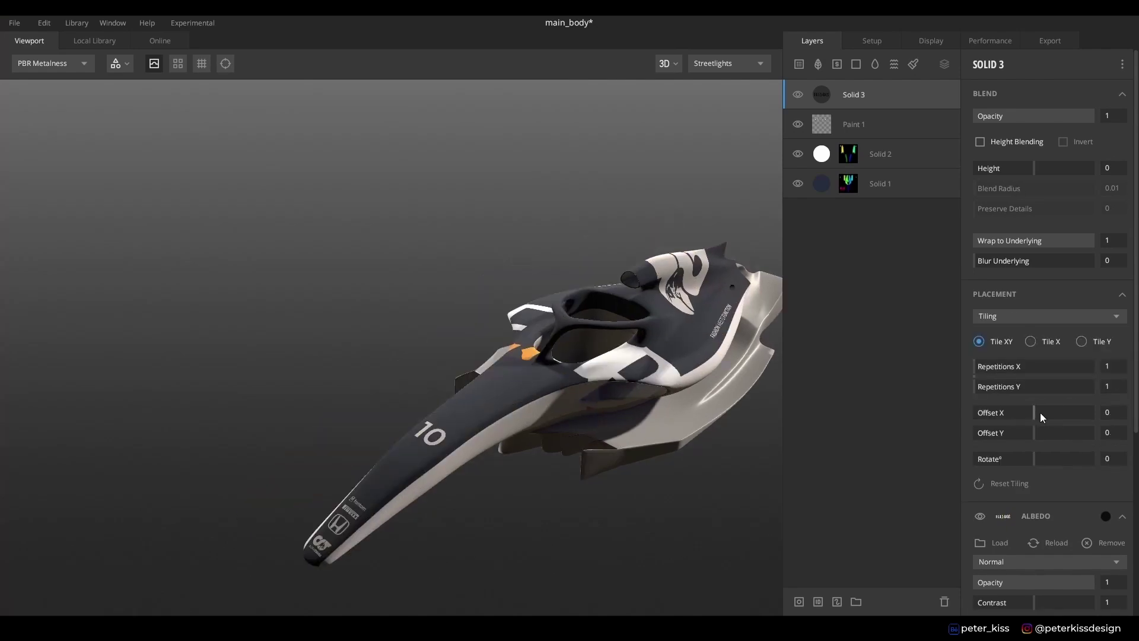
{"action": "left_click_drag", "start_coordinate": [1033, 422], "coordinate": [1030, 427]}
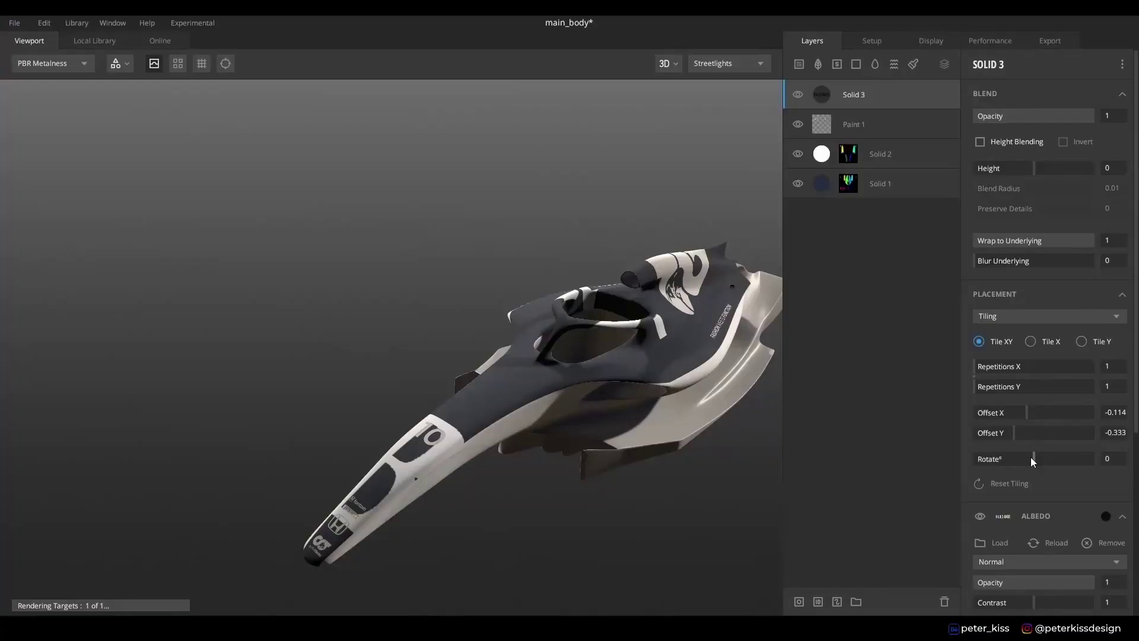
{"action": "left_click", "coordinate": [1013, 315]}
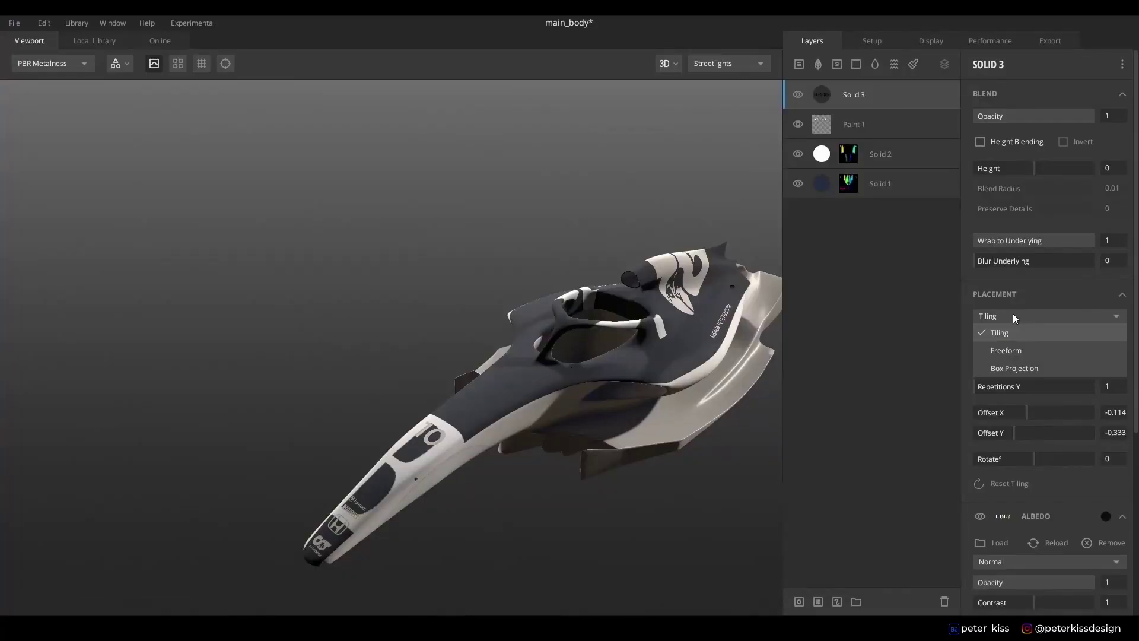
{"action": "left_click", "coordinate": [1014, 349]}
{"action": "left_click_drag", "start_coordinate": [998, 411], "coordinate": [978, 414]}
{"action": "left_click_drag", "start_coordinate": [1029, 365], "coordinate": [1013, 371]}
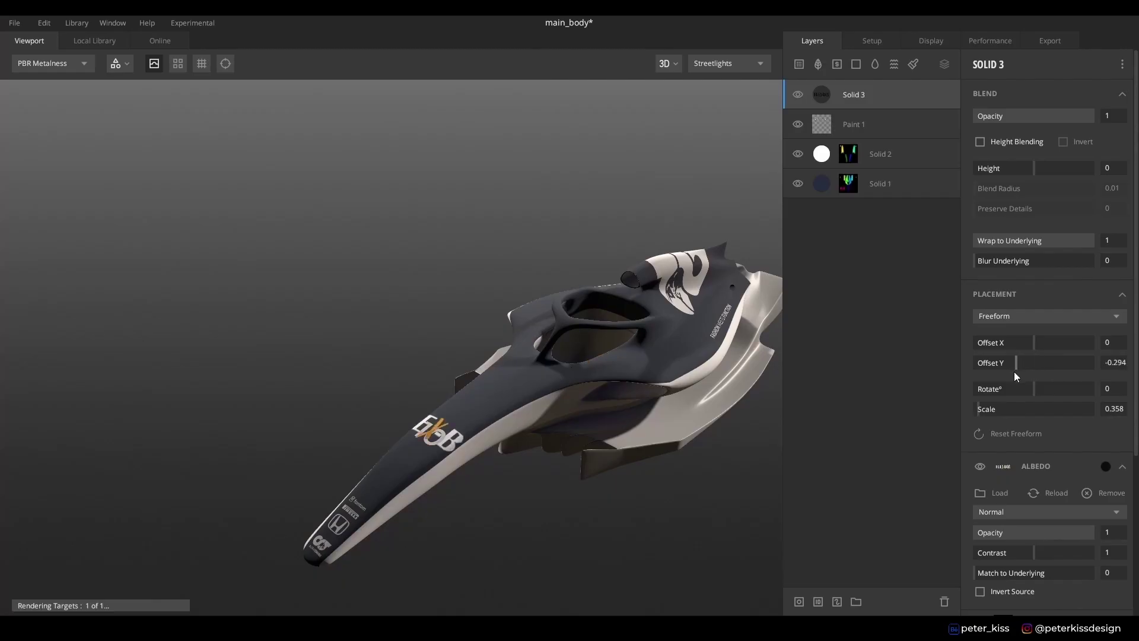
{"action": "left_click_drag", "start_coordinate": [984, 408], "coordinate": [975, 417]}
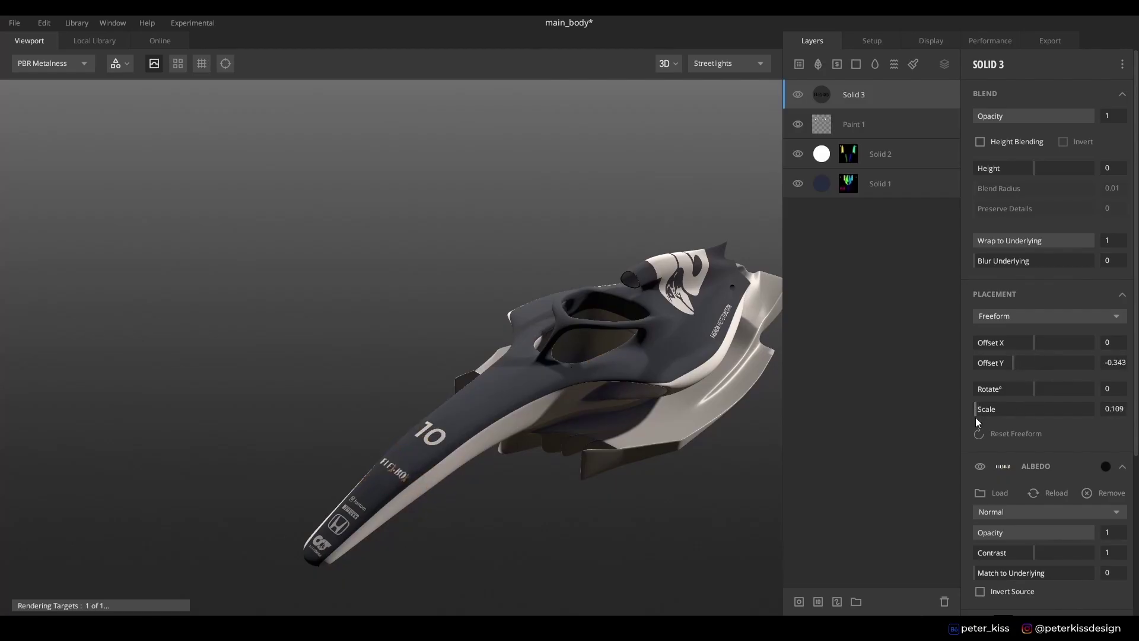
{"action": "scroll", "coordinate": [497, 557], "scroll_direction": "up", "scroll_amount": 2}
- In the flat texture layout, try decal scales of 0.165, 0.16 and 0.14
{"action": "left_click_drag", "start_coordinate": [497, 557], "coordinate": [790, 401]}
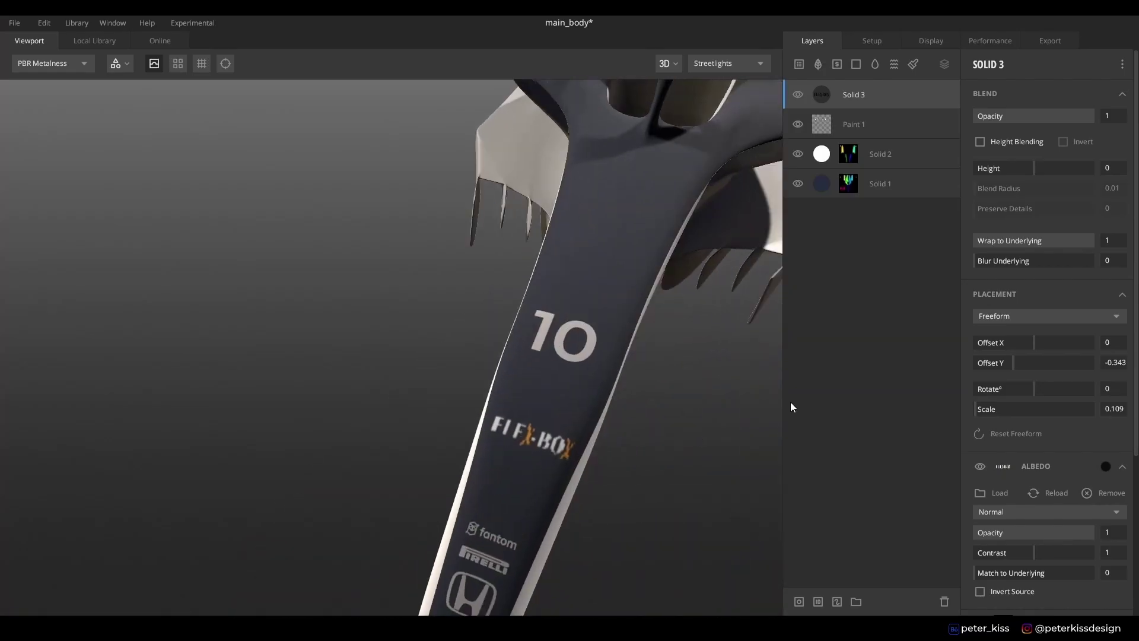
{"action": "left_click", "coordinate": [662, 114]}
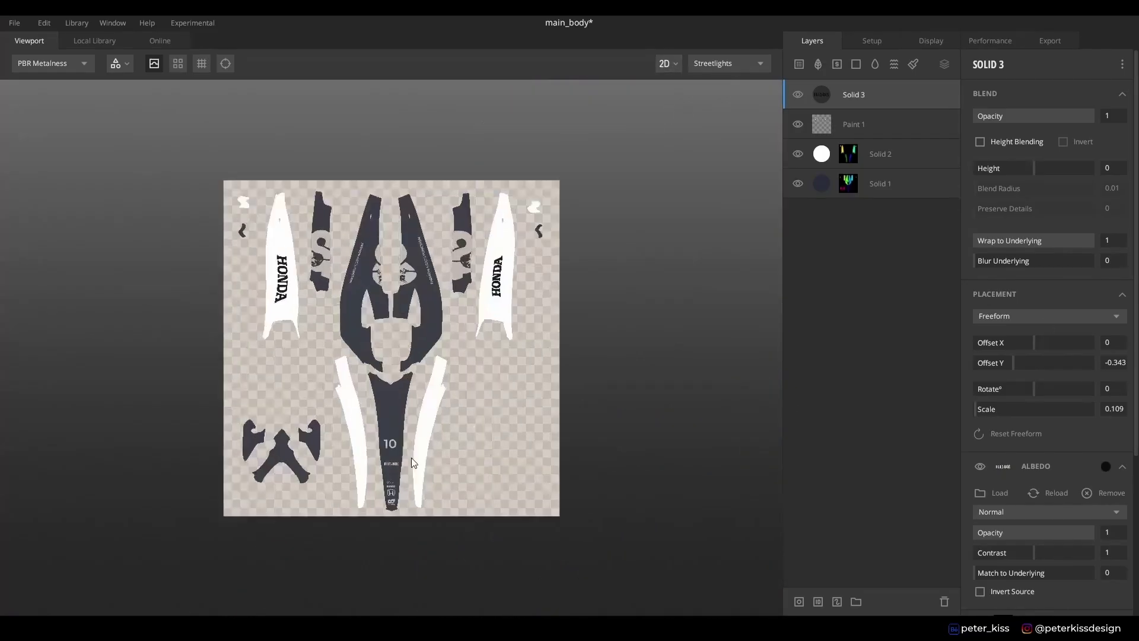
{"action": "scroll", "coordinate": [411, 458], "scroll_direction": "up", "scroll_amount": 5}
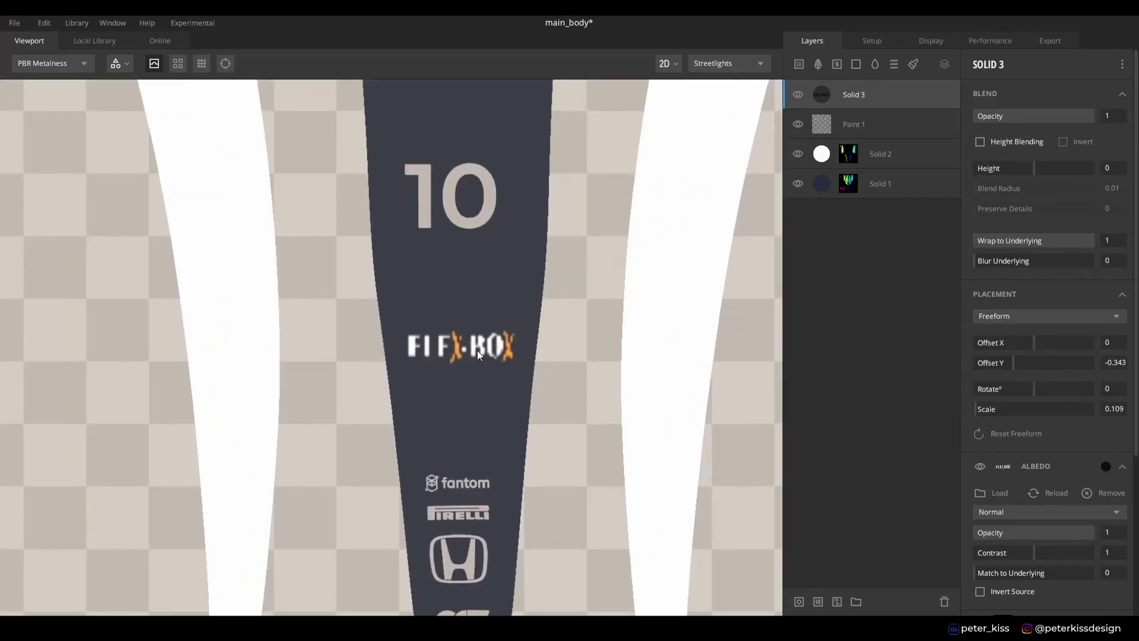
{"action": "left_click_drag", "start_coordinate": [976, 409], "coordinate": [977, 409]}
{"action": "left_click", "coordinate": [1123, 408]}
{"action": "type", "text": "0.165"}
{"action": "key", "text": "Return"}
{"action": "left_click", "coordinate": [1125, 413]}
{"action": "type", "text": "0"}
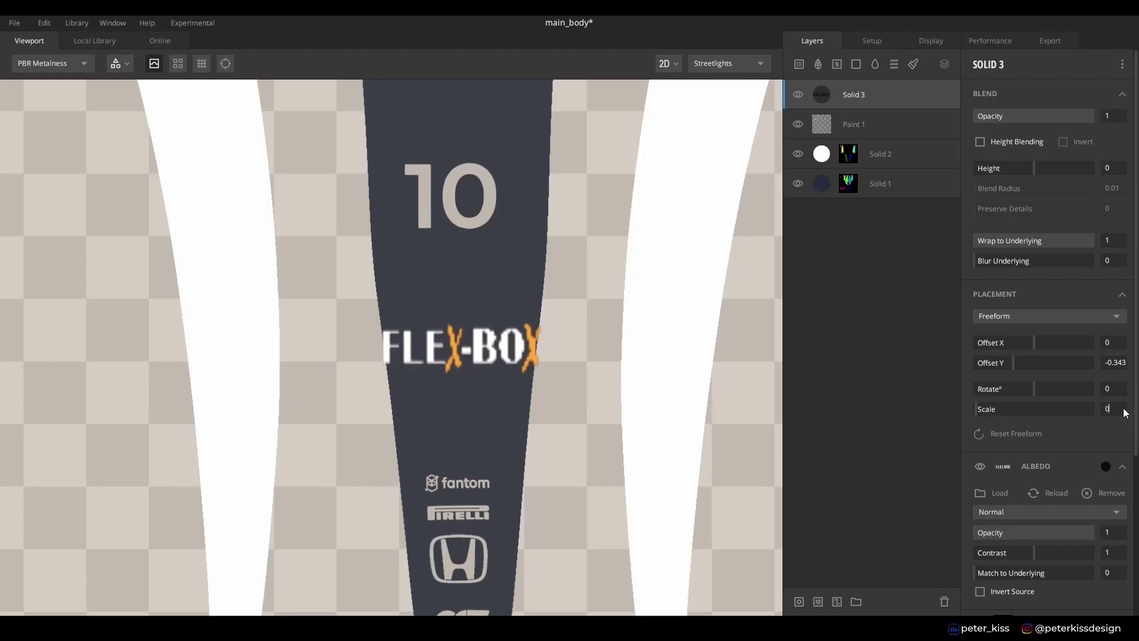
{"action": "type", "text": ".16"}
{"action": "key", "text": "Return"}
{"action": "type", "text": "50"}
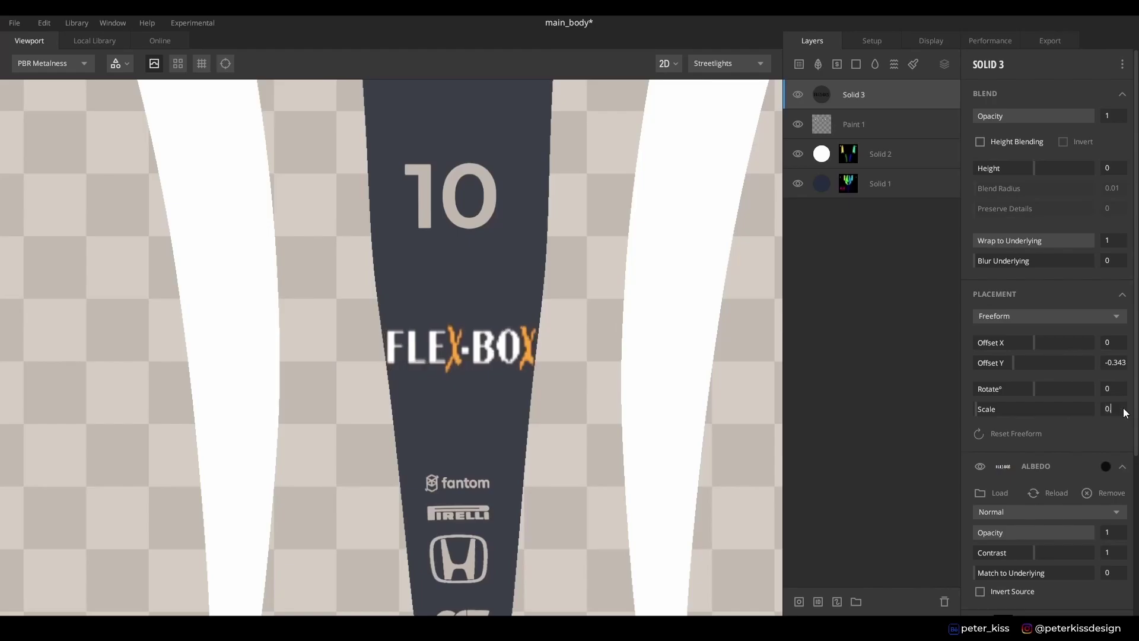
{"action": "type", "text": ".14"}
{"action": "key", "text": "Return"}
- Set the FLEX-BOX decal scale to 0.1, move it lower on the nose (Offset Y -0.383), and return to 3D
{"action": "left_click", "coordinate": [672, 67]}
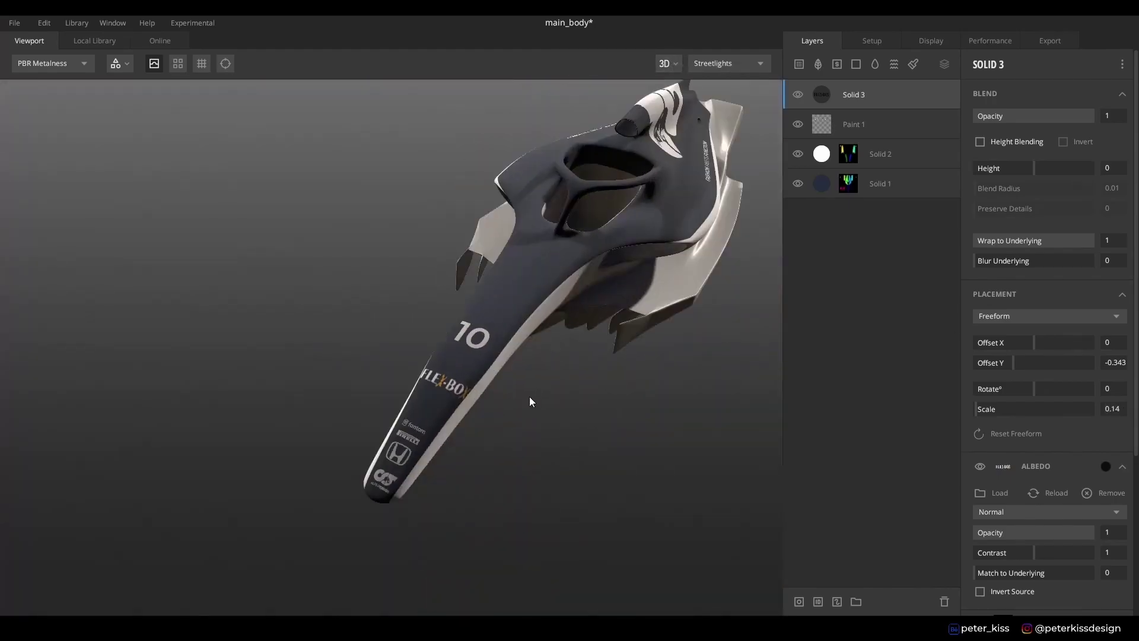
{"action": "left_click", "coordinate": [662, 113]}
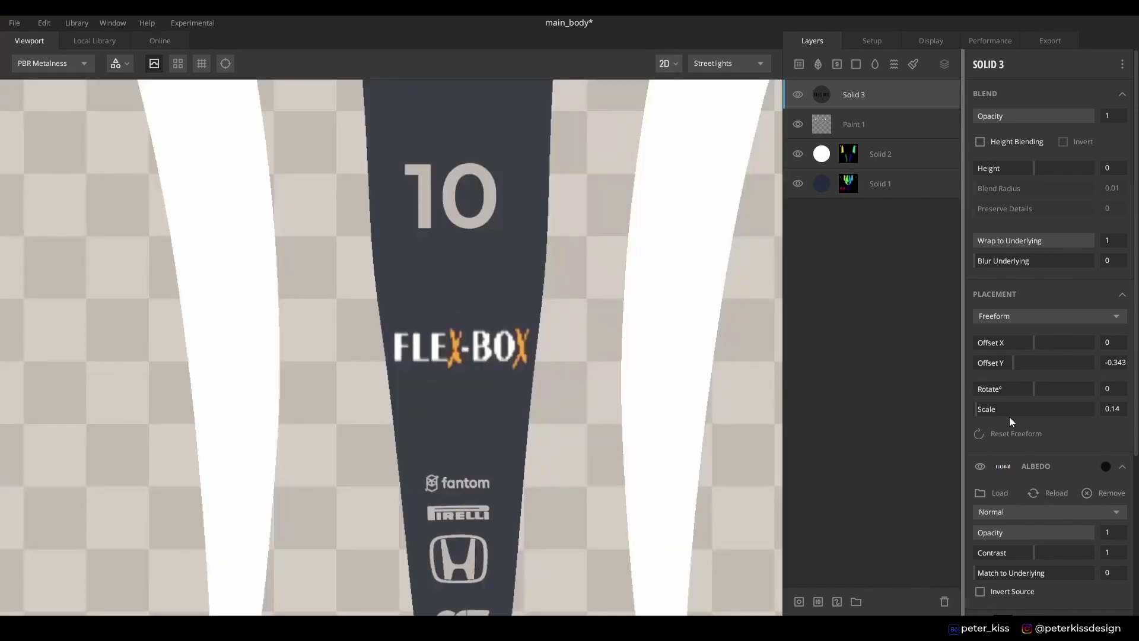
{"action": "double_click", "coordinate": [1111, 409]}
{"action": "type", "text": "0.1"}
{"action": "key", "text": "Return"}
{"action": "left_click_drag", "start_coordinate": [1014, 362], "coordinate": [1011, 363]}
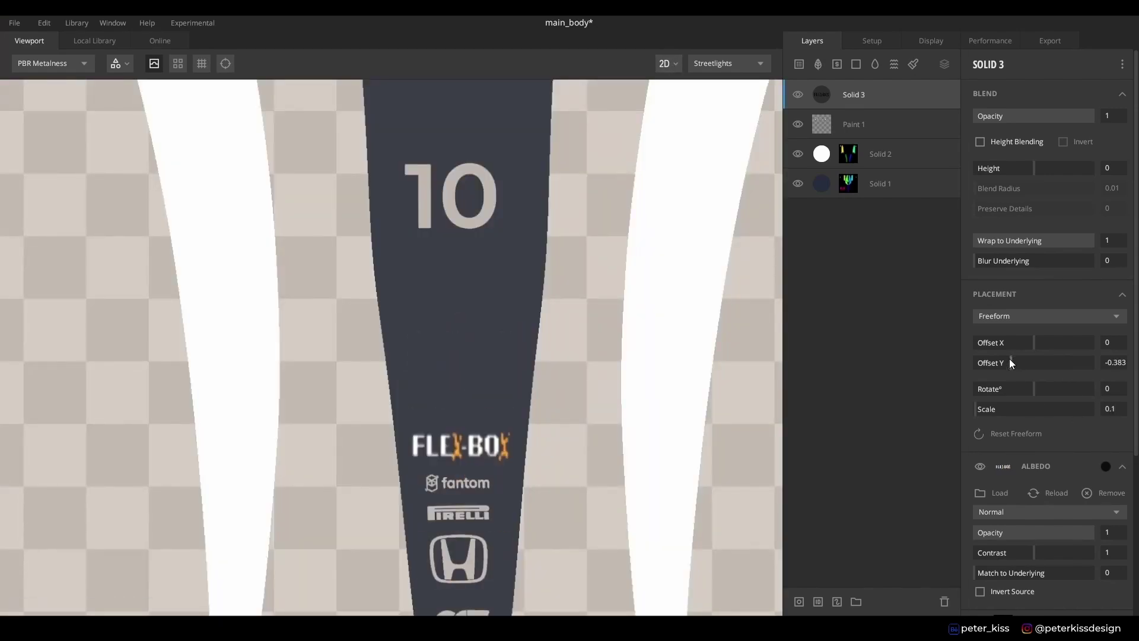
{"action": "left_click", "coordinate": [661, 96]}
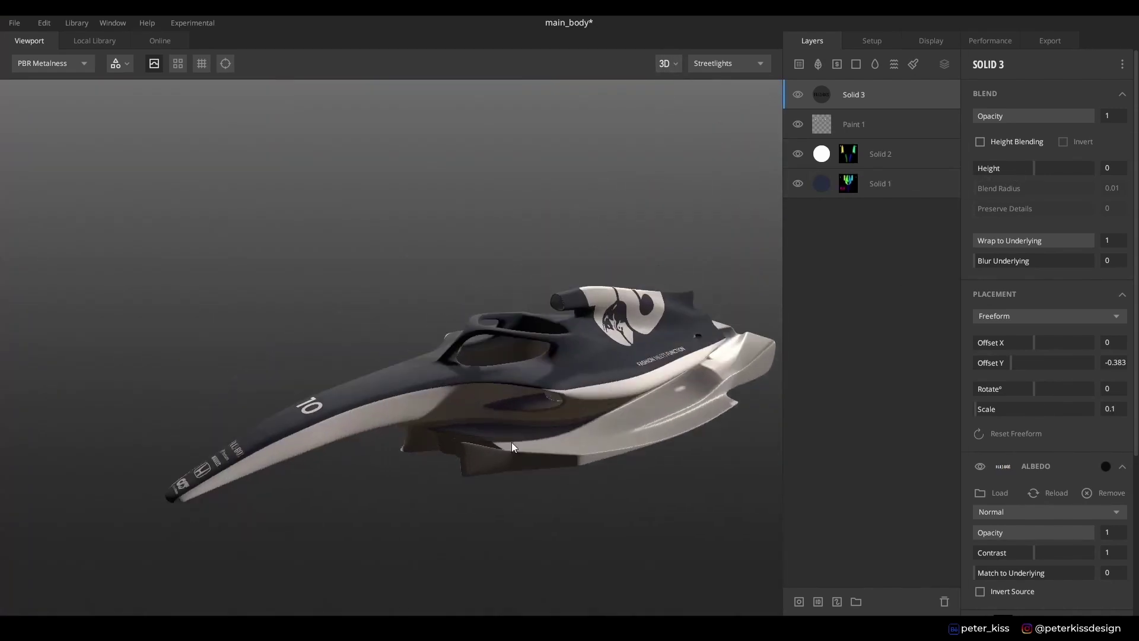
{"action": "left_click", "coordinate": [1043, 42]}
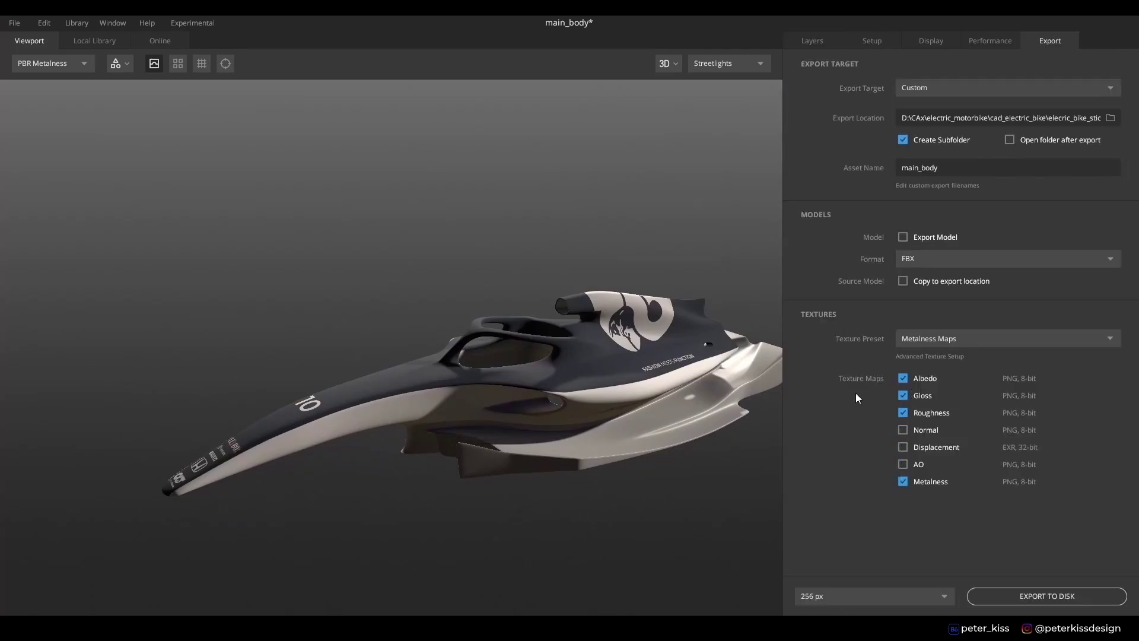
- Export the maps at 4096 px to the alpha_tauri_tutorial folder without creating a subfolder
{"action": "left_click", "coordinate": [904, 137]}
{"action": "left_click", "coordinate": [1110, 118]}
{"action": "scroll", "coordinate": [119, 107], "scroll_direction": "up", "scroll_amount": 1}
{"action": "left_click", "coordinate": [97, 43]}
{"action": "double_click", "coordinate": [188, 111]}
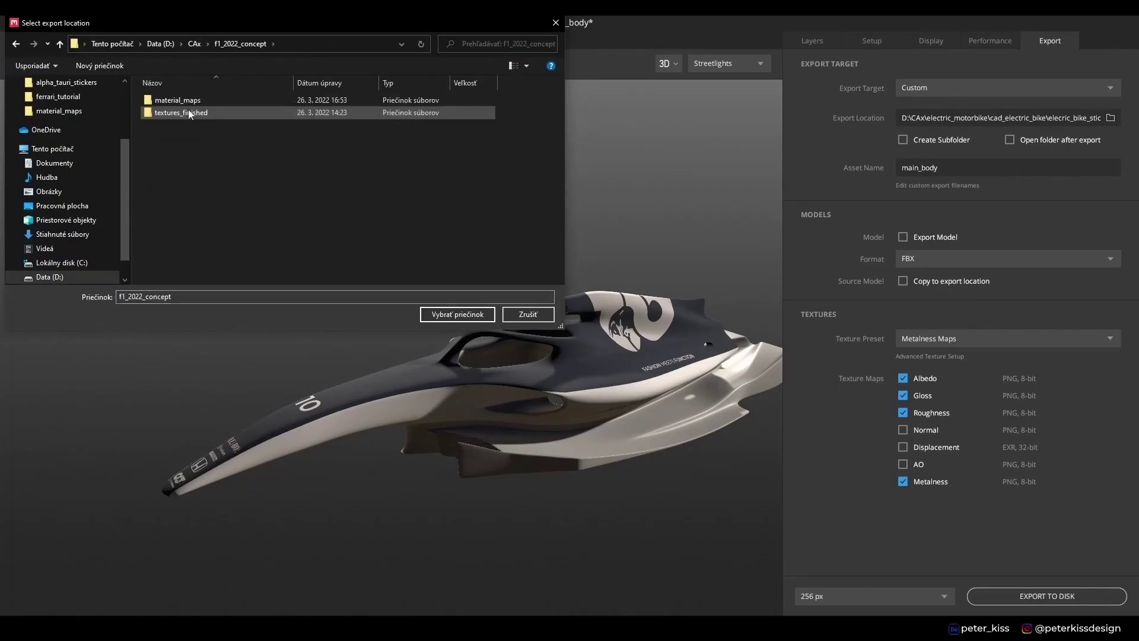
{"action": "double_click", "coordinate": [188, 111]}
{"action": "double_click", "coordinate": [247, 120]}
{"action": "left_click", "coordinate": [460, 315]}
{"action": "left_click", "coordinate": [933, 598]}
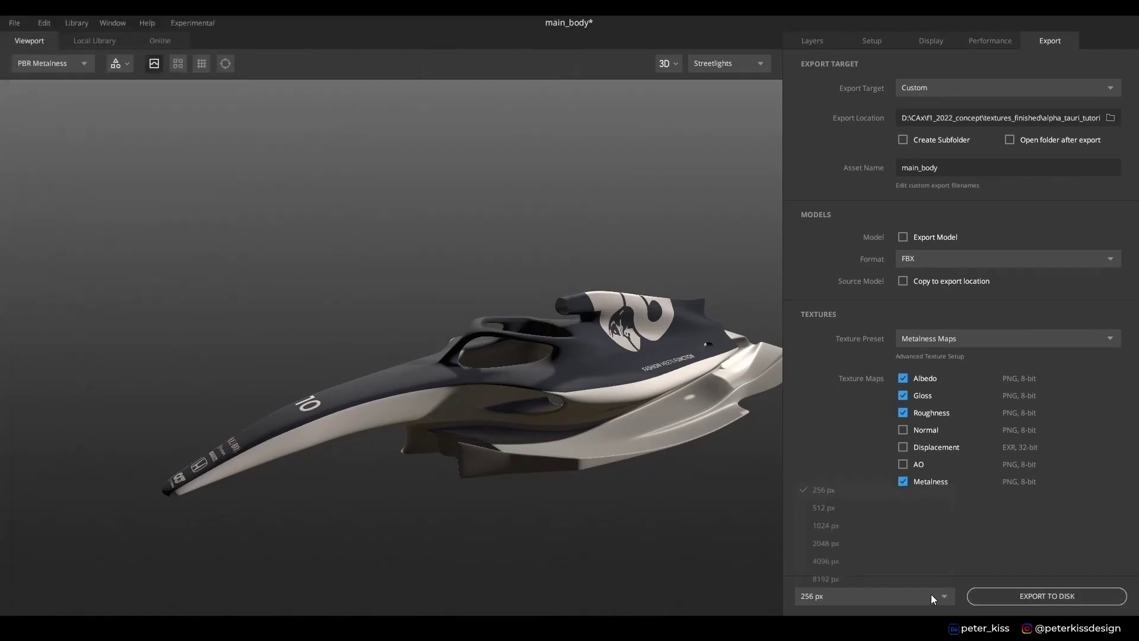
{"action": "left_click", "coordinate": [926, 560]}
{"action": "left_click", "coordinate": [976, 595]}
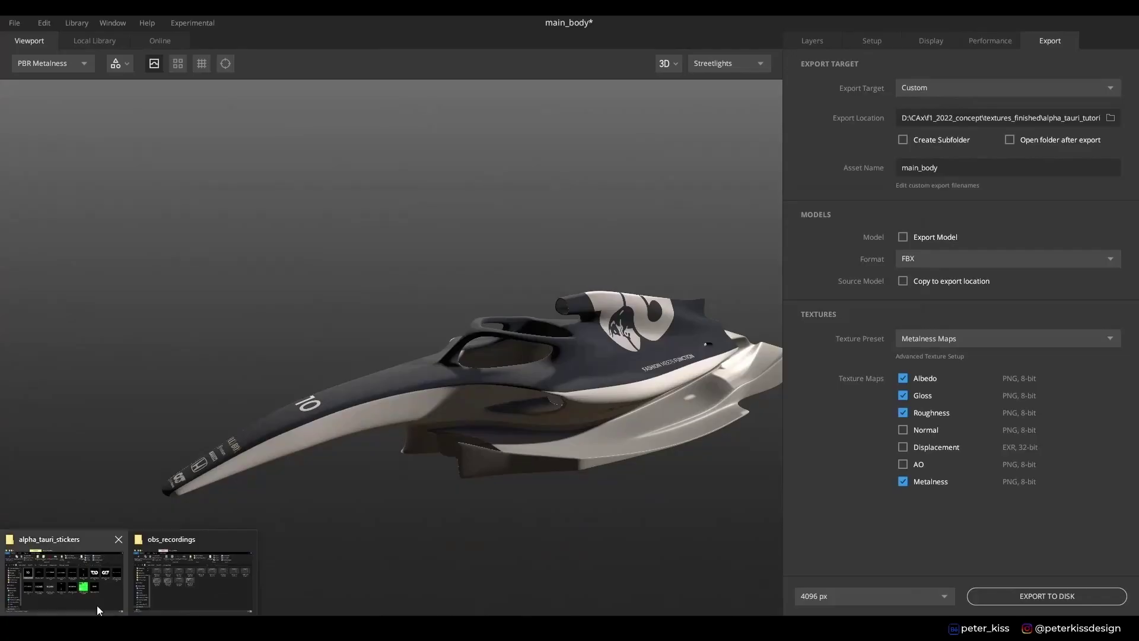
- Navigate File Explorer to textures_finished\alpha_tauri_tutorial
{"action": "left_click", "coordinate": [97, 609]}
{"action": "left_click", "coordinate": [472, 291]}
{"action": "left_click", "coordinate": [425, 291]}
{"action": "left_click", "coordinate": [349, 345]}
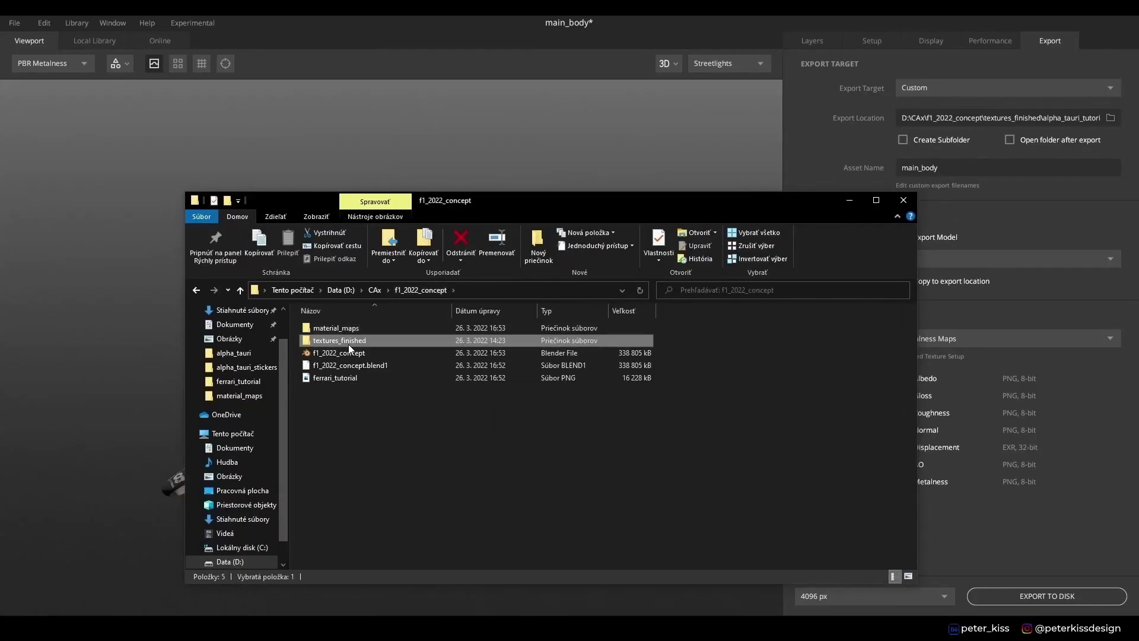
{"action": "double_click", "coordinate": [355, 341]}
{"action": "double_click", "coordinate": [358, 339]}
- Preview each exported main_body map in Photos, then close it and minimize the window
{"action": "double_click", "coordinate": [524, 381]}
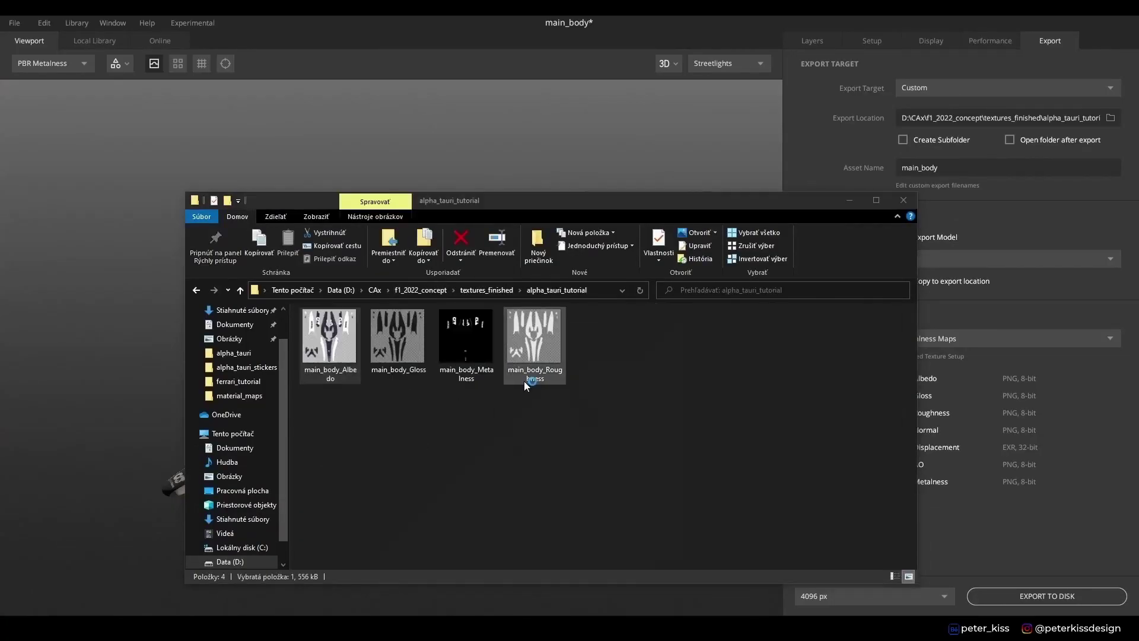
{"action": "left_click", "coordinate": [662, 315]}
{"action": "left_click", "coordinate": [662, 316]}
{"action": "left_click", "coordinate": [664, 314]}
{"action": "left_click", "coordinate": [680, 48]}
{"action": "left_click", "coordinate": [730, 362]}
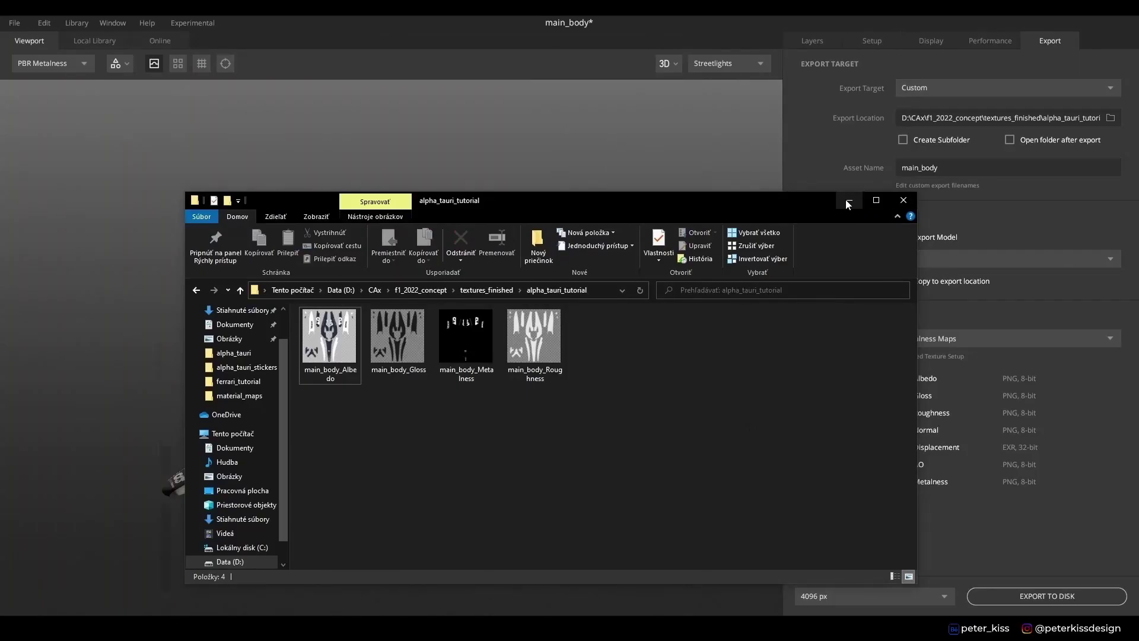
{"action": "left_click", "coordinate": [847, 201]}
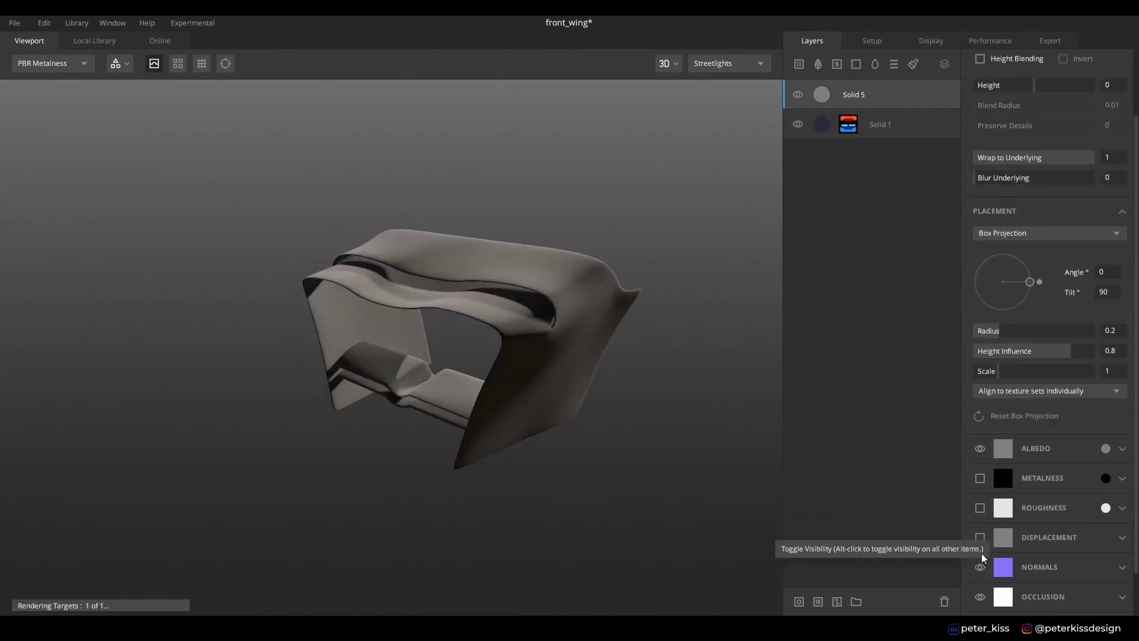
- Load the ALPHATAURI logo image into the solid layer's mask
{"action": "left_click", "coordinate": [469, 314]}
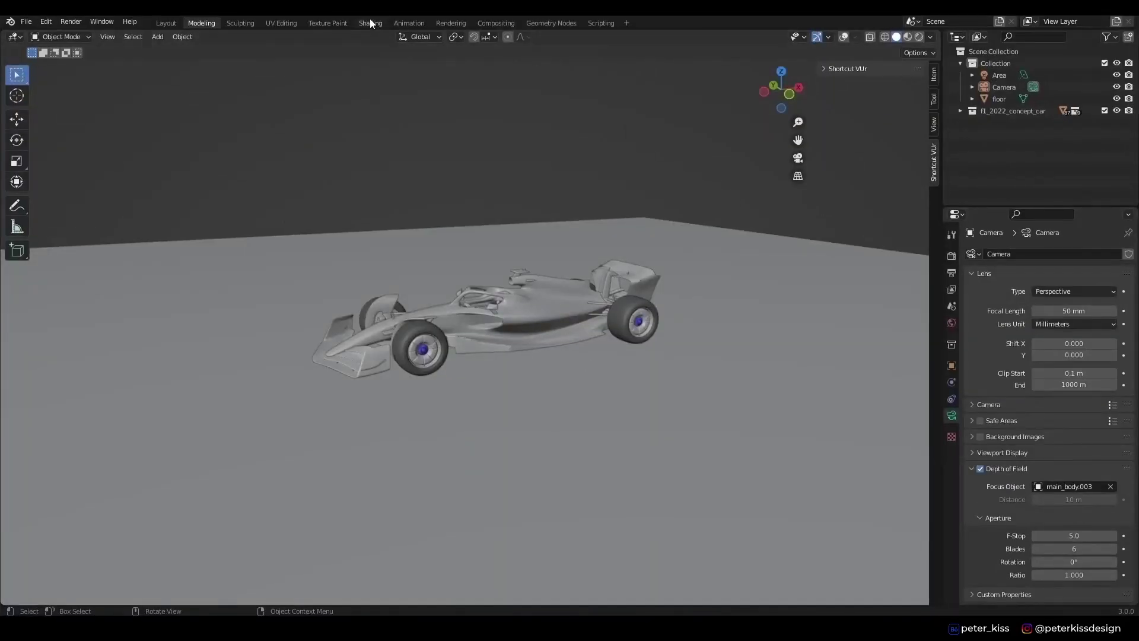
- In the Shading workspace, swap the front wing's image texture for maps from alpha_tauri_tutorial
{"action": "left_click", "coordinate": [370, 23]}
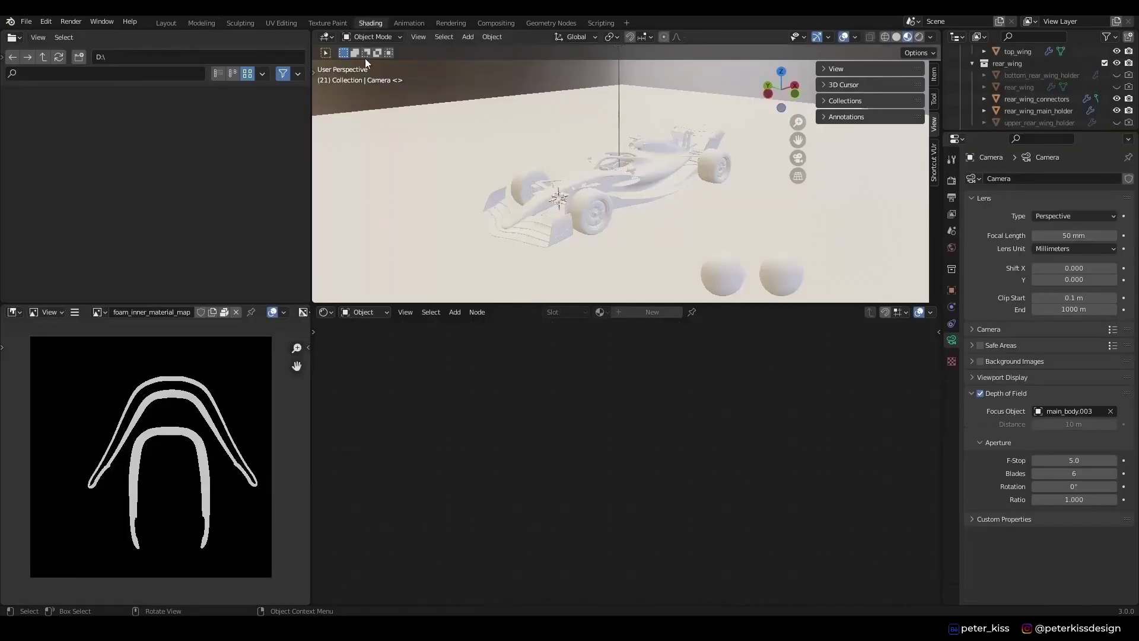
{"action": "left_click", "coordinate": [897, 37]}
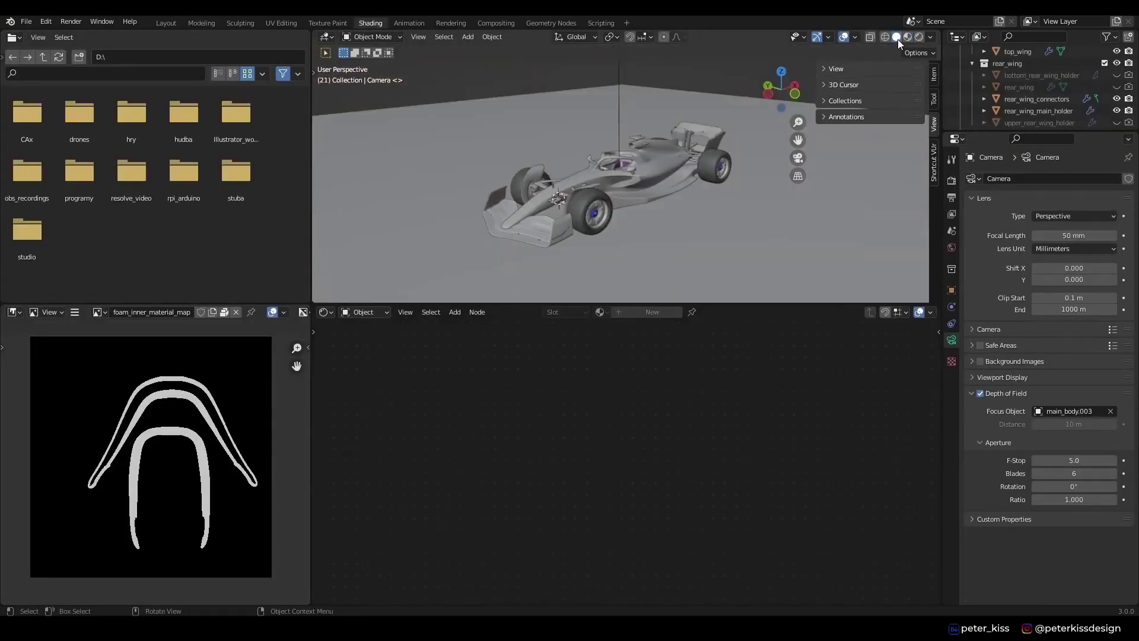
{"action": "scroll", "coordinate": [657, 146], "scroll_direction": "up", "scroll_amount": 1}
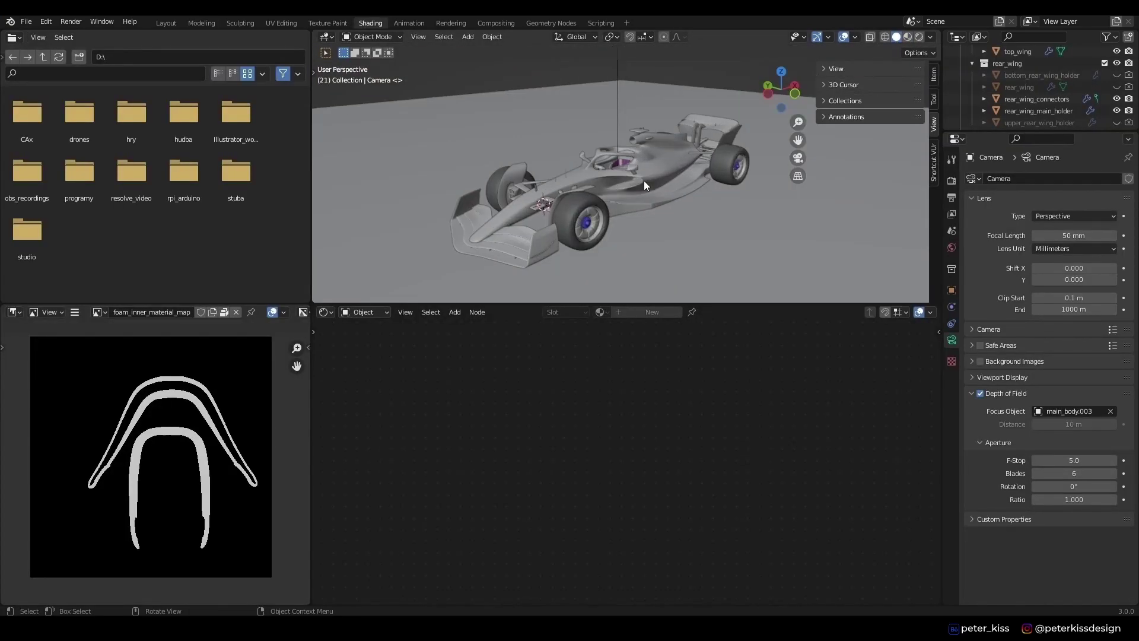
{"action": "left_click", "coordinate": [500, 249]}
{"action": "scroll", "coordinate": [518, 397], "scroll_direction": "down", "scroll_amount": 5}
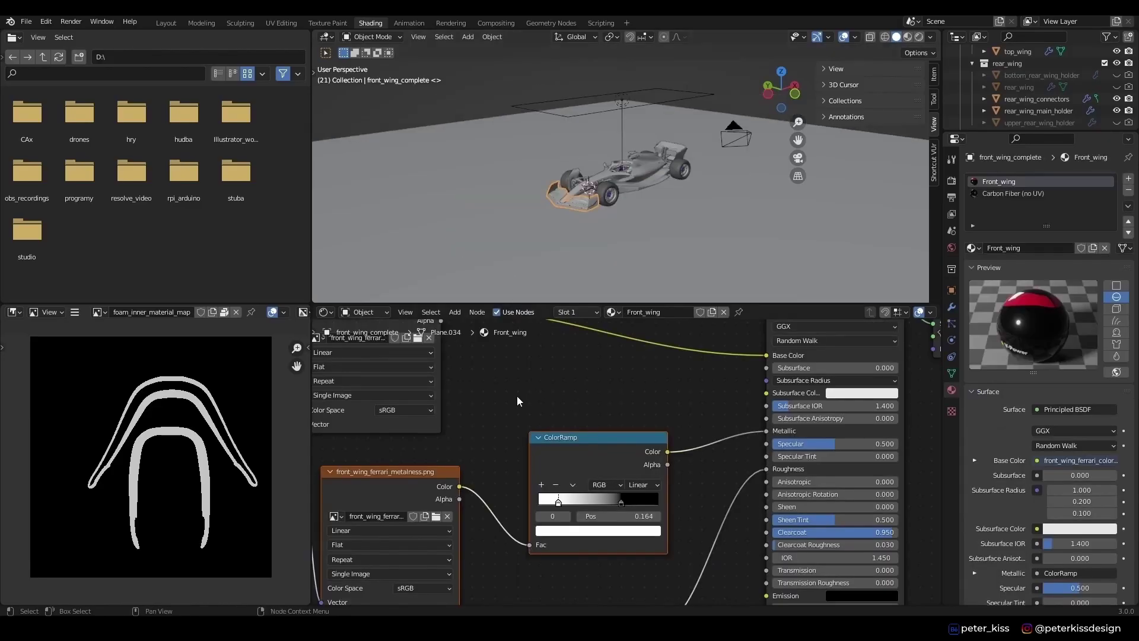
{"action": "middle_click_drag", "start_coordinate": [518, 397], "coordinate": [646, 467]}
{"action": "left_click", "coordinate": [562, 411]}
{"action": "left_click", "coordinate": [563, 415]}
{"action": "double_click", "coordinate": [490, 182]}
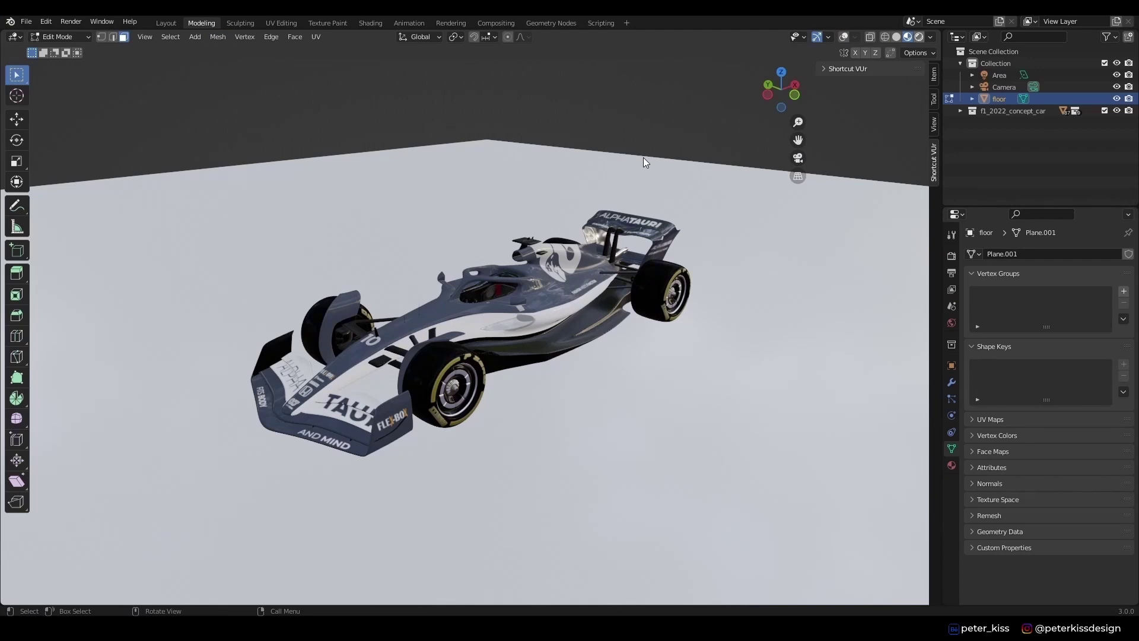
- Preview the car in Rendered shading from a lower angle, then switch back to Solid
{"action": "key", "text": "z"}
{"action": "key", "text": "8"}
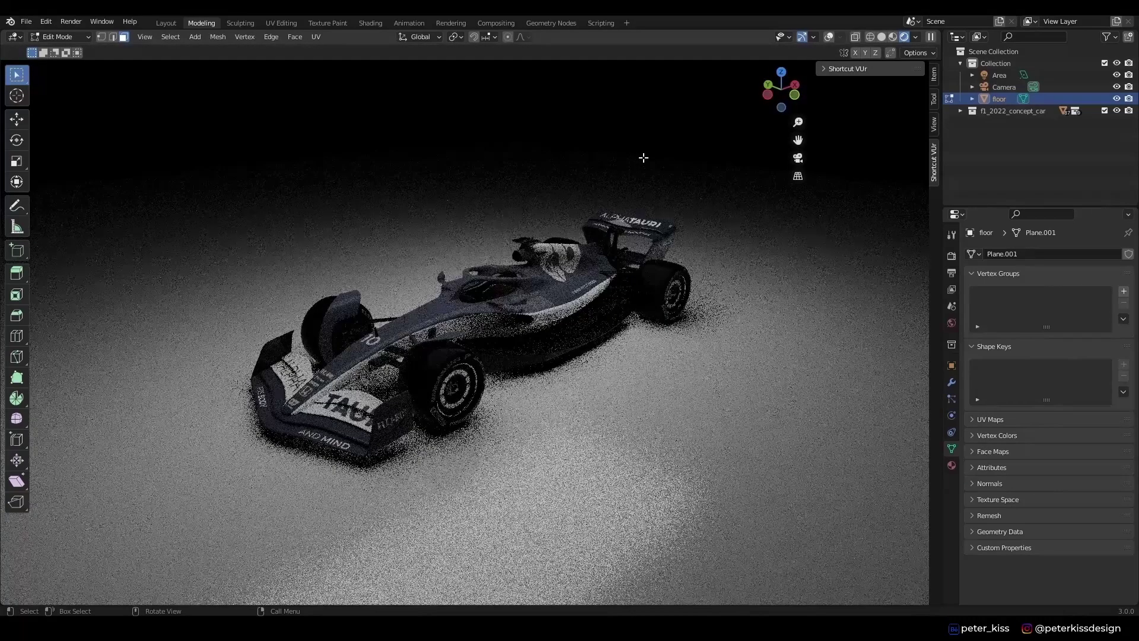
{"action": "middle_click_drag", "start_coordinate": [642, 158], "coordinate": [562, 420]}
{"action": "scroll", "coordinate": [563, 361], "scroll_direction": "up", "scroll_amount": 1}
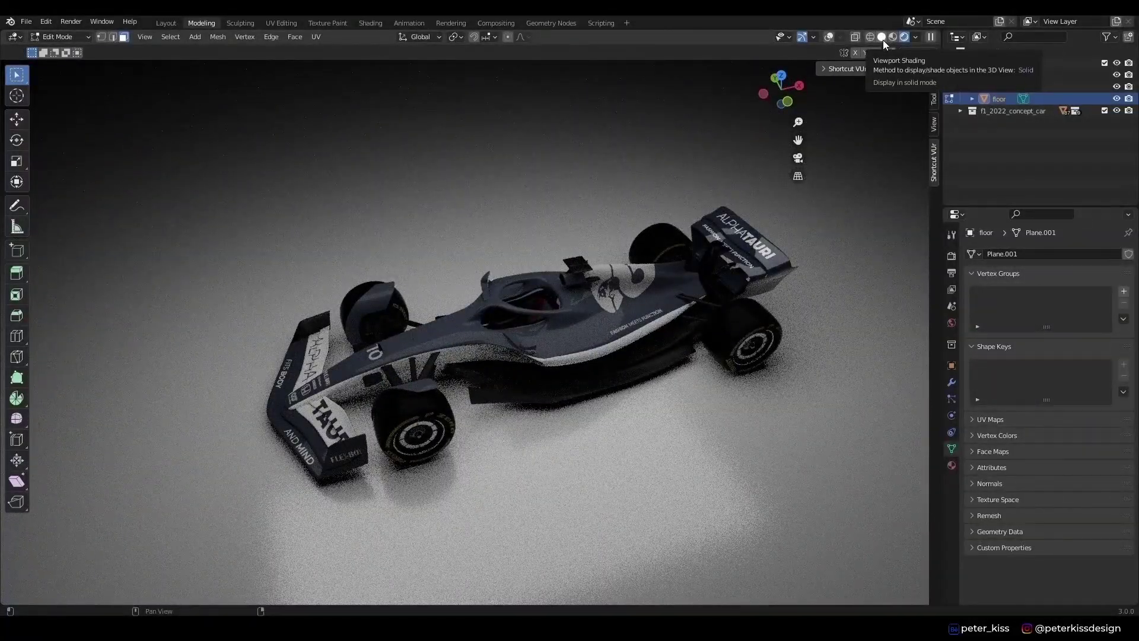
{"action": "left_click", "coordinate": [883, 37]}
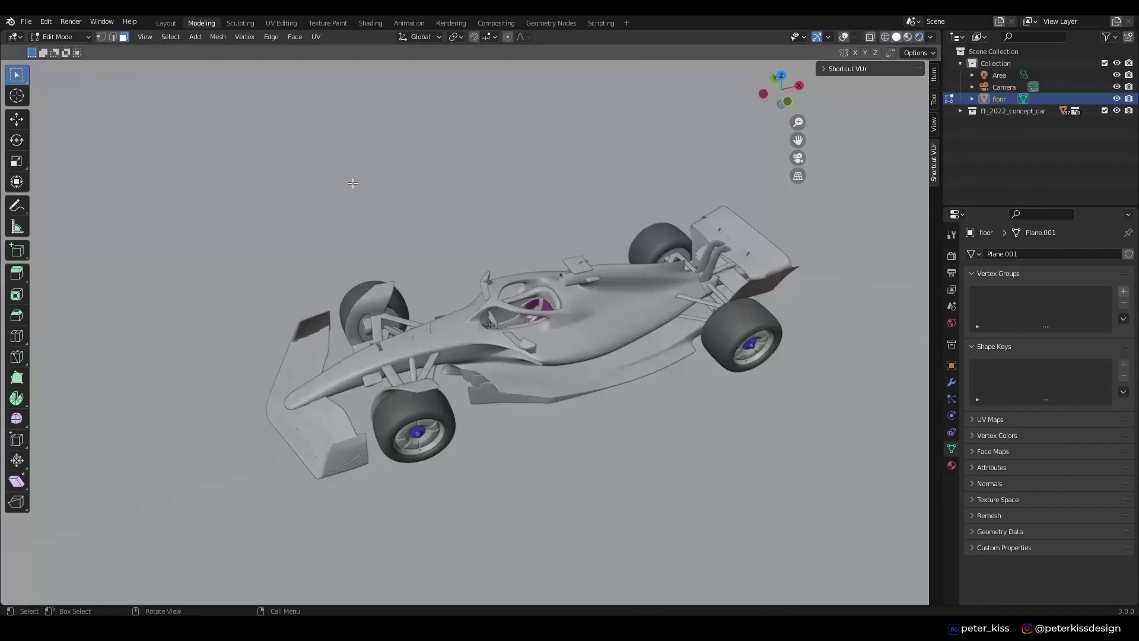
- Add a File Output node in the compositor and connect Glare's Image output to it
{"action": "left_click", "coordinate": [496, 25]}
{"action": "left_click", "coordinate": [83, 37]}
{"action": "left_click", "coordinate": [101, 47]}
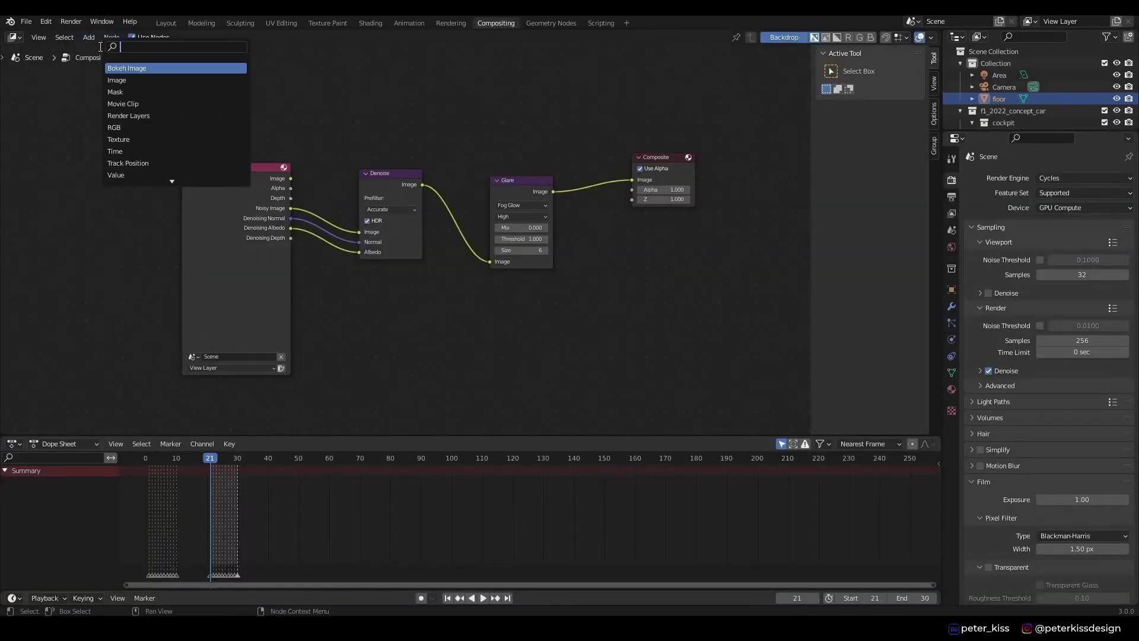
{"action": "type", "text": "file"}
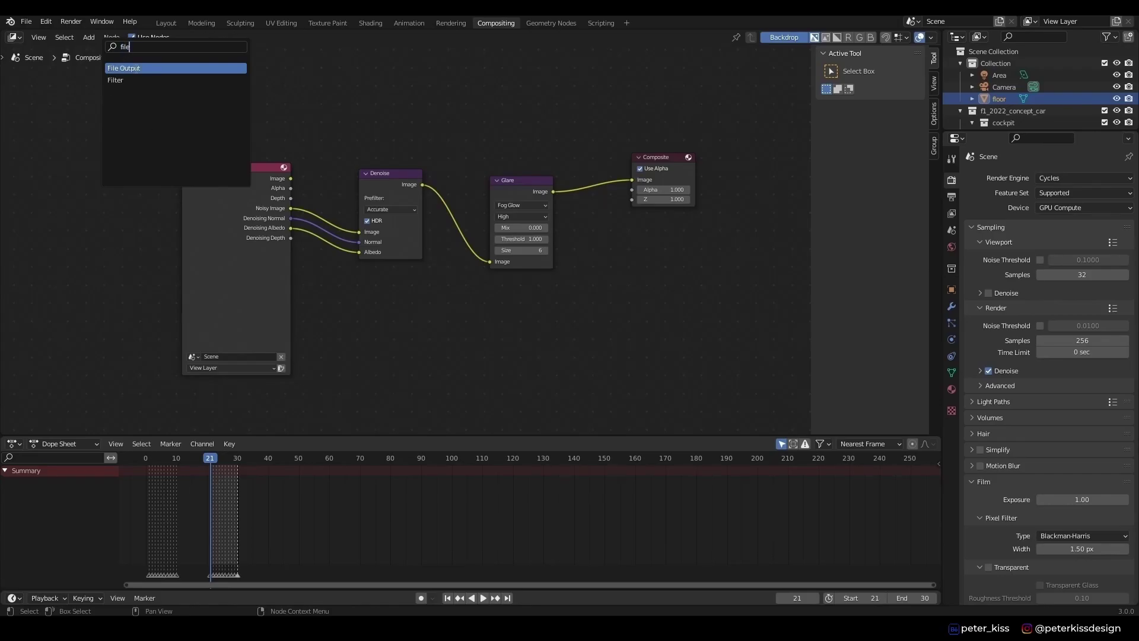
{"action": "key", "text": "Return"}
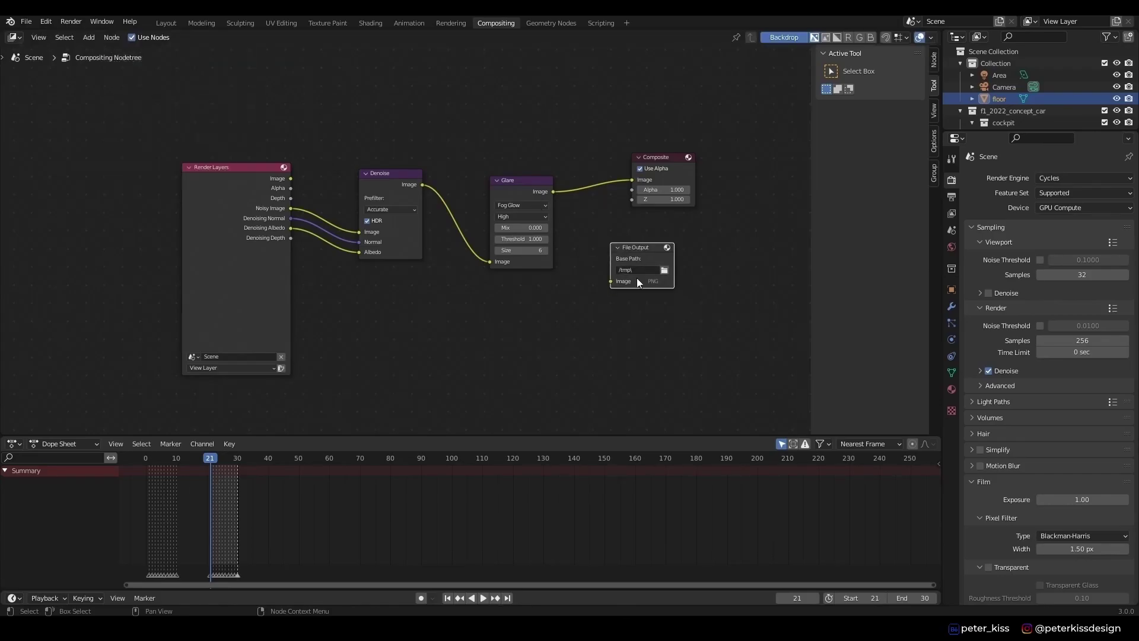
{"action": "left_click_drag", "start_coordinate": [610, 282], "coordinate": [552, 192]}
- Frame the front of the car through Camera and bind it at frame 50
{"action": "left_click", "coordinate": [390, 24]}
{"action": "scroll", "coordinate": [1008, 73], "scroll_direction": "down", "scroll_amount": 5}
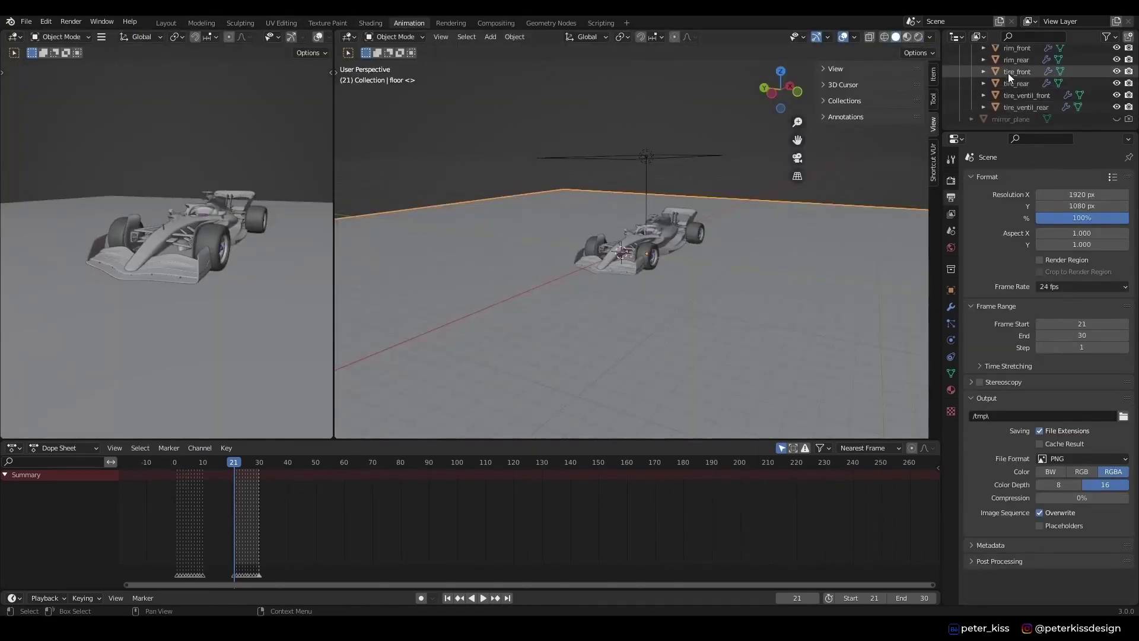
{"action": "scroll", "coordinate": [1038, 66], "scroll_direction": "up", "scroll_amount": 5}
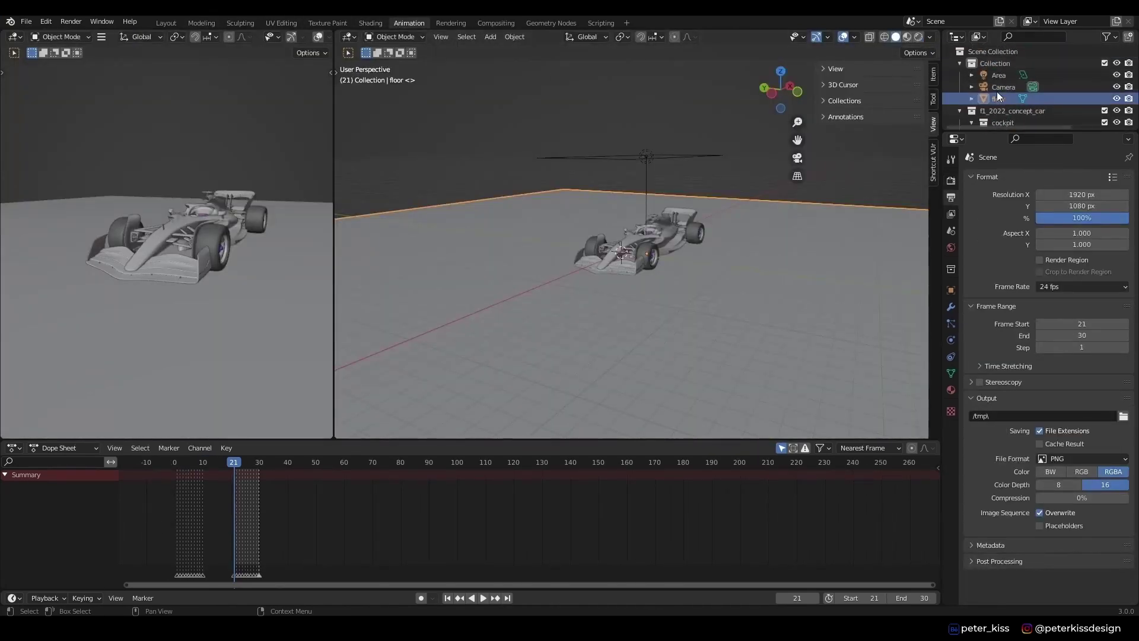
{"action": "left_click", "coordinate": [1001, 87]}
{"action": "left_click_drag", "start_coordinate": [233, 460], "coordinate": [317, 467]}
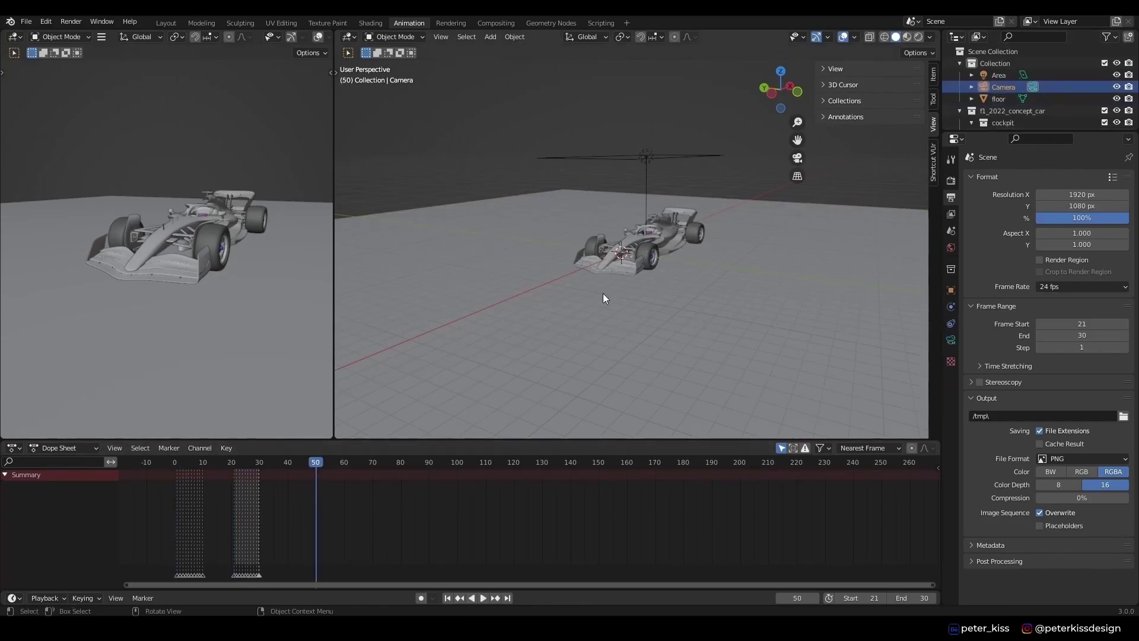
{"action": "key", "text": "KP_0"}
{"action": "middle_click_drag", "start_coordinate": [603, 293], "coordinate": [636, 287]}
{"action": "scroll", "coordinate": [603, 273], "scroll_direction": "up", "scroll_amount": 4}
{"action": "scroll", "coordinate": [636, 288], "scroll_direction": "down", "scroll_amount": 1}
{"action": "key", "text": "KP_0"}
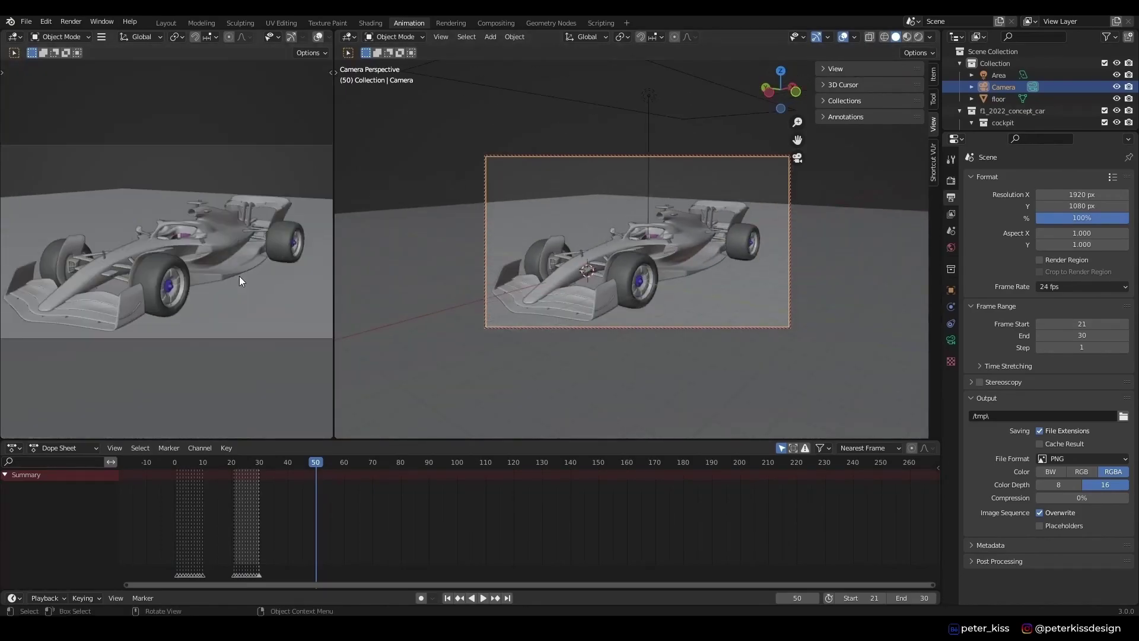
{"action": "middle_click_drag", "start_coordinate": [736, 275], "coordinate": [515, 390]}
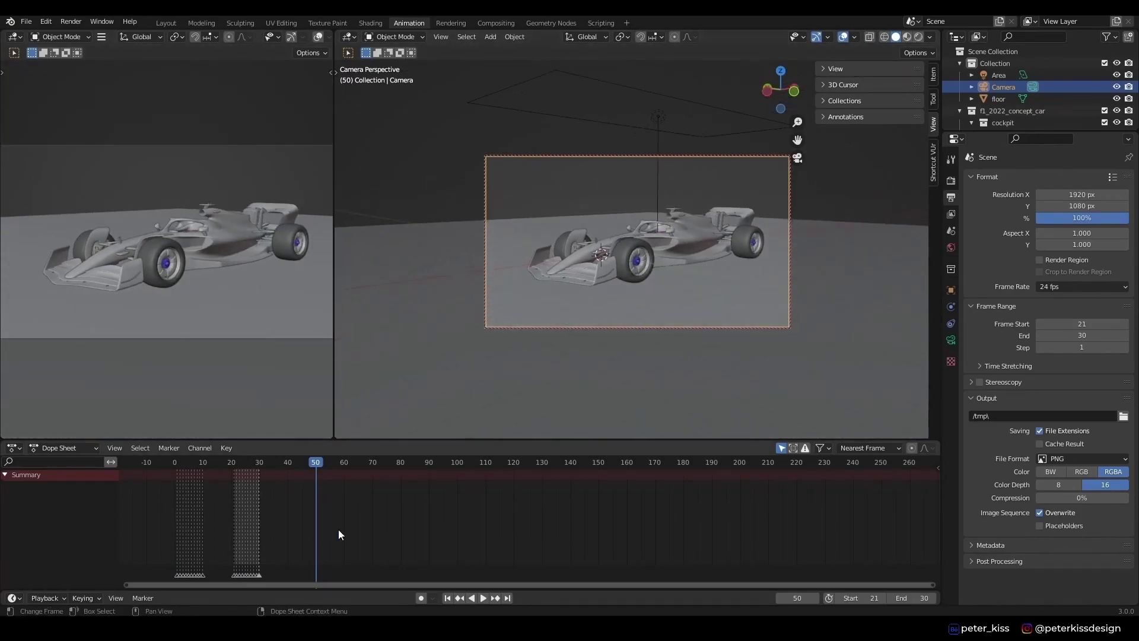
{"action": "key", "text": "ctrl+b"}
- Duplicate the camera as Camera.001, aim it at the rear, and bind it at frame 51
{"action": "key", "text": "Right"}
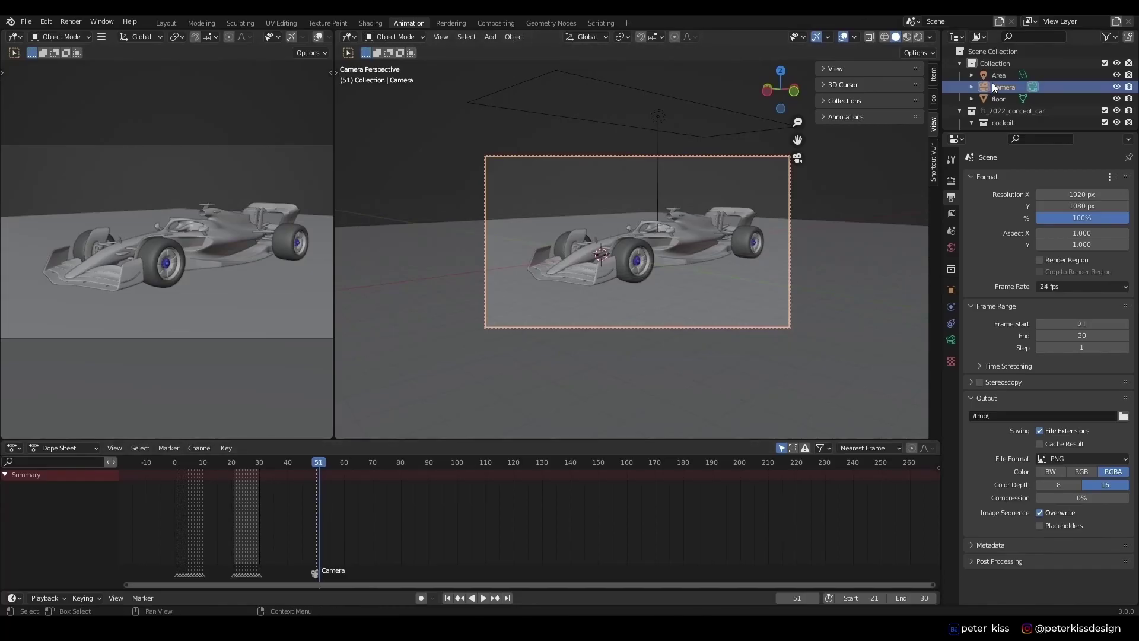
{"action": "key", "text": "ctrl+c"}
{"action": "key", "text": "ctrl+v"}
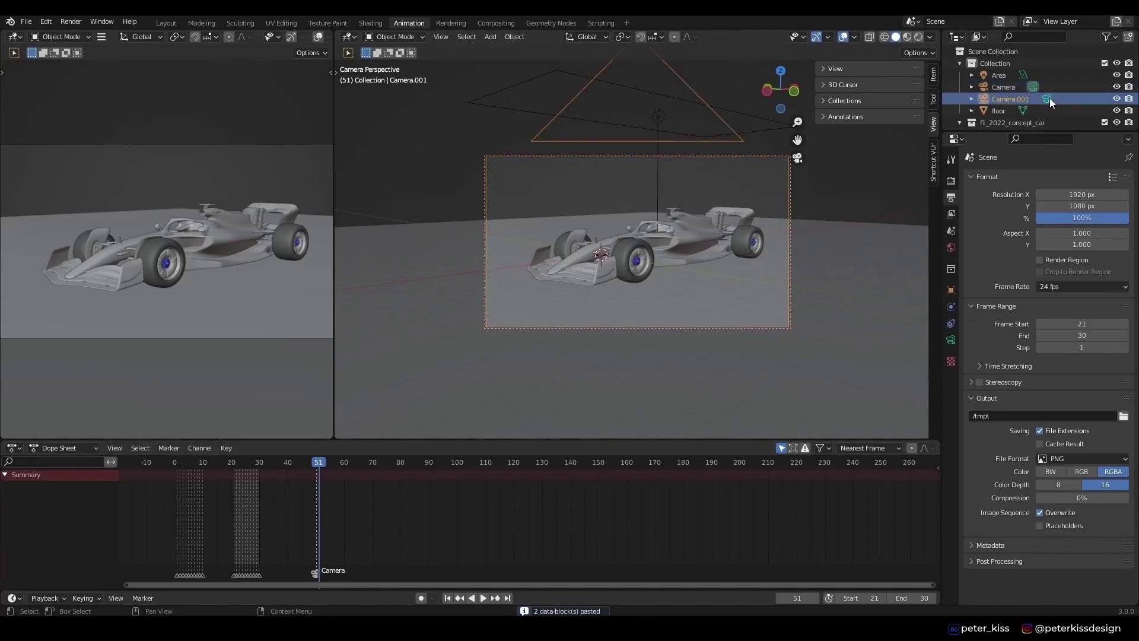
{"action": "left_click", "coordinate": [1048, 99]}
{"action": "middle_click_drag", "start_coordinate": [673, 254], "coordinate": [575, 246]}
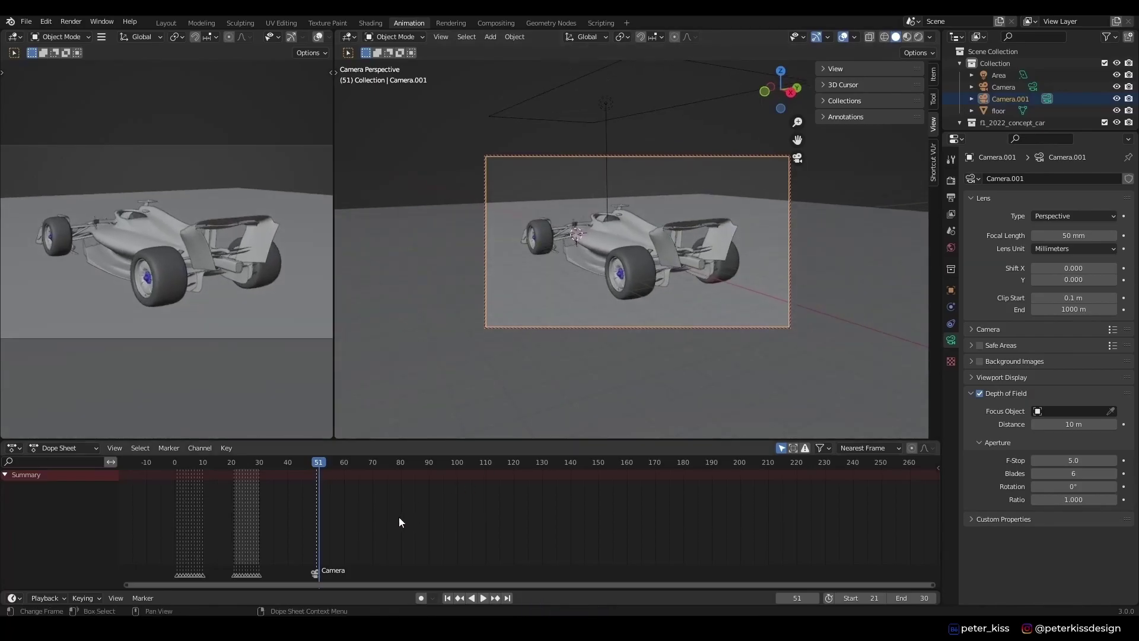
{"action": "key", "text": "ctrl"}
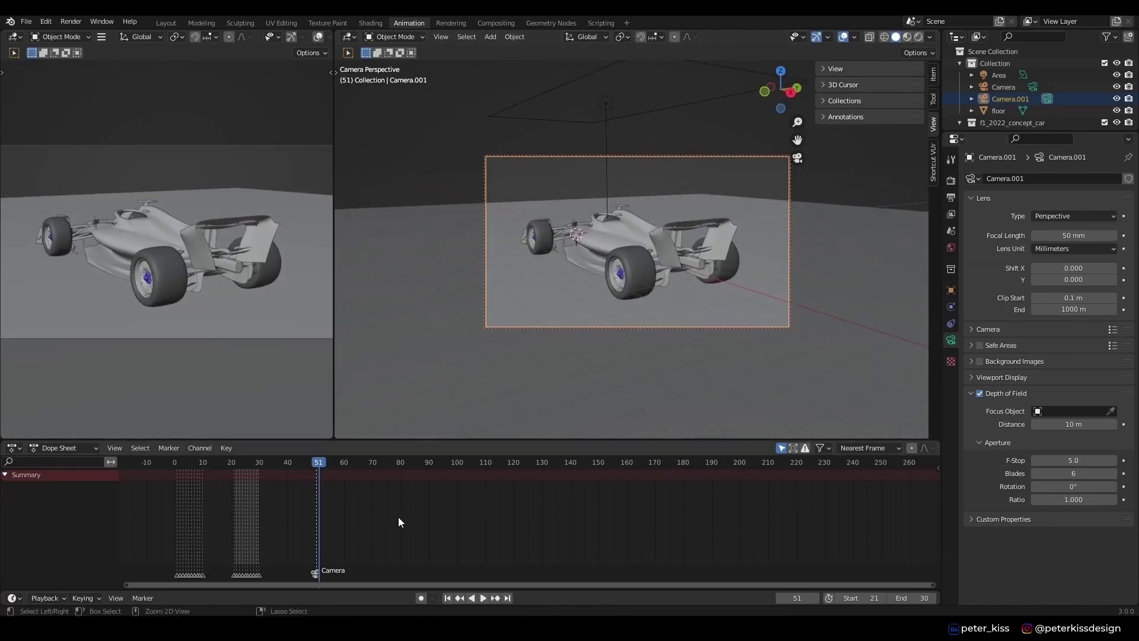
{"action": "key", "text": "ctrl+b"}
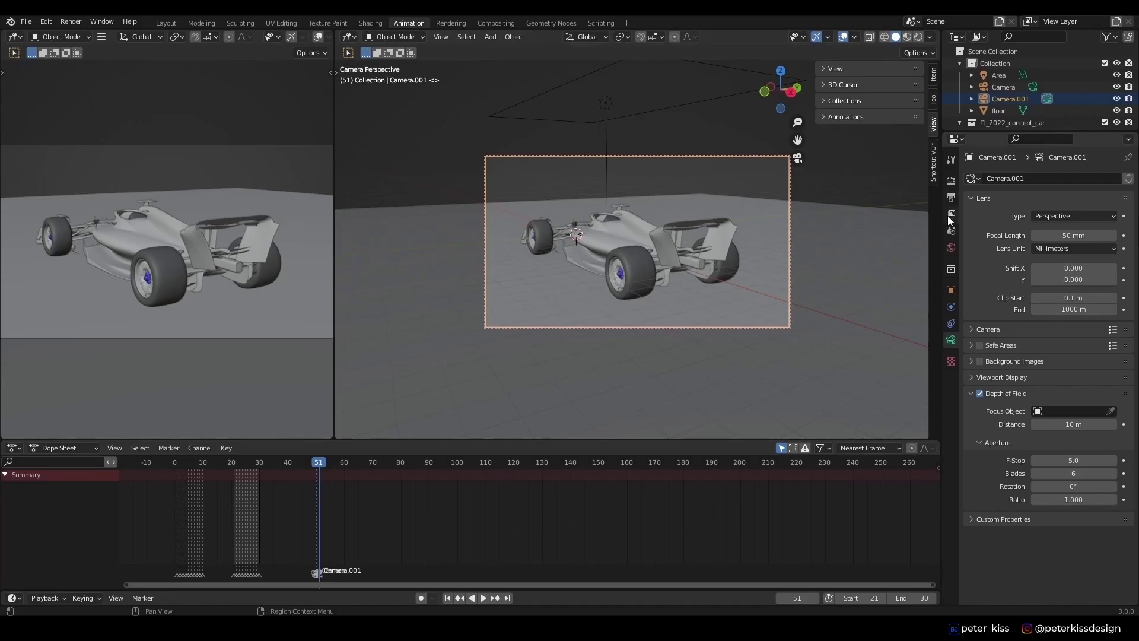
{"action": "key", "text": "Left"}
{"action": "key", "text": "Right"}
{"action": "key", "text": "Left"}
- Set the Output frame range to start 50 and end 51, then render the animation
{"action": "left_click", "coordinate": [952, 182]}
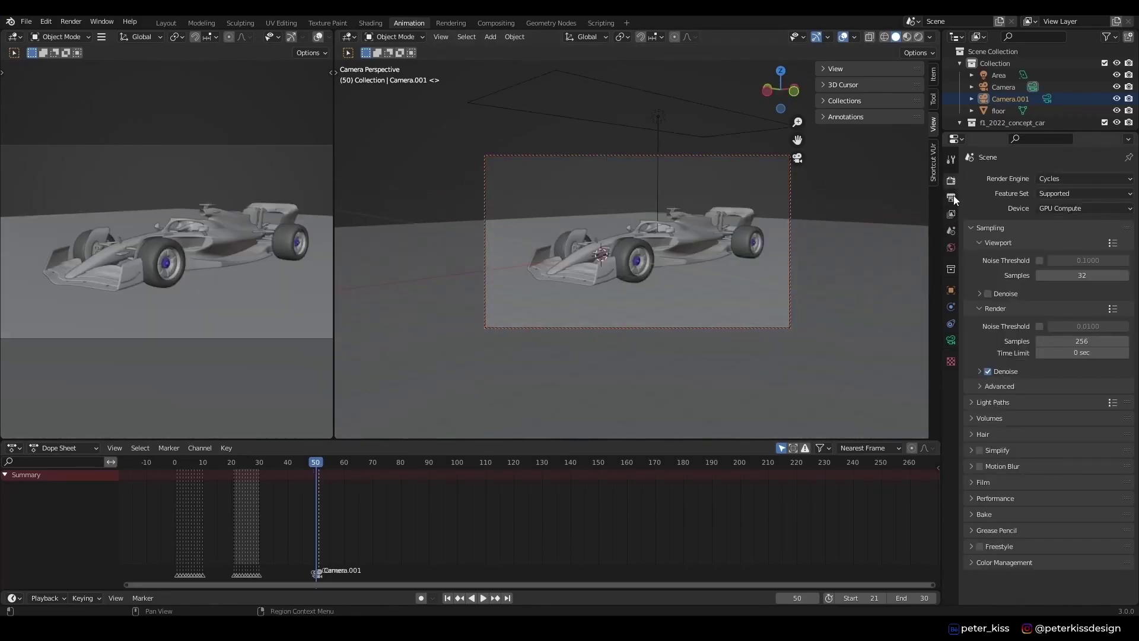
{"action": "left_click", "coordinate": [951, 197]}
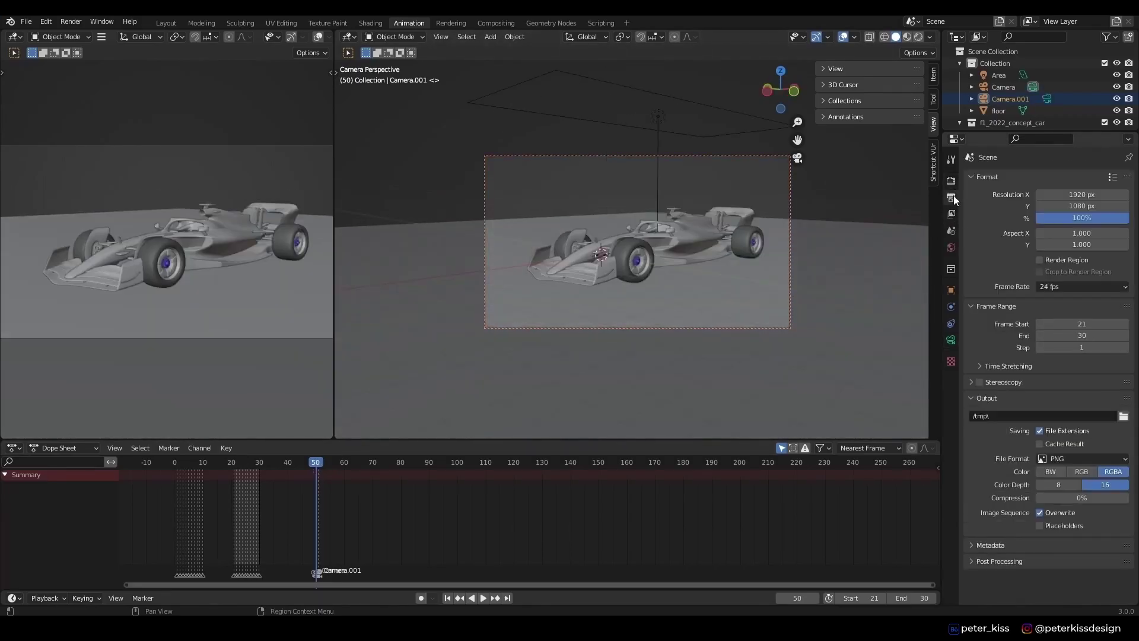
{"action": "left_click", "coordinate": [1081, 325]}
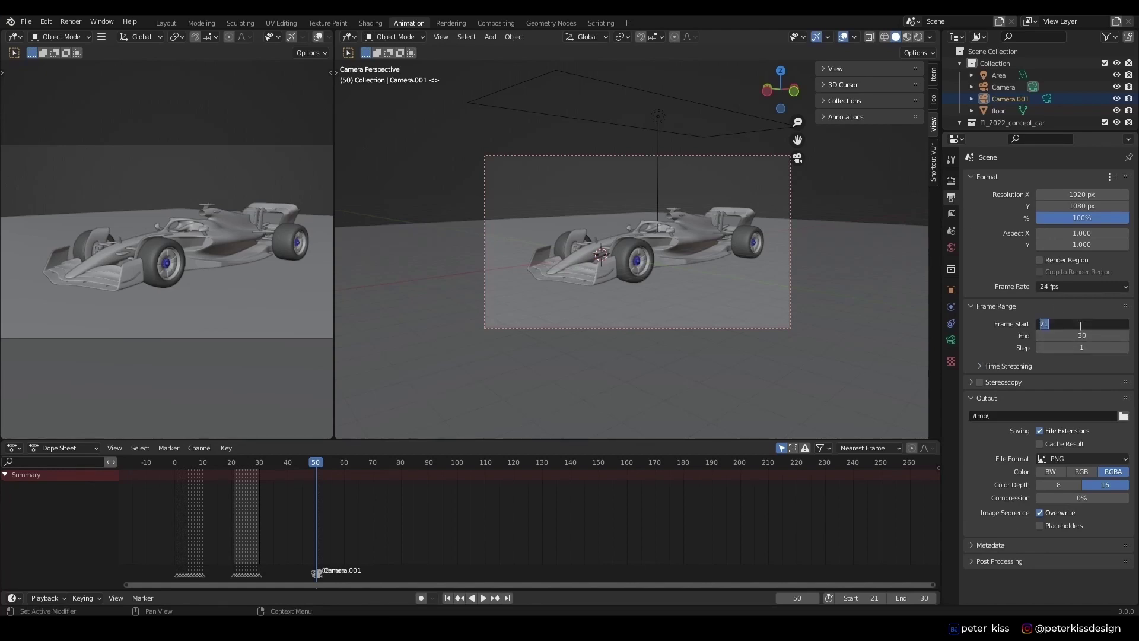
{"action": "type", "text": "50"}
{"action": "key", "text": "Return"}
{"action": "left_click", "coordinate": [1082, 336]}
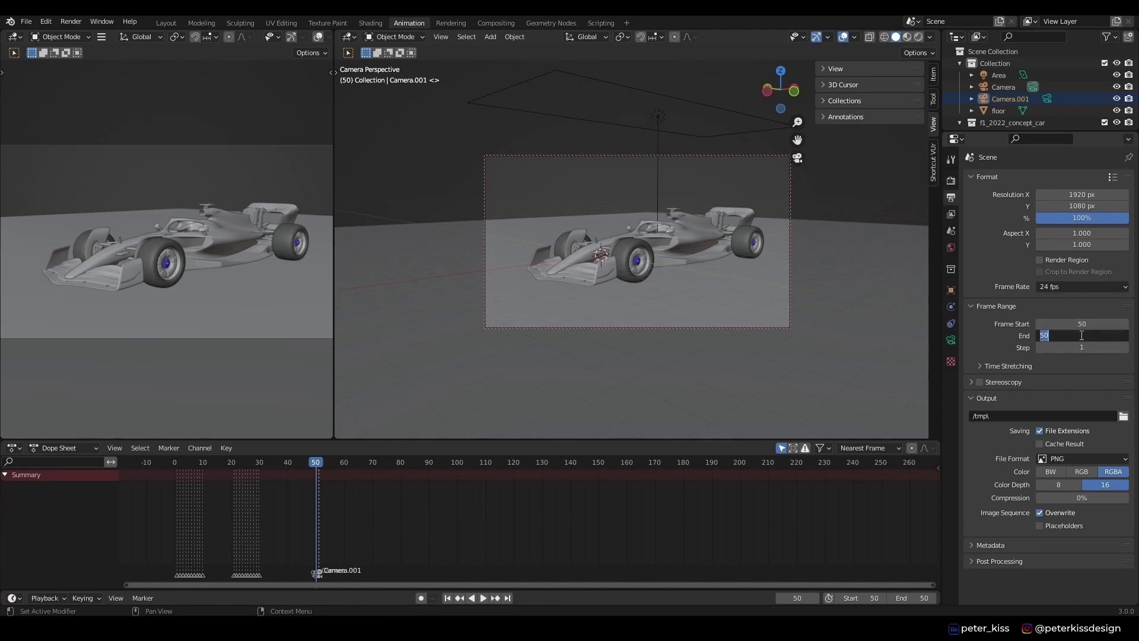
{"action": "type", "text": "51"}
{"action": "key", "text": "Return"}
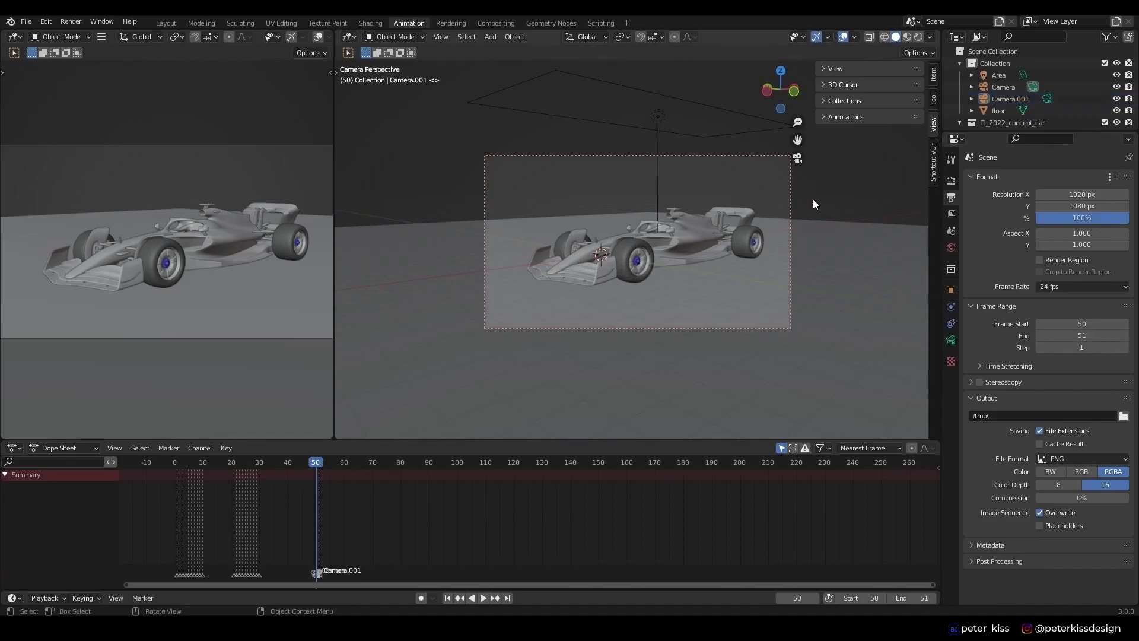
{"action": "key", "text": "ctrl+F12"}
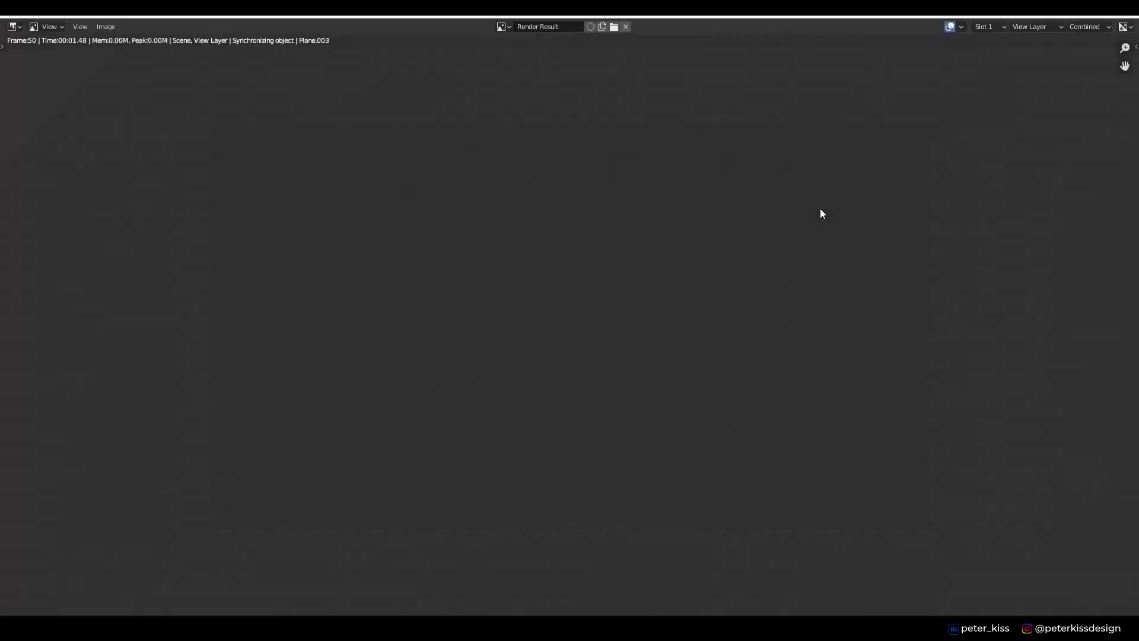